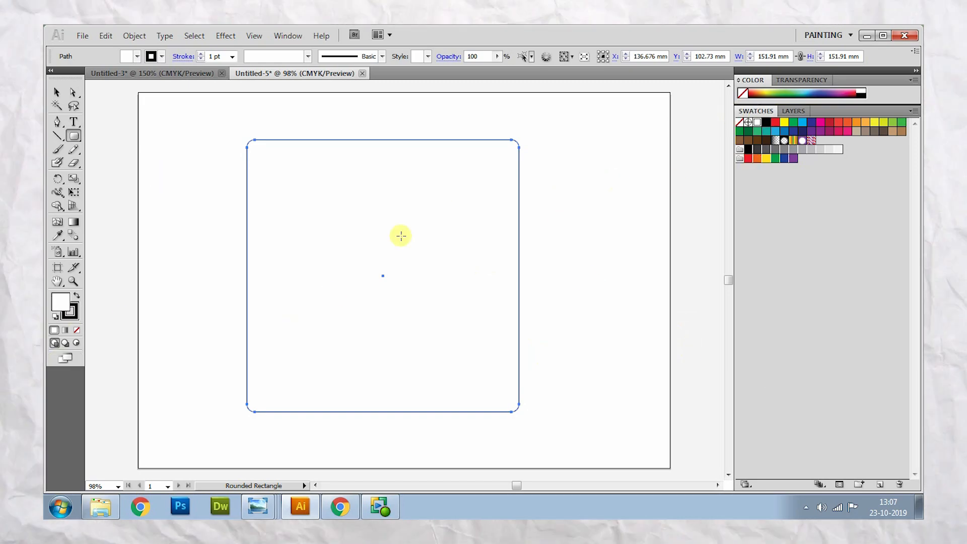
- Remove the stroke from the rounded square and fill it with a radial gradient
{"action": "left_click", "coordinate": [77, 333]}
{"action": "double_click", "coordinate": [73, 222]}
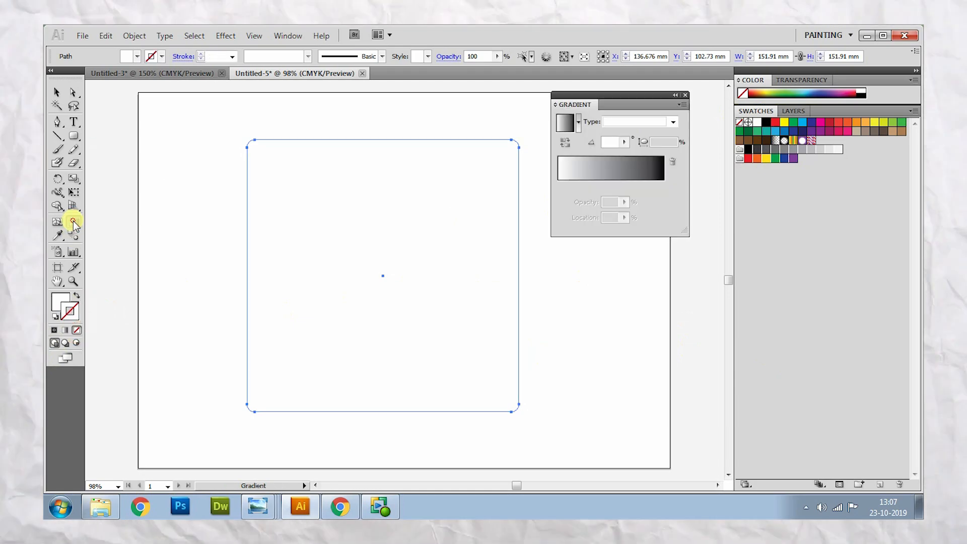
{"action": "left_click", "coordinate": [616, 180]}
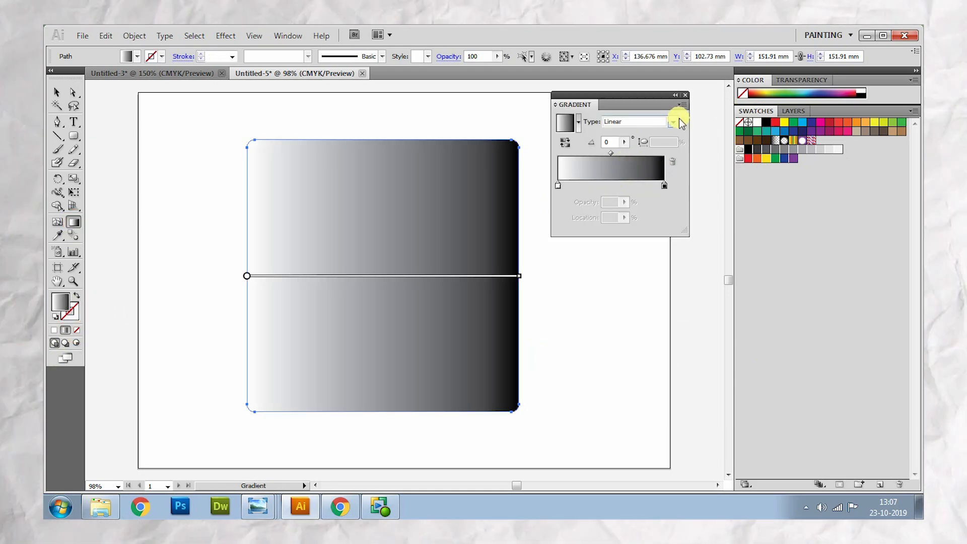
{"action": "left_click", "coordinate": [673, 123]}
{"action": "left_click", "coordinate": [627, 134]}
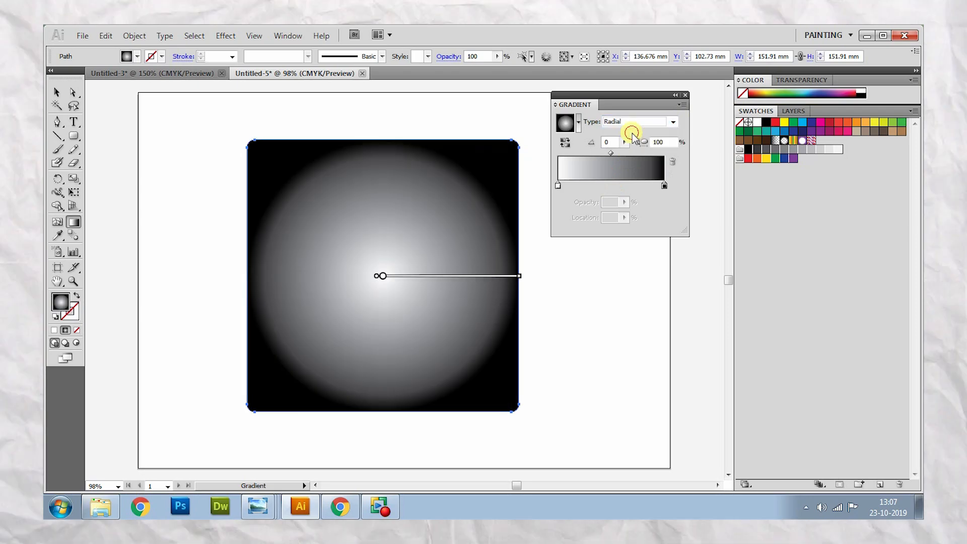
- Colour the radial gradient's inner stop light orange and its outer stop red
{"action": "double_click", "coordinate": [558, 185]}
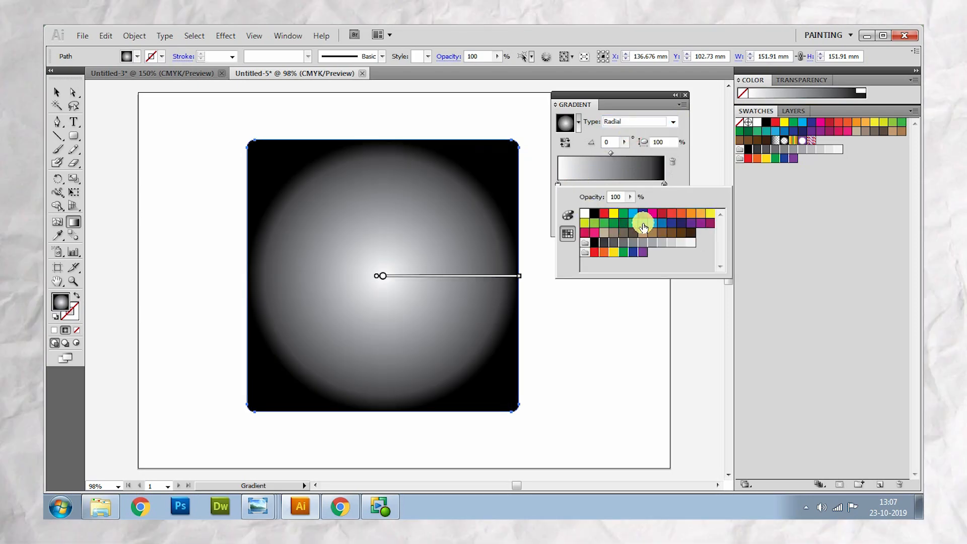
{"action": "left_click", "coordinate": [700, 214]}
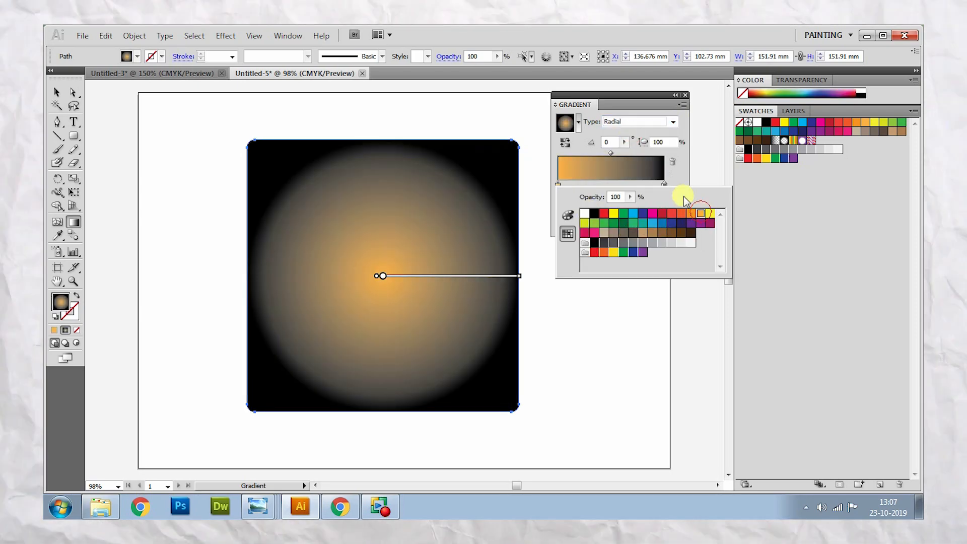
{"action": "double_click", "coordinate": [663, 185]}
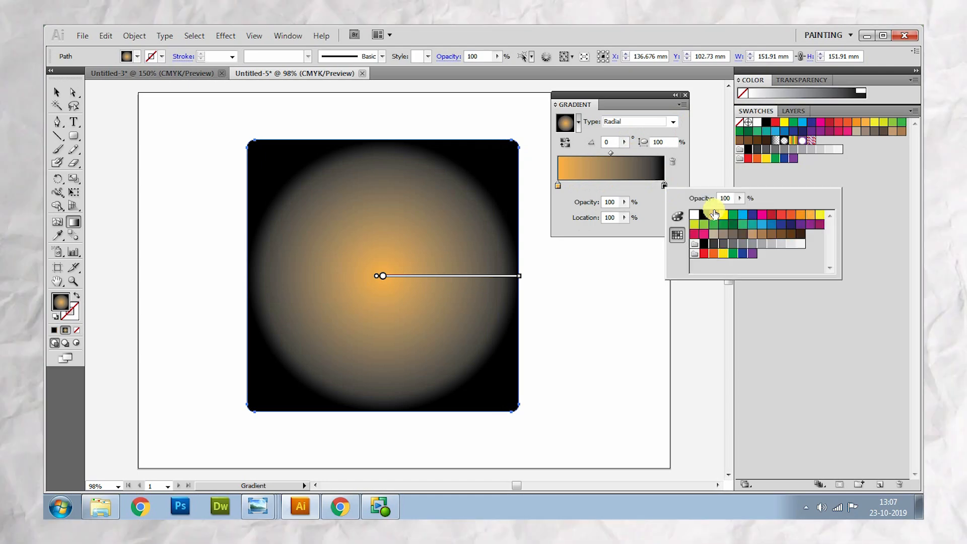
{"action": "left_click", "coordinate": [791, 216]}
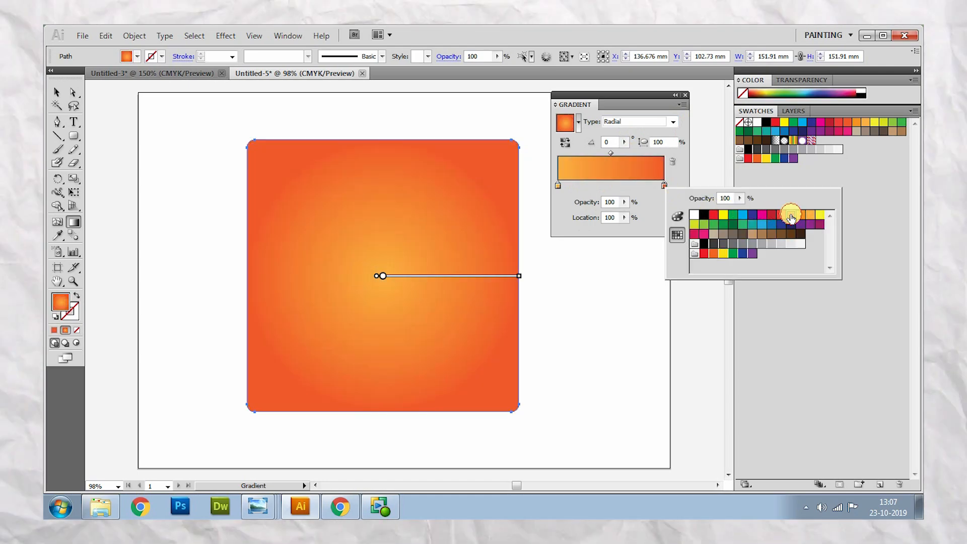
{"action": "left_click", "coordinate": [713, 218]}
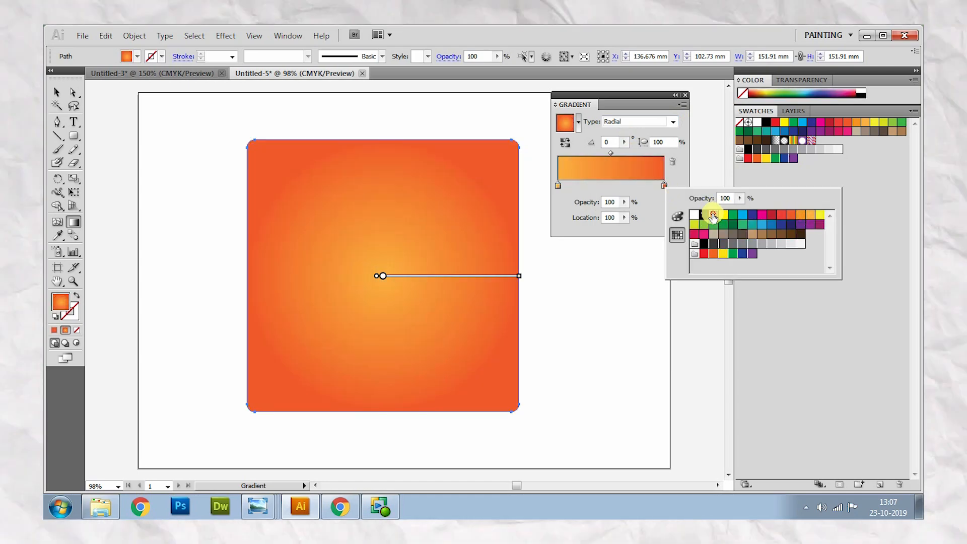
- Redirect the radial gradient at 90° so its light centre sits at the middle of the square's bottom edge
{"action": "left_click", "coordinate": [389, 410]}
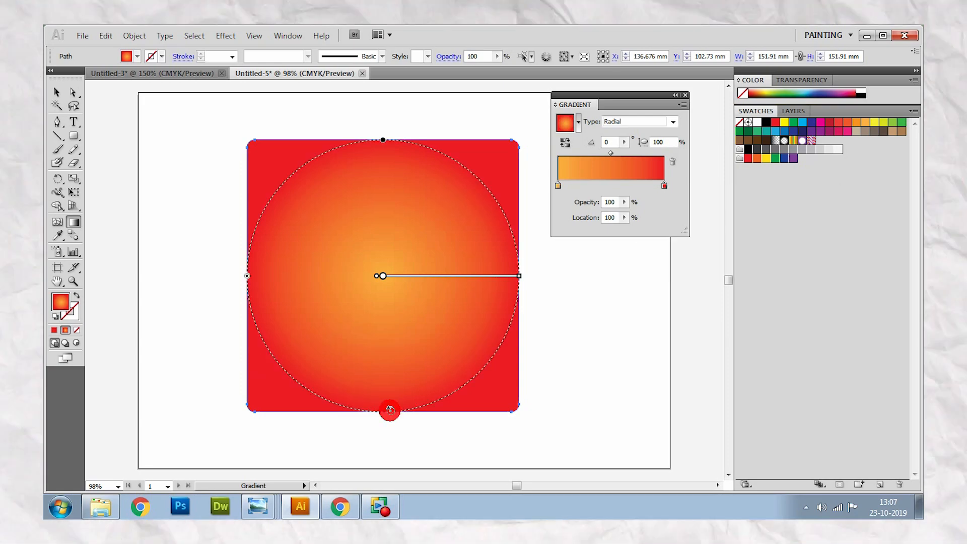
{"action": "left_click_drag", "start_coordinate": [389, 417], "coordinate": [389, 198]}
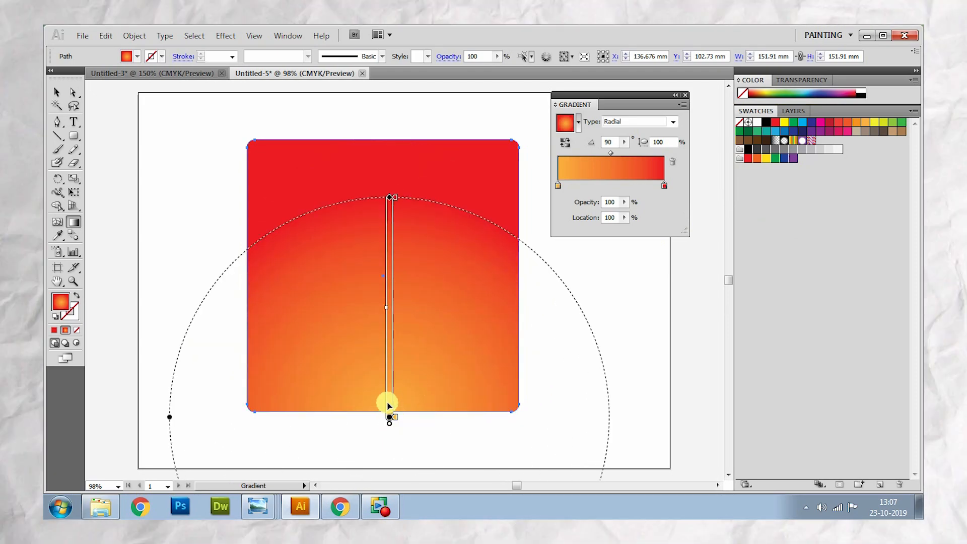
{"action": "left_click_drag", "start_coordinate": [388, 405], "coordinate": [380, 398]}
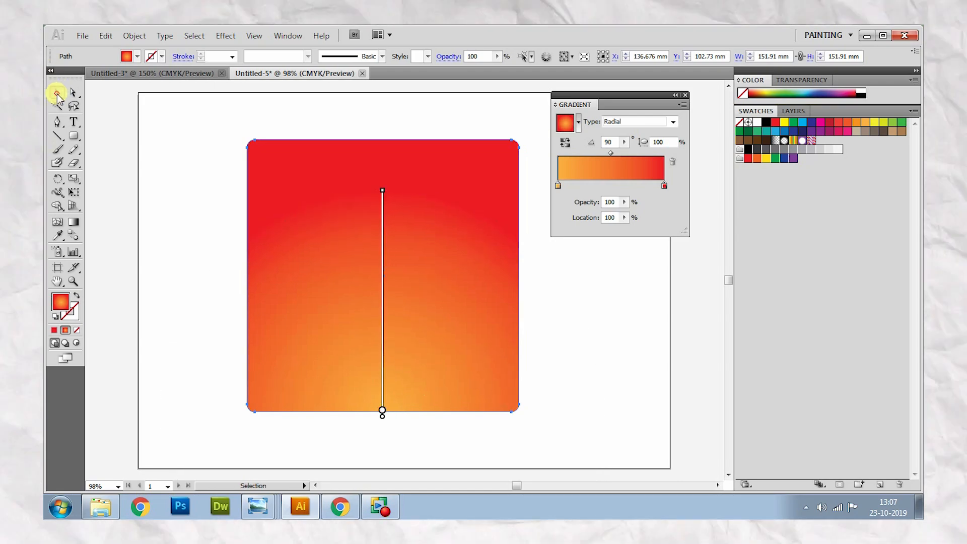
- Duplicate the gradient square and place the copy to the left, overlapping the original
{"action": "left_click", "coordinate": [57, 94]}
{"action": "left_click", "coordinate": [165, 159]}
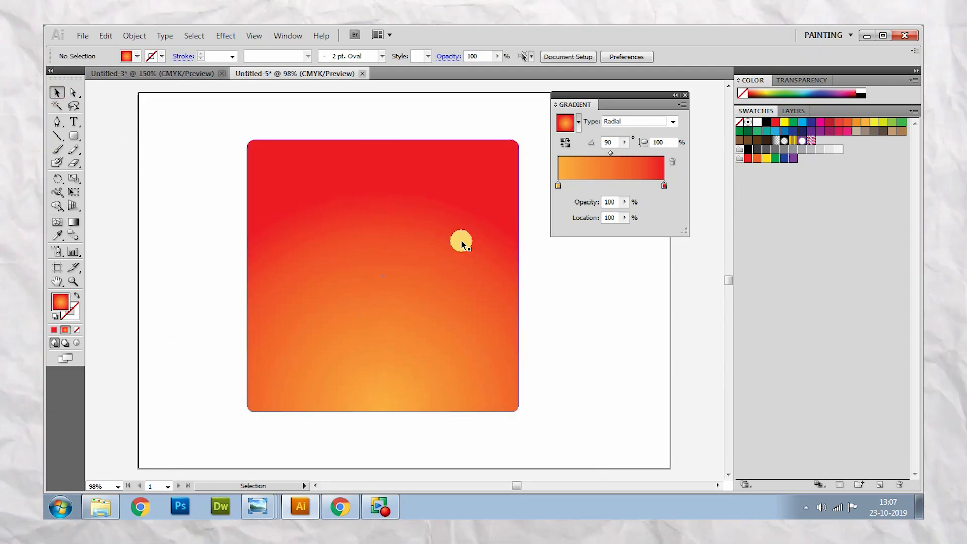
{"action": "left_click", "coordinate": [370, 228]}
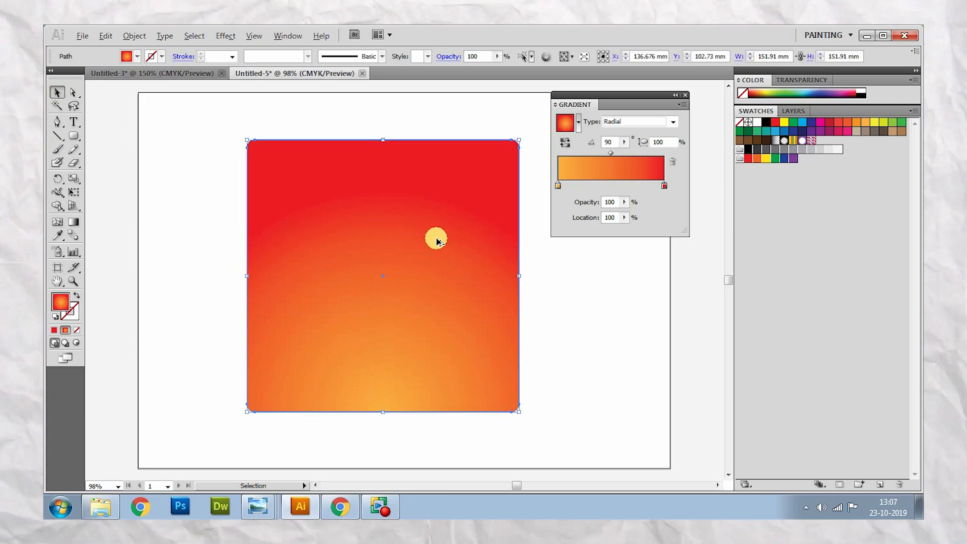
{"action": "left_click_drag", "start_coordinate": [446, 243], "coordinate": [362, 250]}
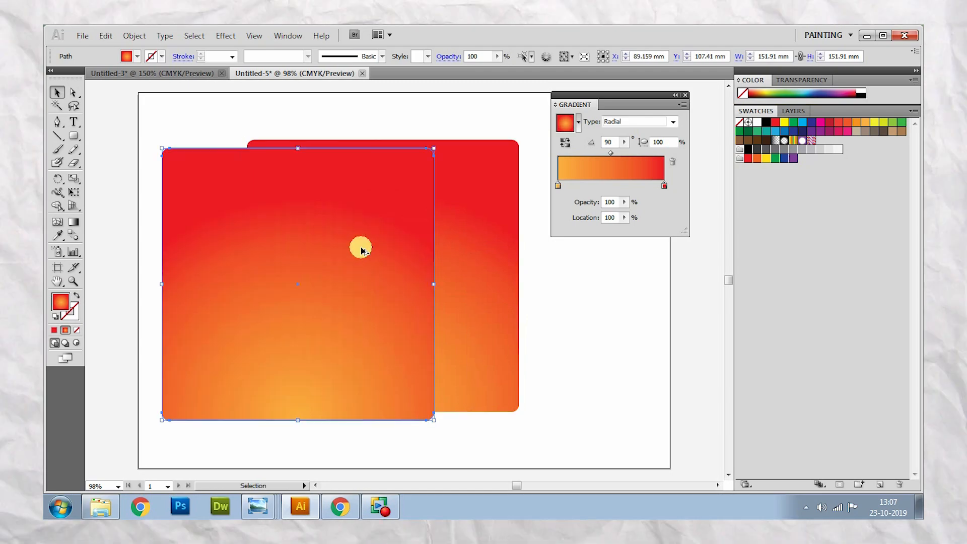
- Cut the copied square down to its top strip by adding an anchor point on each side and deleting the bottom corner anchors
{"action": "left_click", "coordinate": [57, 122]}
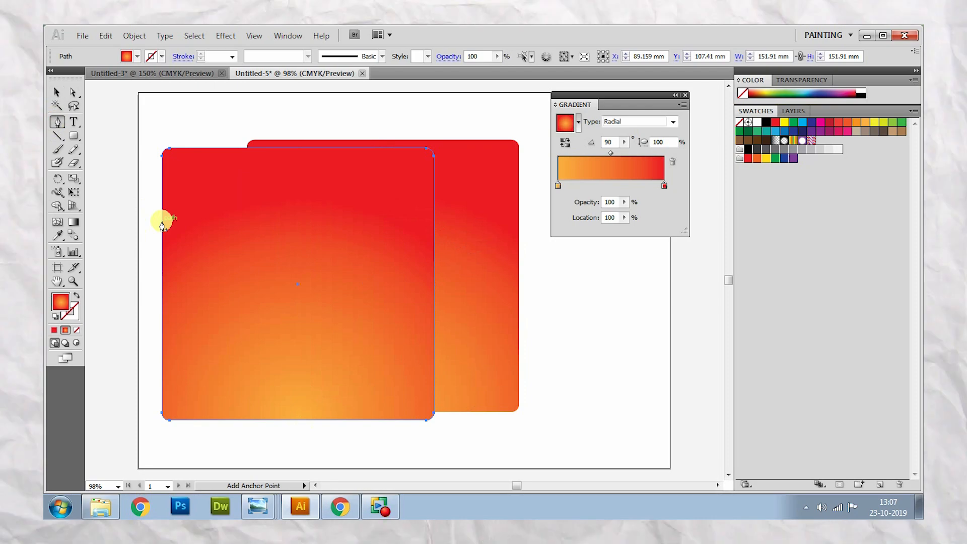
{"action": "left_click", "coordinate": [162, 221]}
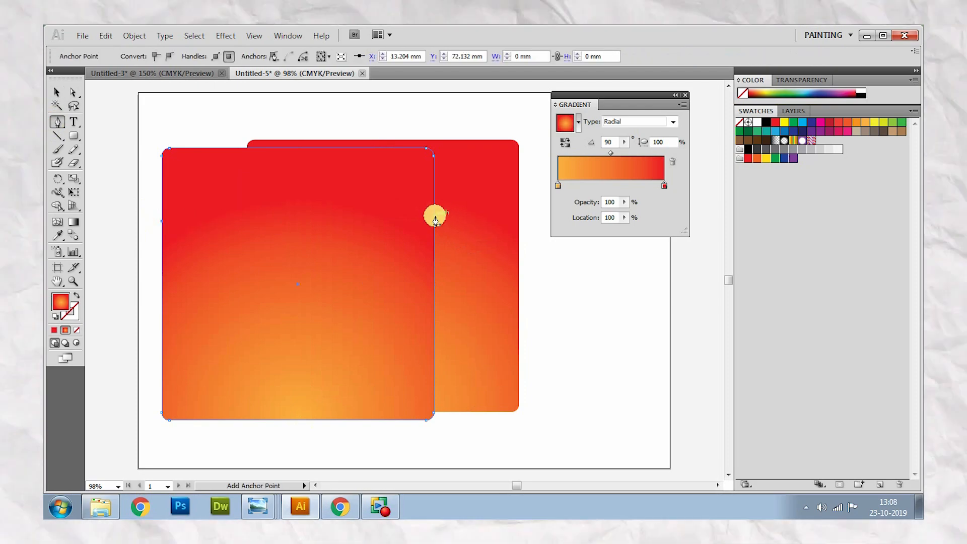
{"action": "left_click", "coordinate": [434, 218]}
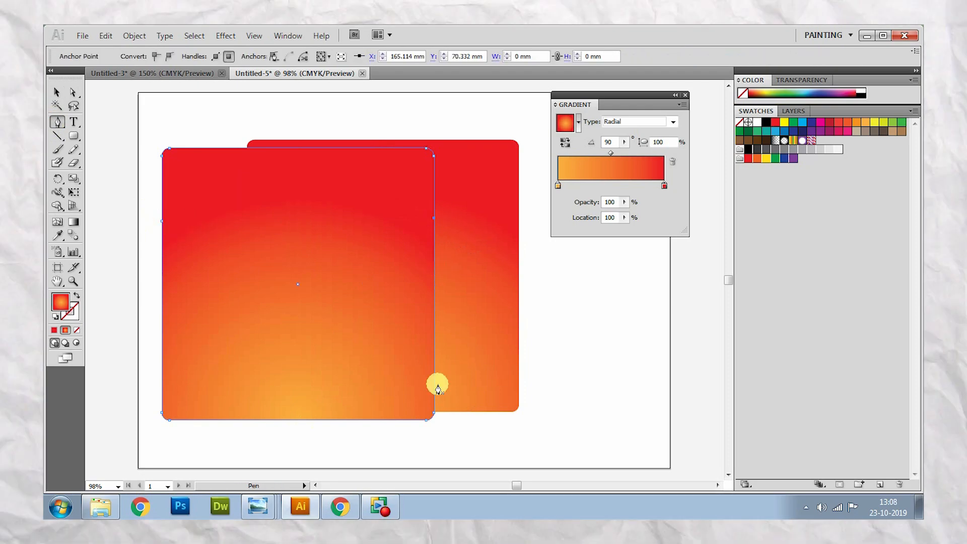
{"action": "left_click", "coordinate": [427, 420]}
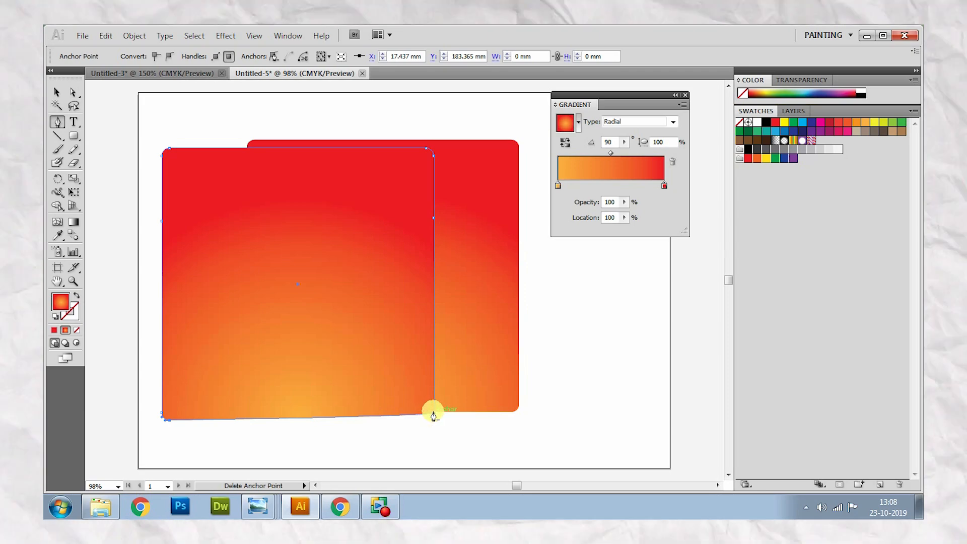
{"action": "left_click", "coordinate": [433, 411]}
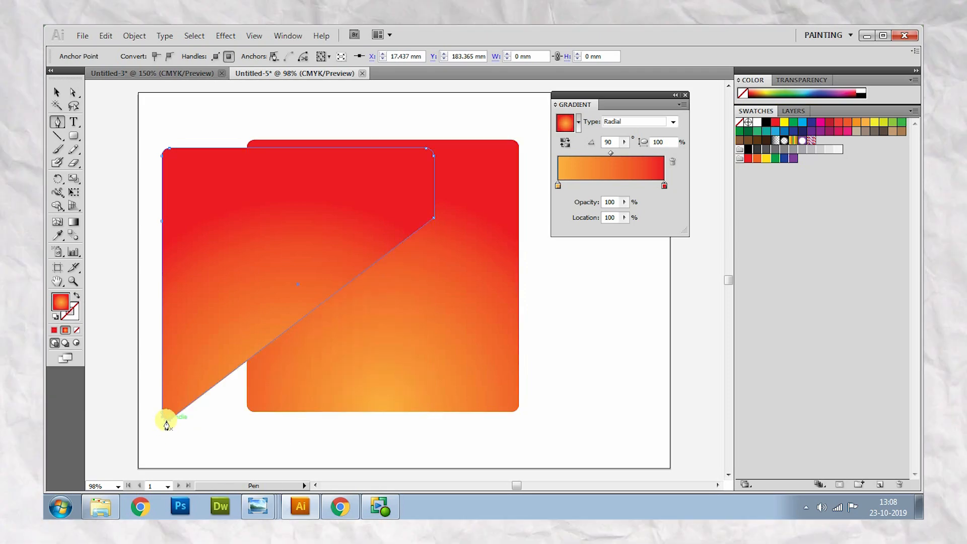
{"action": "left_click", "coordinate": [168, 421]}
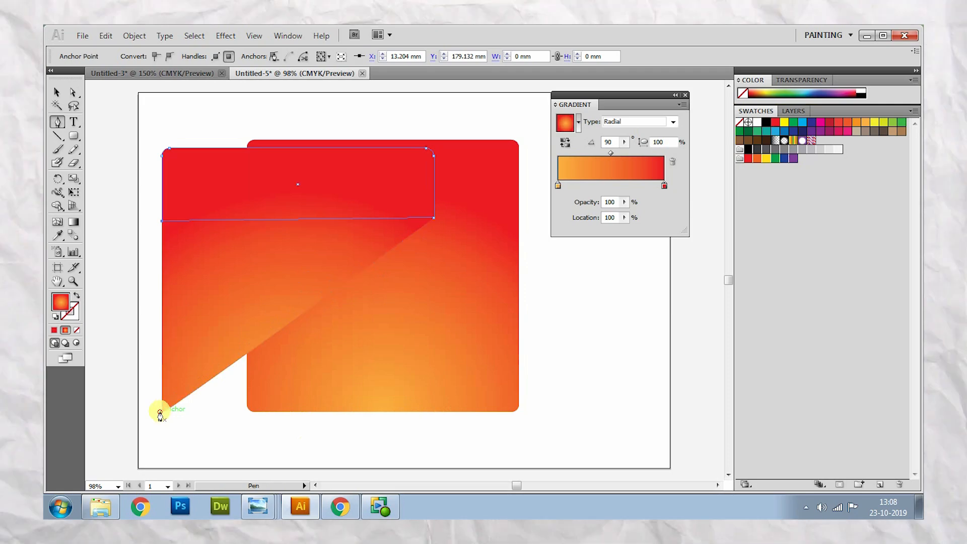
{"action": "left_click", "coordinate": [161, 409]}
{"action": "left_click", "coordinate": [57, 94]}
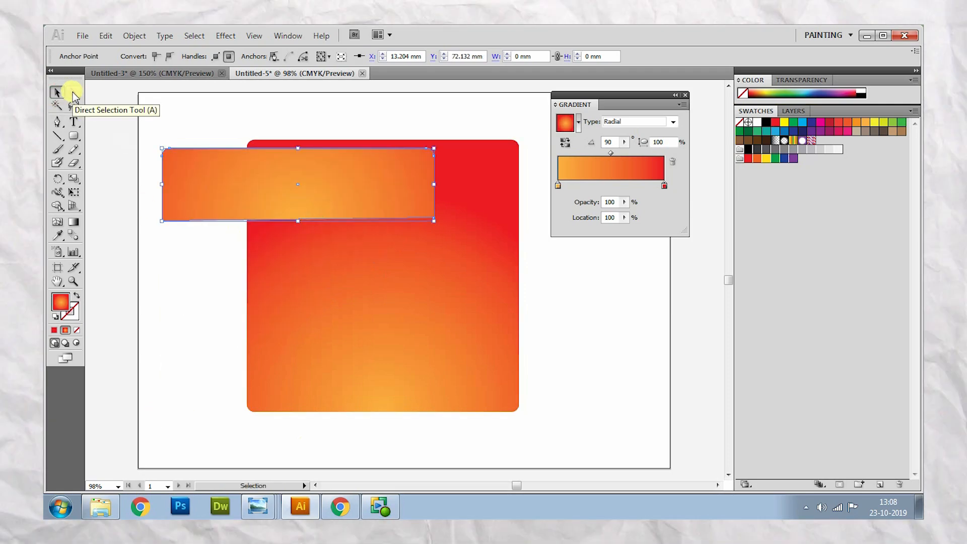
- Level the strip's bottom edge by replacing its lower-left anchor with one slightly higher, at about Y 70 mm
{"action": "left_click", "coordinate": [57, 122]}
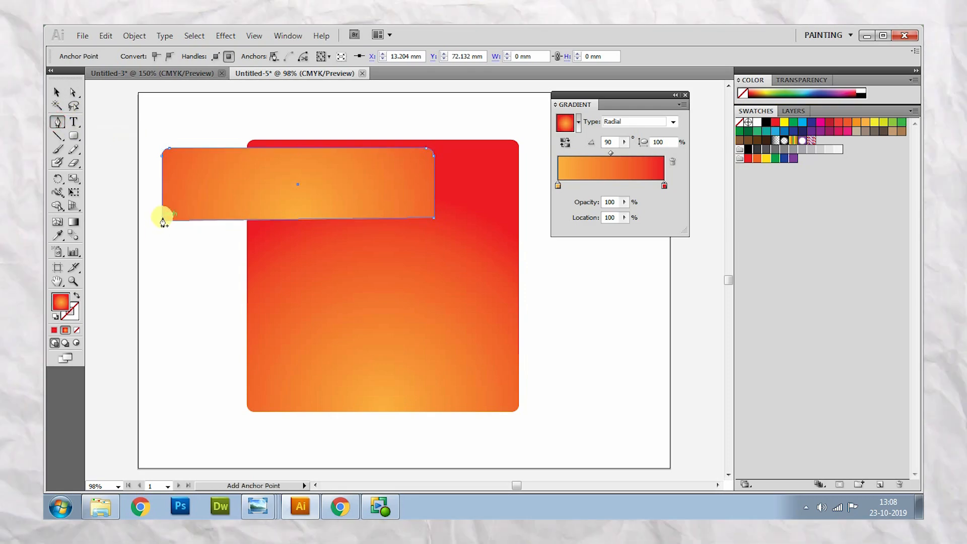
{"action": "left_click", "coordinate": [161, 218]}
{"action": "left_click", "coordinate": [162, 221]}
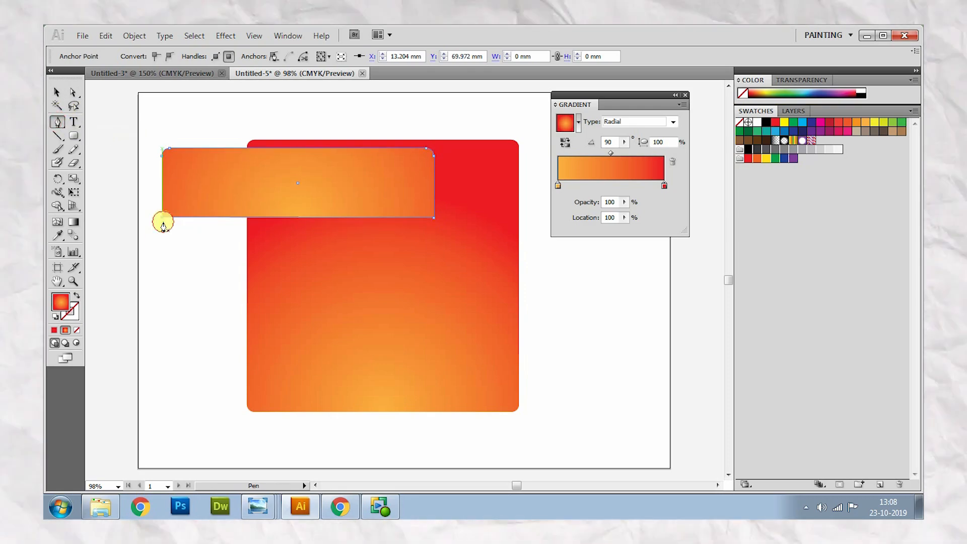
{"action": "left_click", "coordinate": [73, 92]}
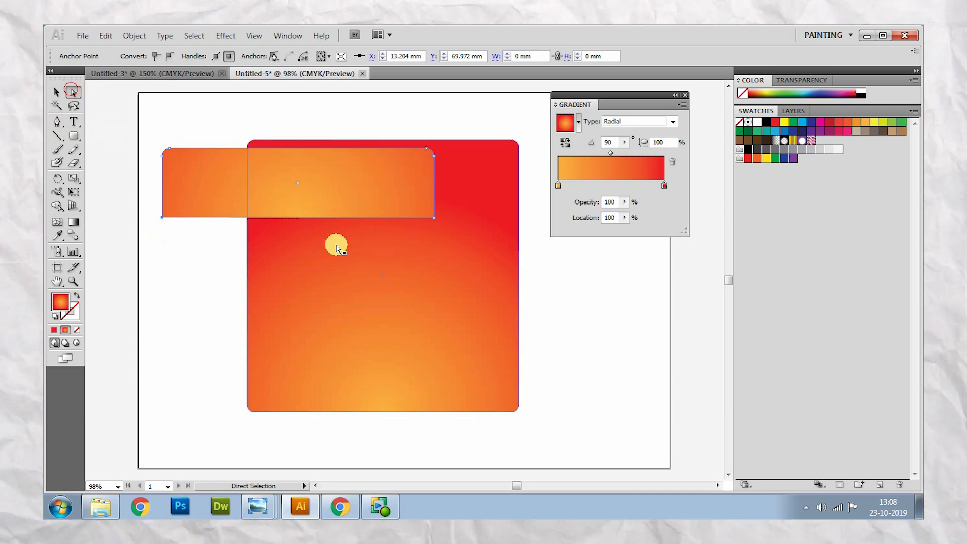
- Add an anchor point at the middle of the strip's bottom edge and pull it down into a point at about Y 103 mm
{"action": "left_click", "coordinate": [57, 121]}
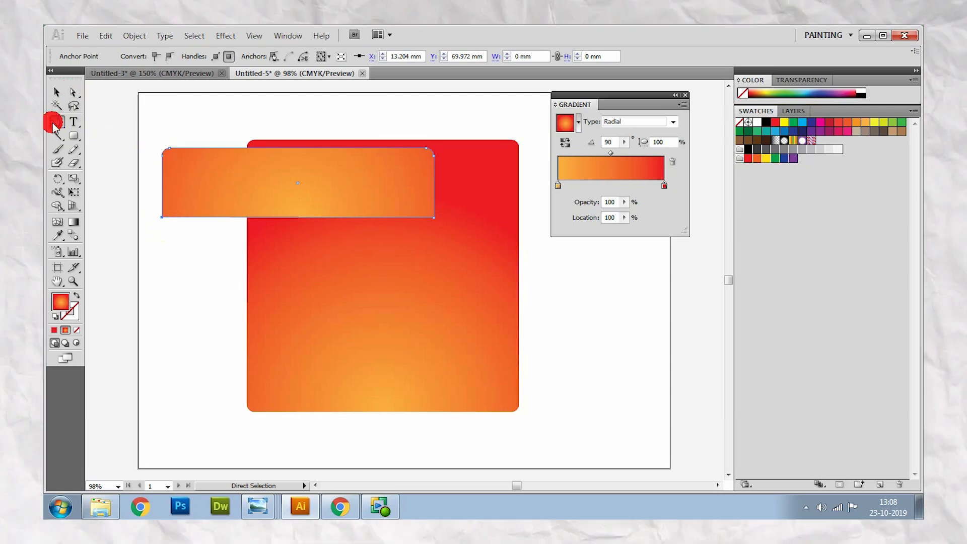
{"action": "left_click", "coordinate": [297, 215]}
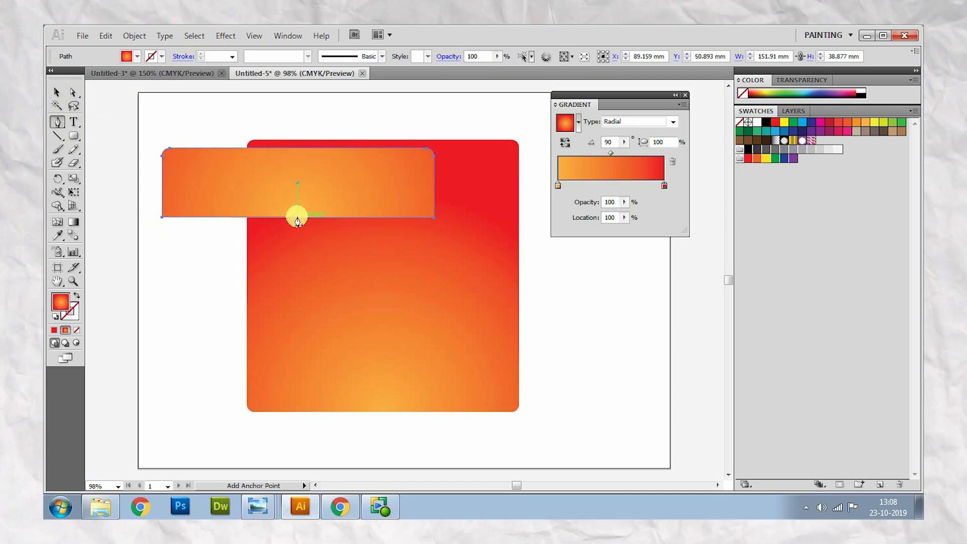
{"action": "left_click", "coordinate": [297, 217]}
{"action": "left_click", "coordinate": [73, 92]}
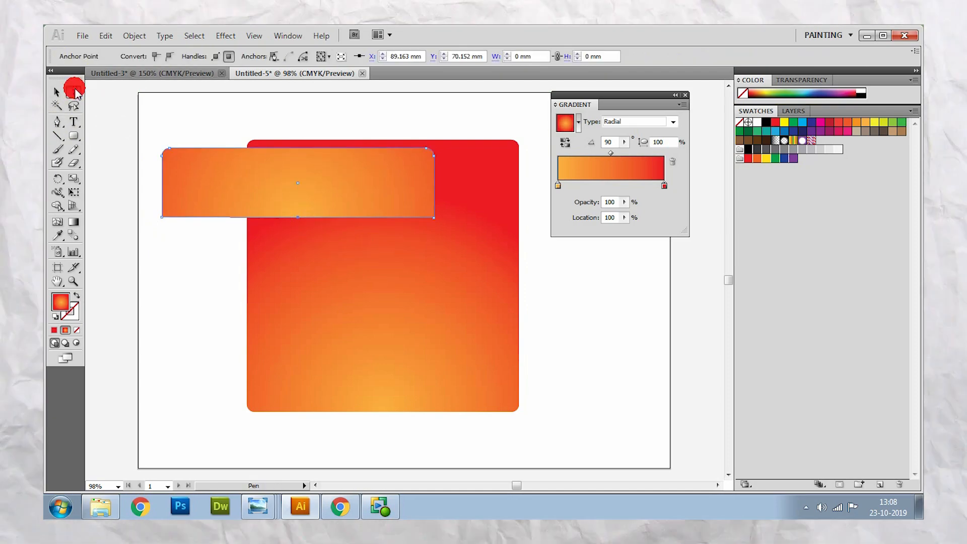
{"action": "left_click_drag", "start_coordinate": [301, 222], "coordinate": [296, 280]}
{"action": "left_click", "coordinate": [300, 239]}
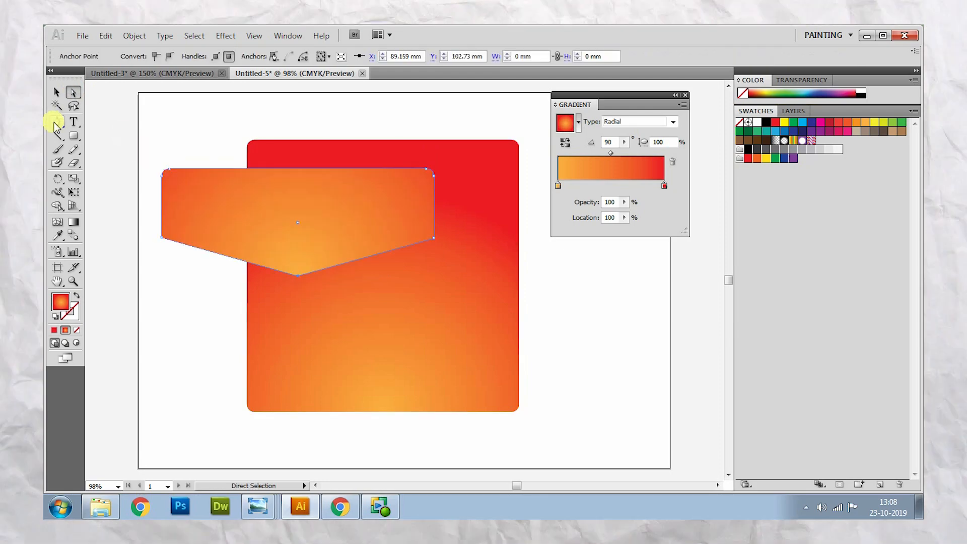
- Convert the strip's pointed bottom anchor into a smooth one with long horizontal handles, forming a wide downward curve
{"action": "key", "text": "shift+c"}
{"action": "left_click_drag", "start_coordinate": [297, 279], "coordinate": [189, 280]}
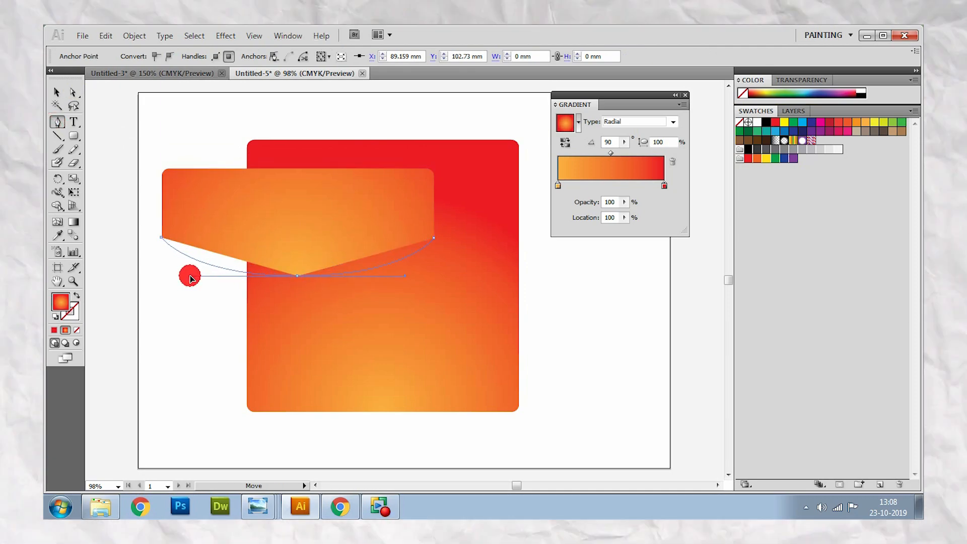
{"action": "left_click_drag", "start_coordinate": [190, 278], "coordinate": [190, 277]}
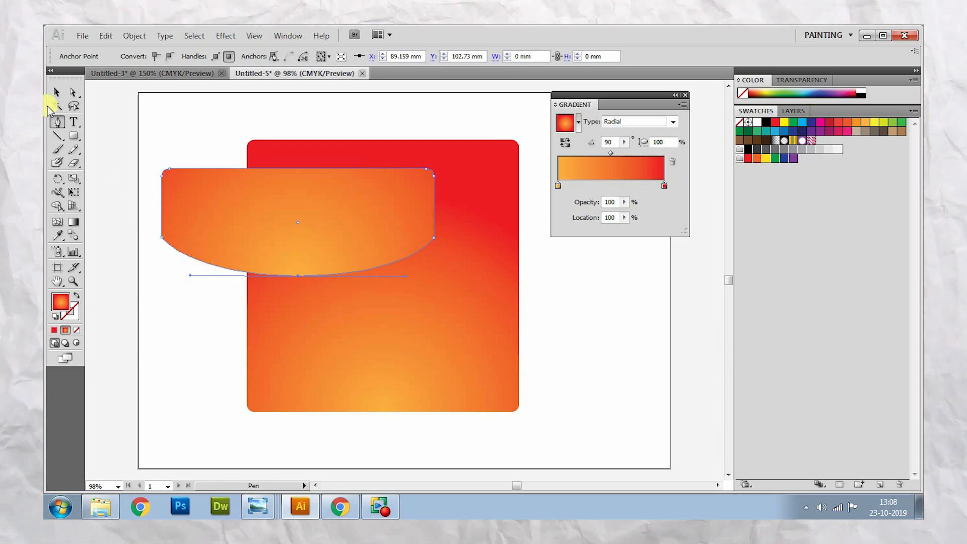
{"action": "left_click", "coordinate": [214, 140]}
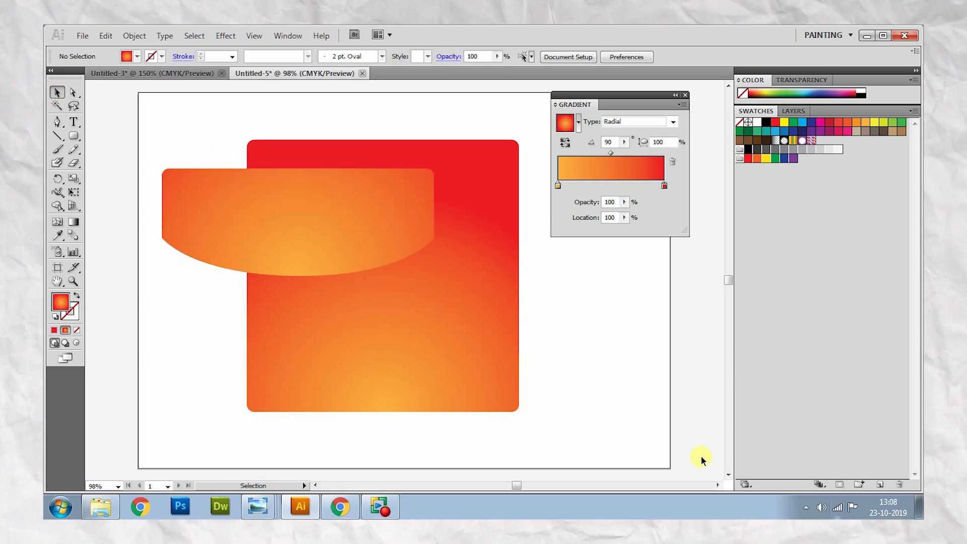
- Move the curved strip onto the upper part of the square, aligning its top and side edges
{"action": "left_click", "coordinate": [391, 210]}
{"action": "left_click_drag", "start_coordinate": [390, 210], "coordinate": [476, 184]}
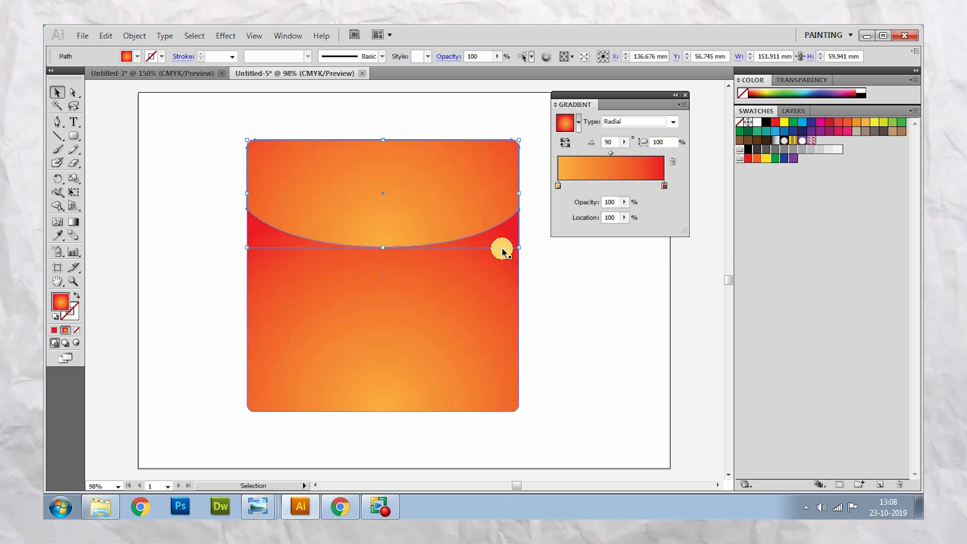
{"action": "left_click", "coordinate": [630, 305]}
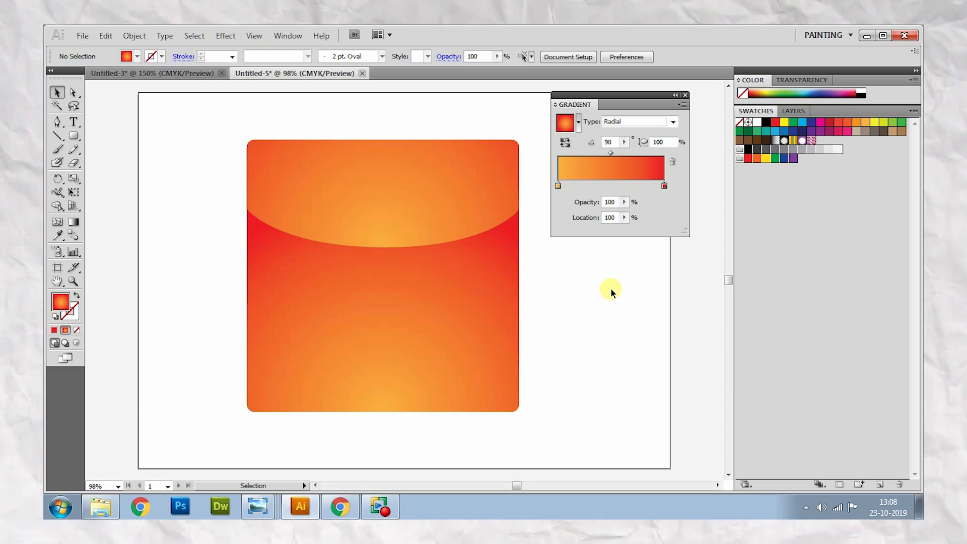
- Fill the curved highlight shape with the solid light-orange swatch C=0 M=35 Y=85 K=0 instead of the gradient
{"action": "left_click", "coordinate": [456, 204]}
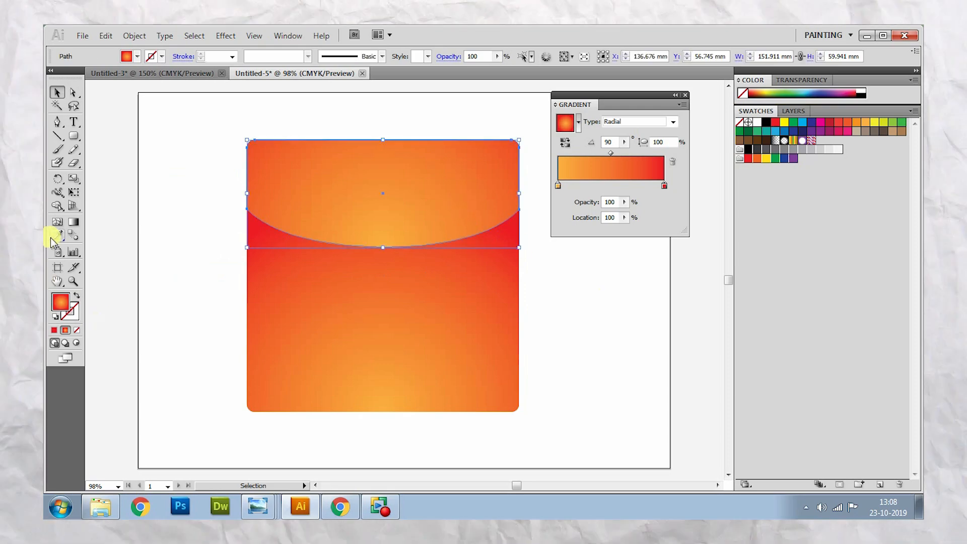
{"action": "left_click", "coordinate": [380, 400]}
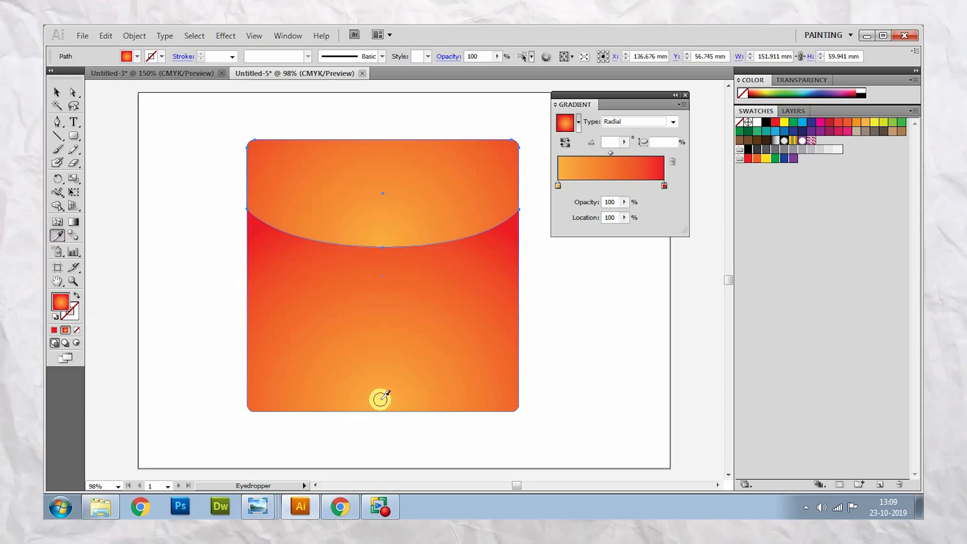
{"action": "left_click", "coordinate": [867, 123]}
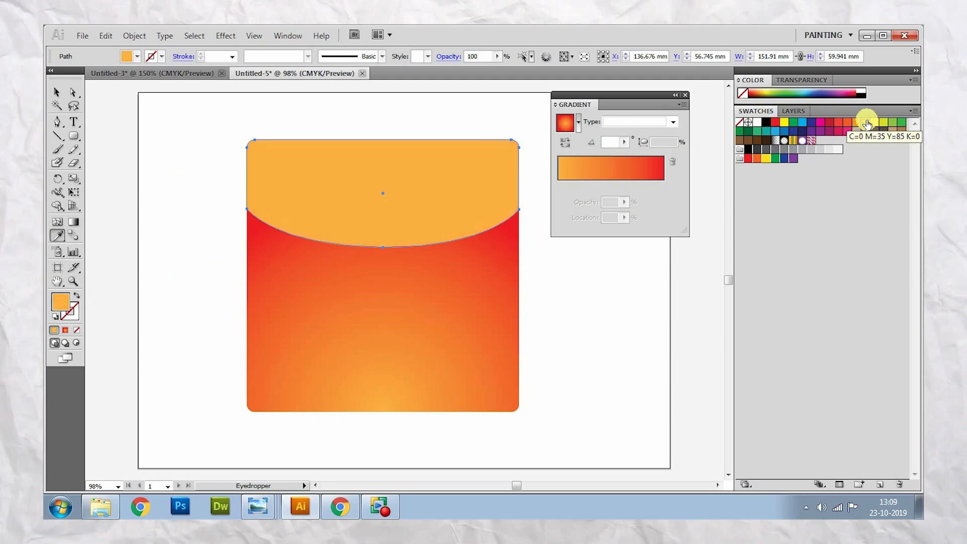
{"action": "left_click", "coordinate": [857, 123]}
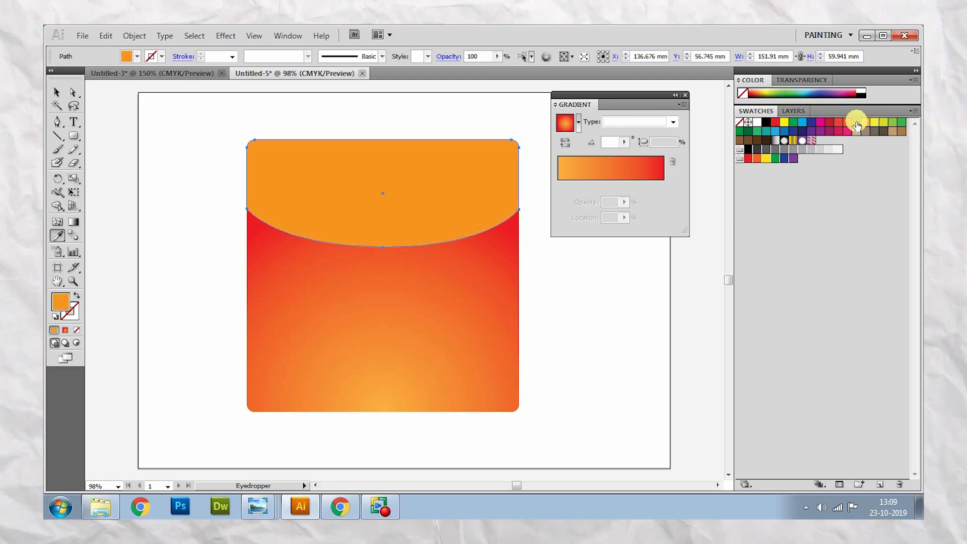
{"action": "left_click", "coordinate": [57, 92]}
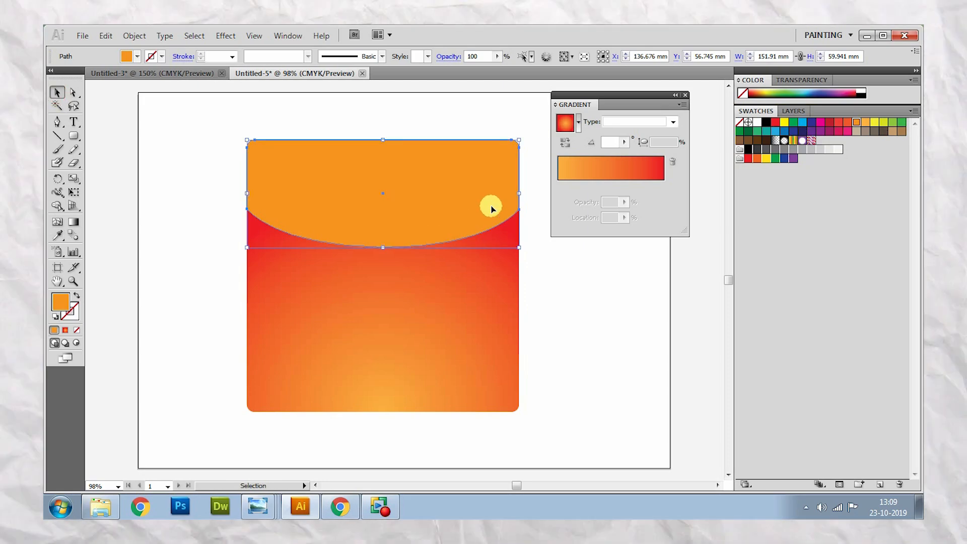
{"action": "left_click", "coordinate": [865, 122]}
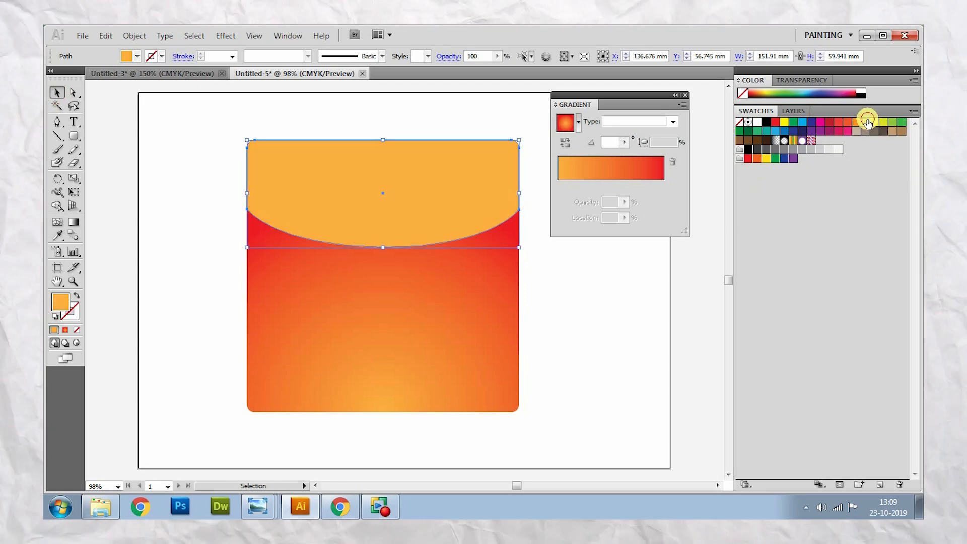
- Reduce the curved highlight's opacity to 69% and deselect it
{"action": "left_click", "coordinate": [497, 56]}
{"action": "left_click_drag", "start_coordinate": [496, 68], "coordinate": [477, 72]}
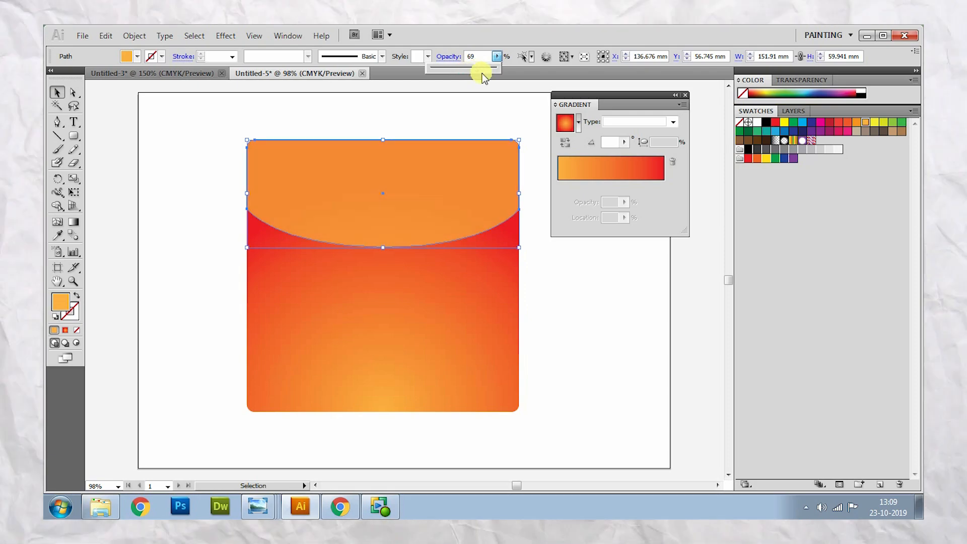
{"action": "left_click", "coordinate": [56, 92]}
{"action": "left_click", "coordinate": [184, 154]}
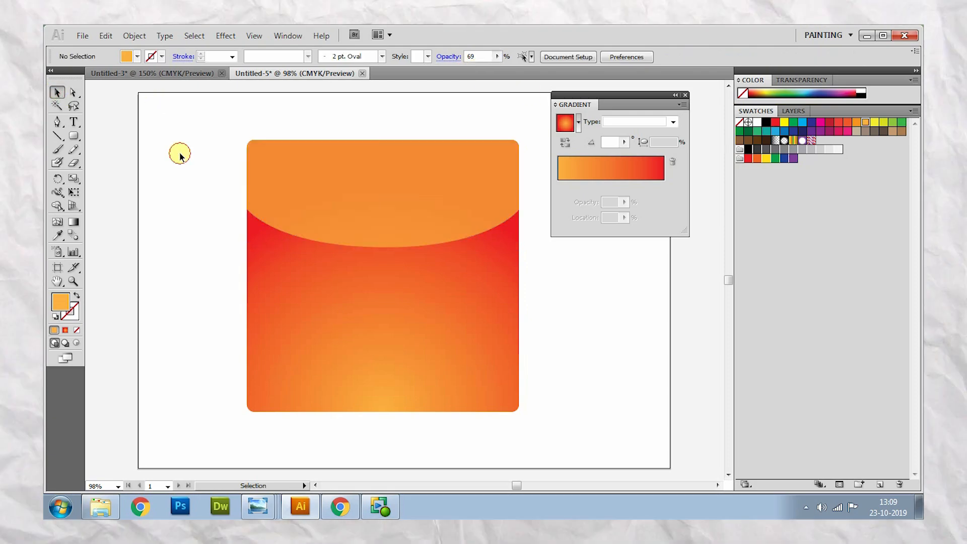
- Duplicate the gradient square and turn the copy into an unfilled outline with a solid light-orange 5 pt stroke
{"action": "left_click", "coordinate": [481, 369]}
{"action": "left_click_drag", "start_coordinate": [488, 334], "coordinate": [307, 348]}
{"action": "left_click", "coordinate": [69, 313]}
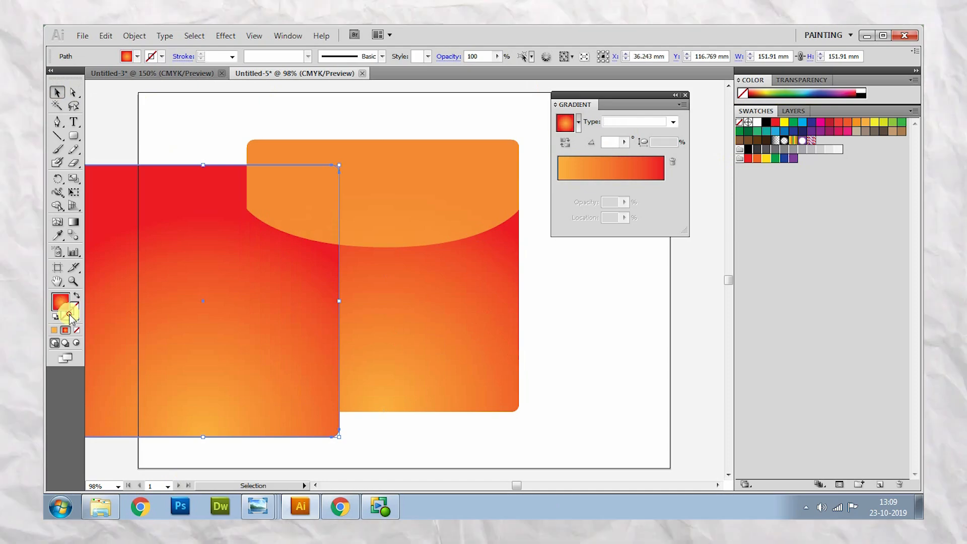
{"action": "left_click", "coordinate": [53, 330]}
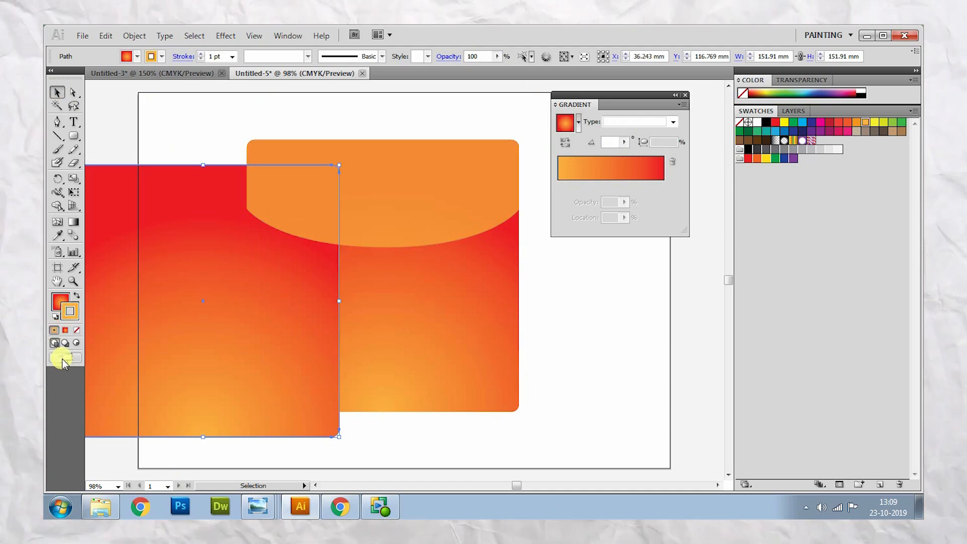
{"action": "left_click", "coordinate": [58, 300]}
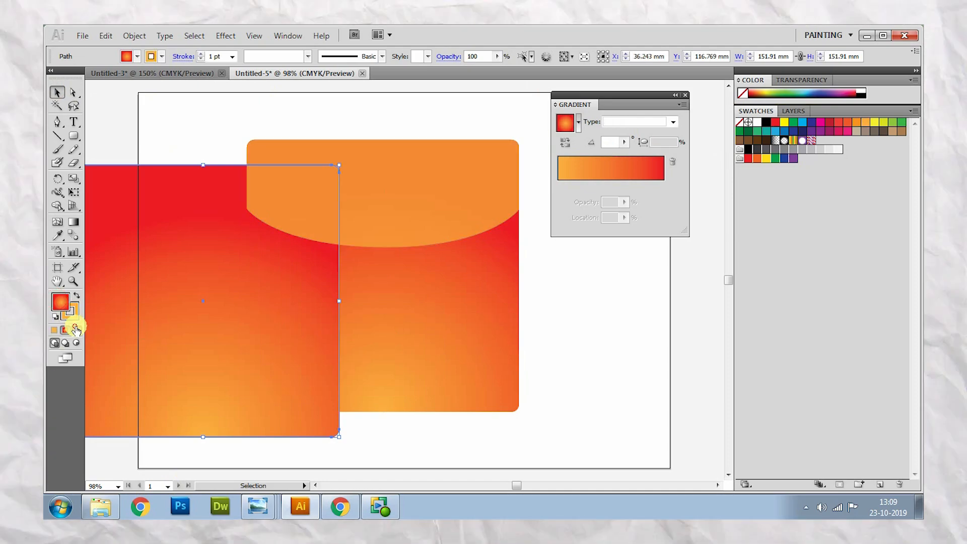
{"action": "left_click", "coordinate": [77, 330]}
{"action": "left_click", "coordinate": [232, 57]}
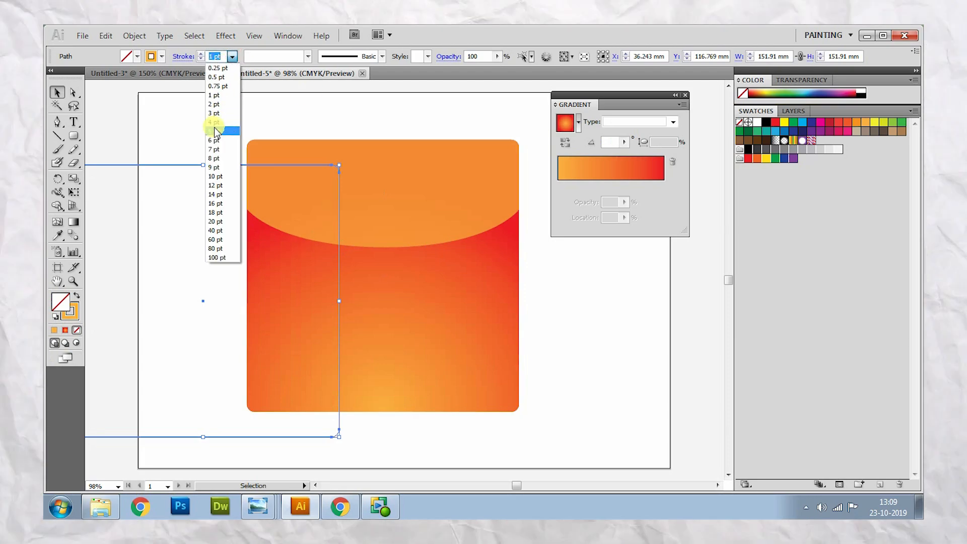
{"action": "left_click", "coordinate": [215, 130]}
- Move the outline onto the gradient square and shrink it proportionally to about 129 mm square, inside the square's edges
{"action": "left_click_drag", "start_coordinate": [287, 437], "coordinate": [439, 401]}
{"action": "left_click_drag", "start_coordinate": [493, 128], "coordinate": [434, 187]}
{"action": "left_click_drag", "start_coordinate": [433, 242], "coordinate": [476, 216]}
{"action": "left_click_drag", "start_coordinate": [476, 374], "coordinate": [496, 396]}
{"action": "left_click_drag", "start_coordinate": [496, 166], "coordinate": [502, 155]}
{"action": "left_click_drag", "start_coordinate": [503, 255], "coordinate": [508, 262]}
{"action": "left_click", "coordinate": [587, 347]}
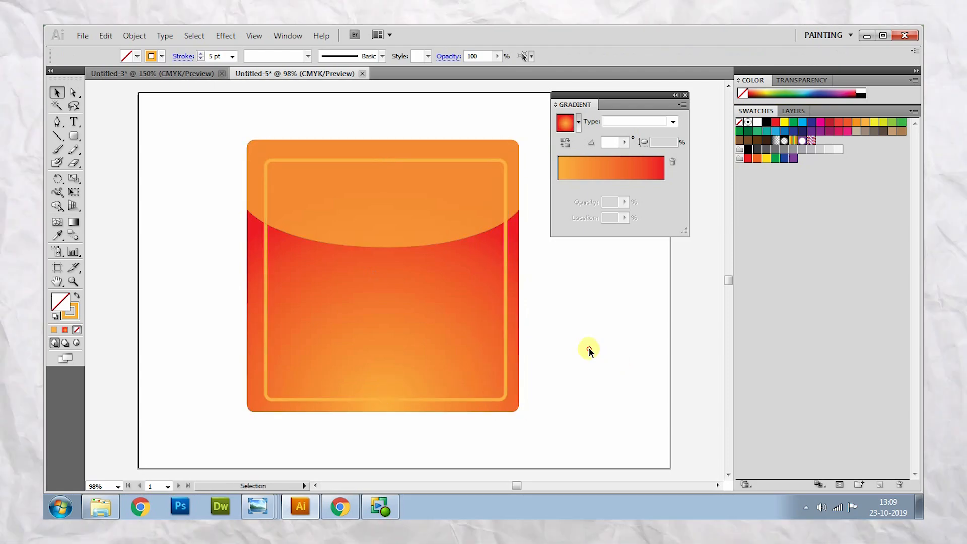
{"action": "left_click", "coordinate": [506, 384]}
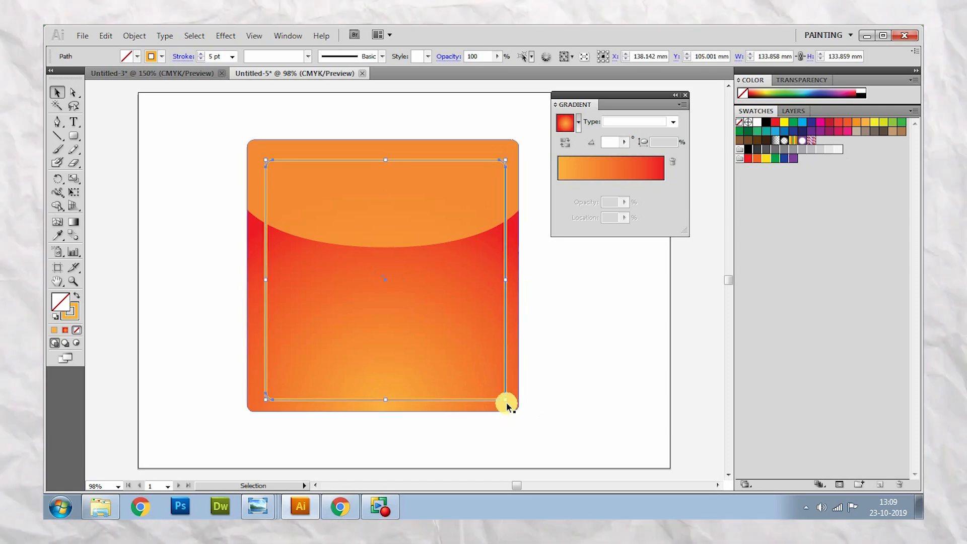
{"action": "left_click_drag", "start_coordinate": [505, 400], "coordinate": [500, 392]}
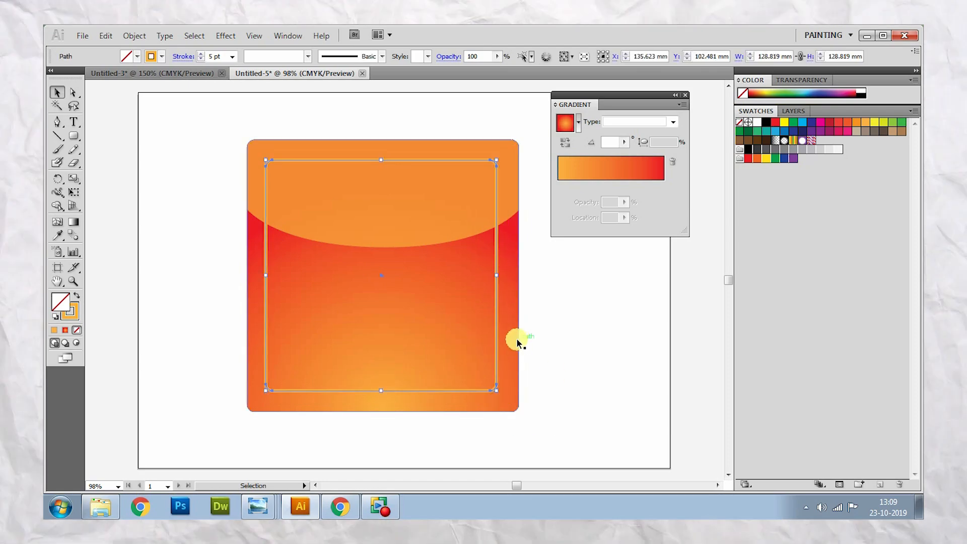
- Nudge the outline to about X 136.7 mm, Y 103.9 mm so it sits centred inside the gradient square
{"action": "key", "text": "Right"}
{"action": "key", "text": "Right"}
{"action": "key", "text": "Right"}
{"action": "key", "text": "Right"}
{"action": "key", "text": "Down"}
{"action": "key", "text": "Down"}
{"action": "key", "text": "Right"}
{"action": "key", "text": "Right"}
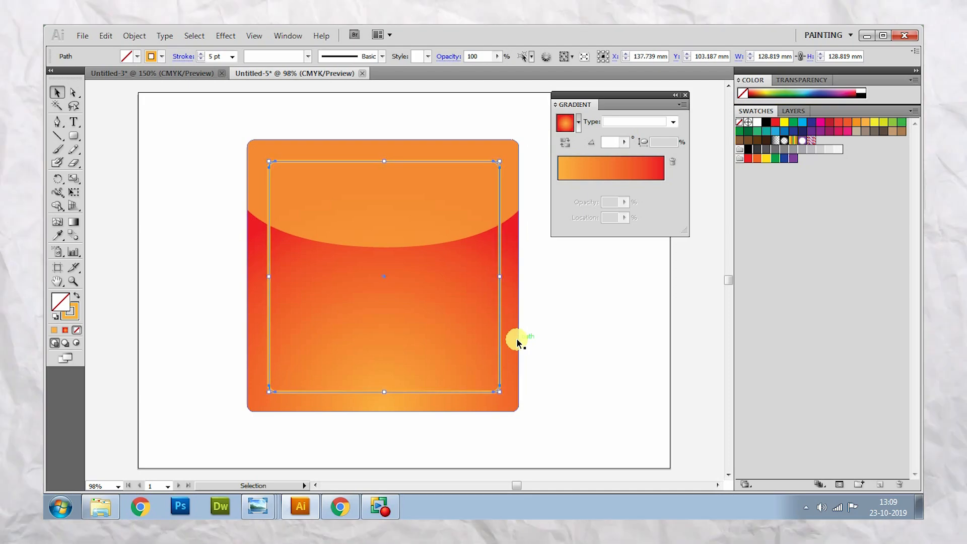
{"action": "key", "text": "Left"}
{"action": "key", "text": "Left"}
{"action": "key", "text": "Left"}
{"action": "key", "text": "Down"}
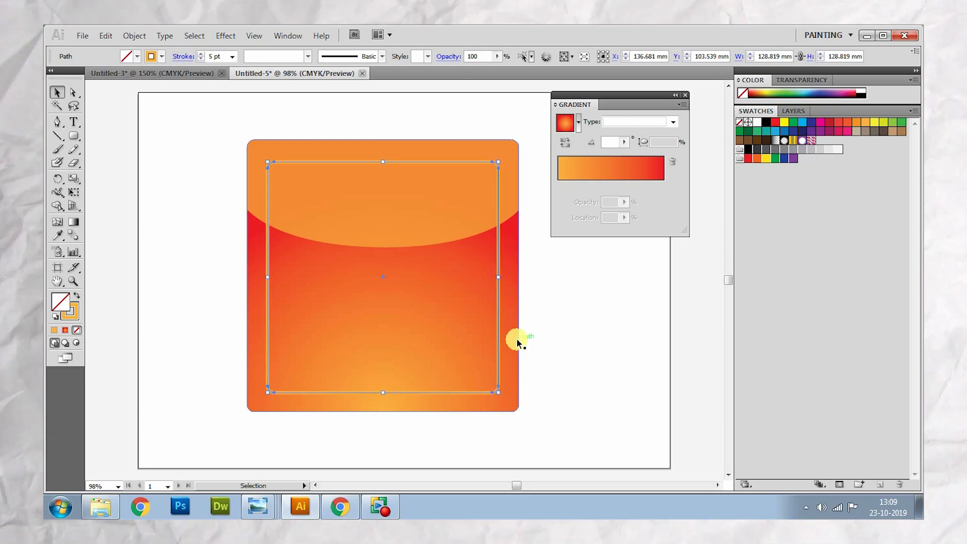
{"action": "left_click", "coordinate": [557, 350]}
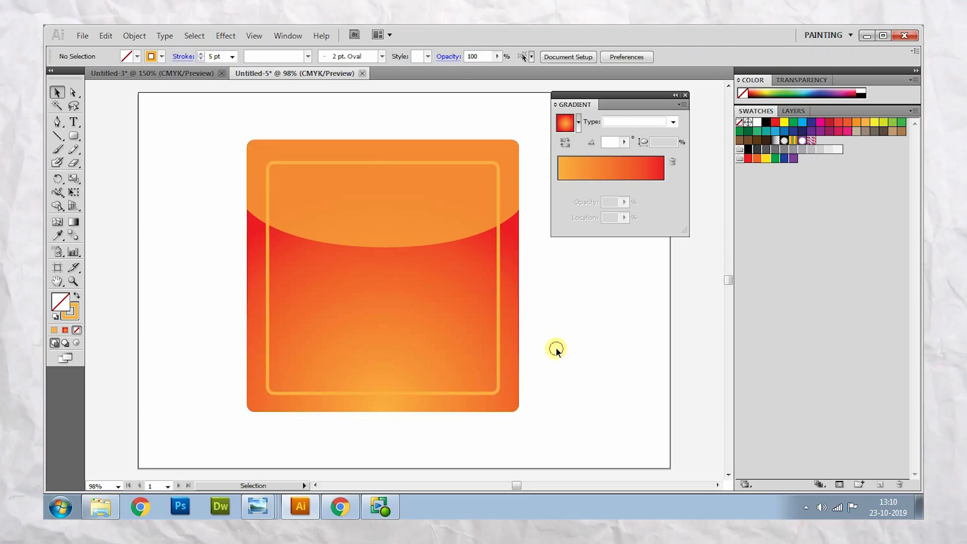
- Change the inner outline's stroke colour to pale orange FCD6A4
{"action": "left_click", "coordinate": [500, 310]}
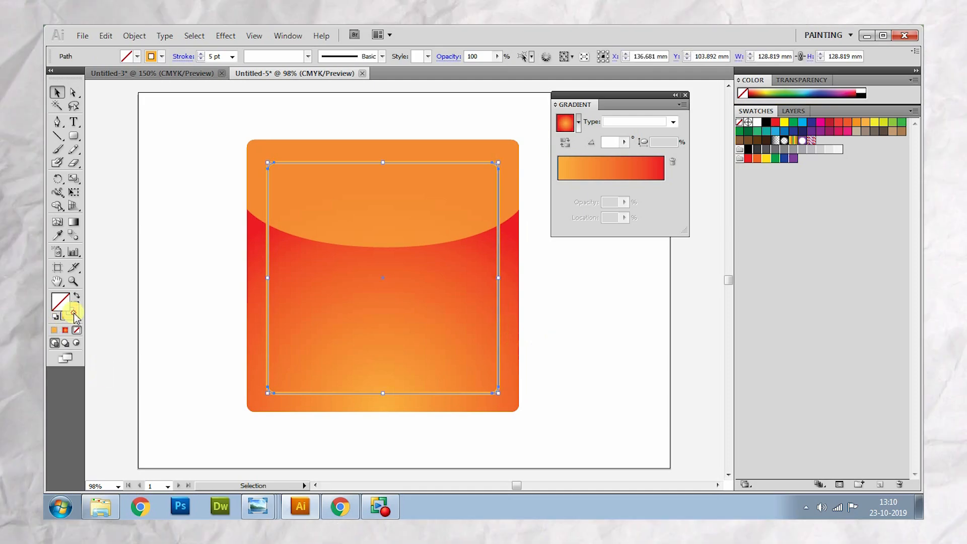
{"action": "double_click", "coordinate": [74, 314]}
{"action": "left_click", "coordinate": [378, 182]}
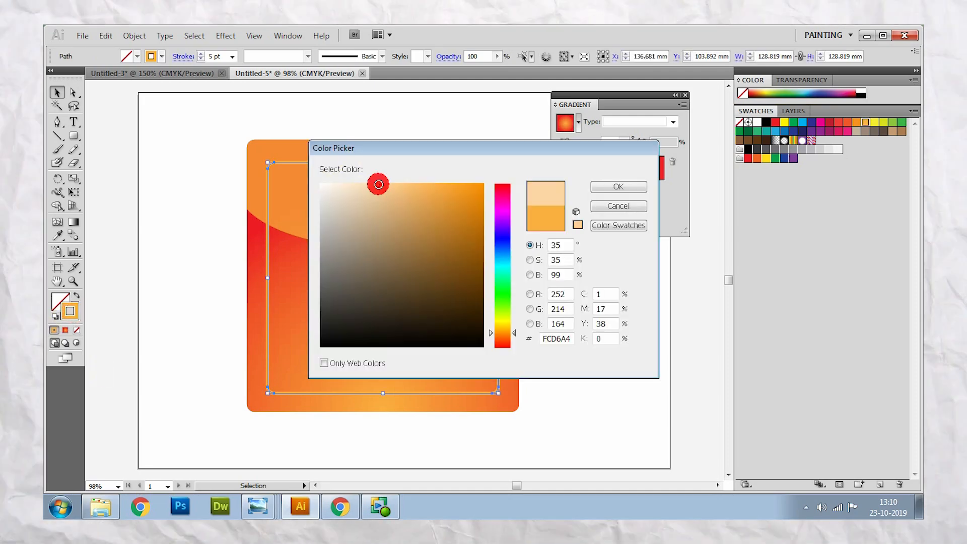
{"action": "left_click", "coordinate": [627, 186]}
{"action": "left_click", "coordinate": [594, 351]}
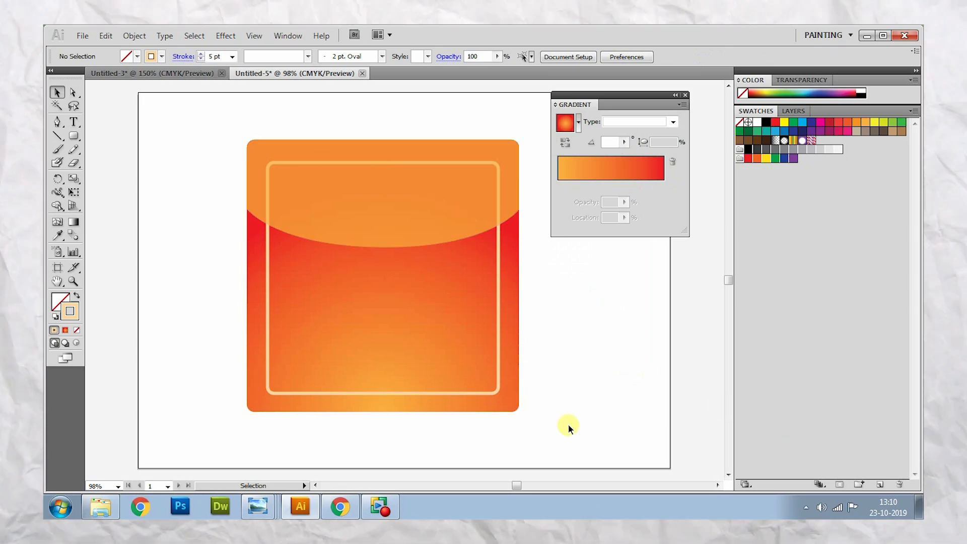
- Duplicate the gradient square again and fill the copy with a solid dark grey
{"action": "left_click", "coordinate": [512, 393]}
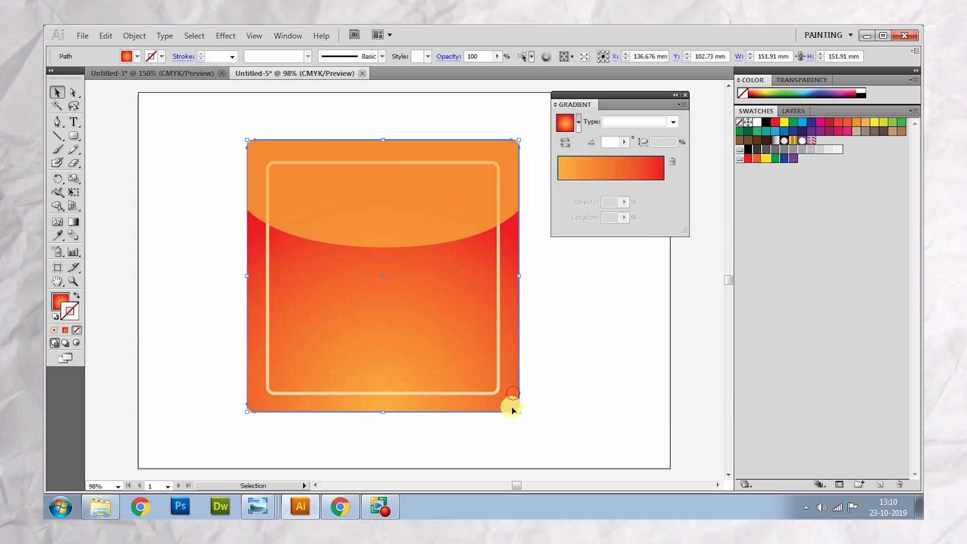
{"action": "left_click_drag", "start_coordinate": [512, 394], "coordinate": [406, 409]}
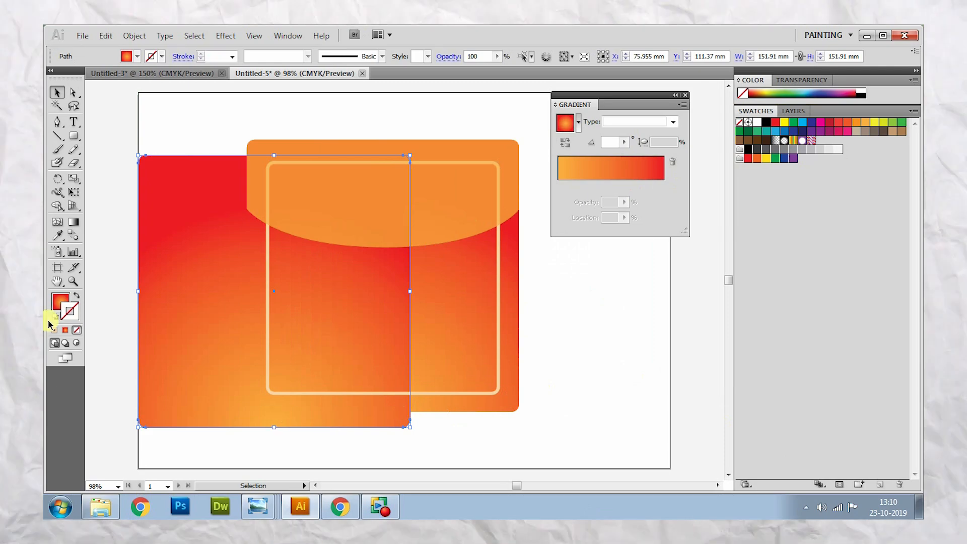
{"action": "left_click", "coordinate": [57, 302]}
{"action": "double_click", "coordinate": [60, 302]}
{"action": "left_click", "coordinate": [339, 262]}
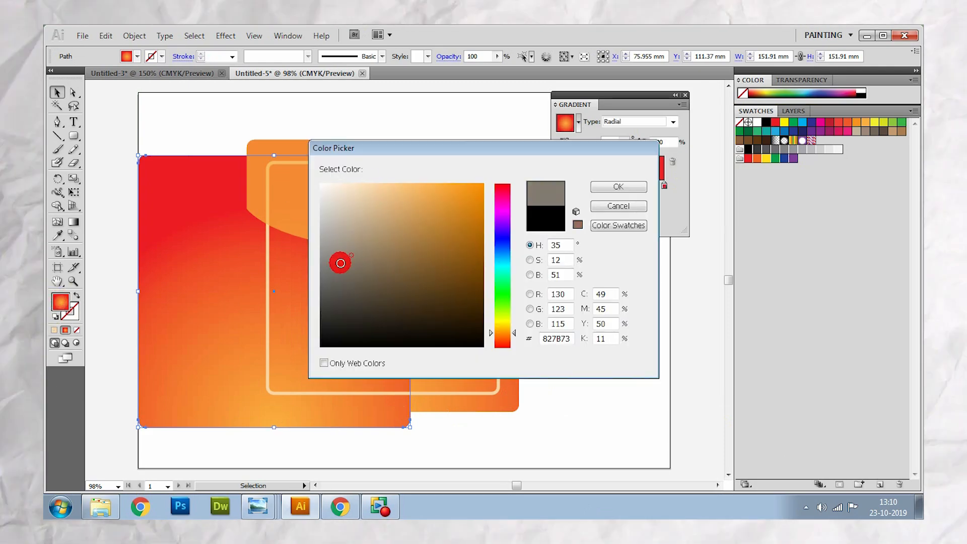
{"action": "left_click", "coordinate": [320, 281]}
{"action": "left_click", "coordinate": [633, 186]}
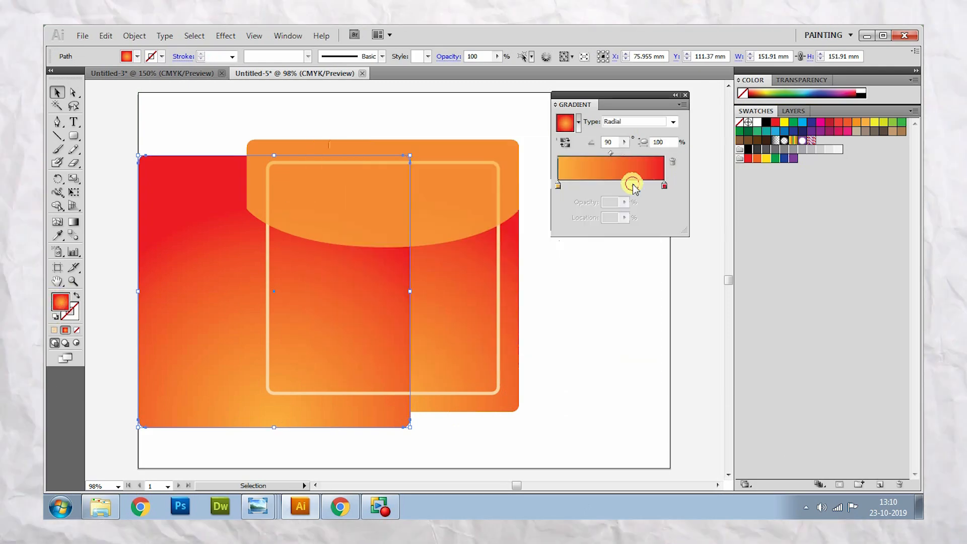
- Align the grey copy exactly over the gradient square and send it behind all the other shapes
{"action": "left_click_drag", "start_coordinate": [190, 310], "coordinate": [298, 294]}
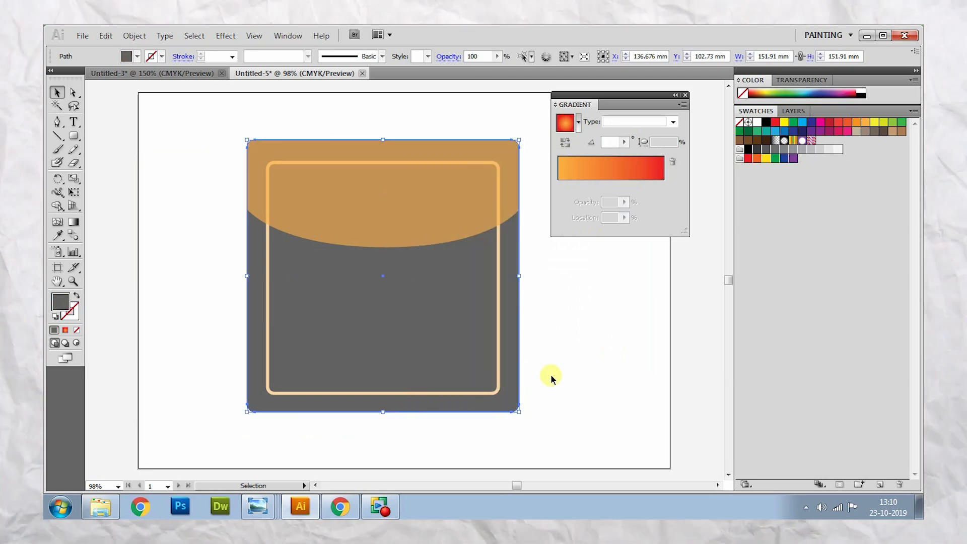
{"action": "right_click", "coordinate": [508, 385]}
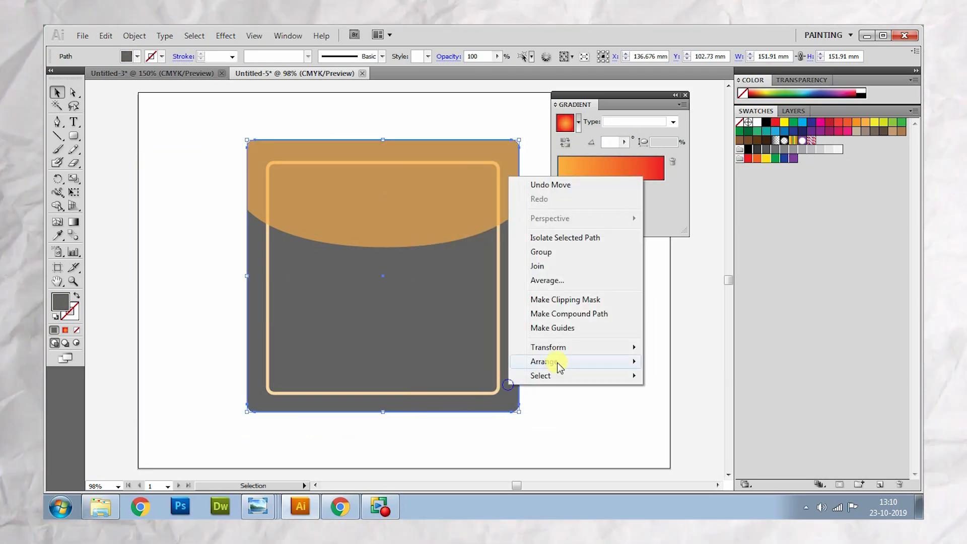
{"action": "mouse_move", "coordinate": [558, 365]}
{"action": "left_click", "coordinate": [700, 401]}
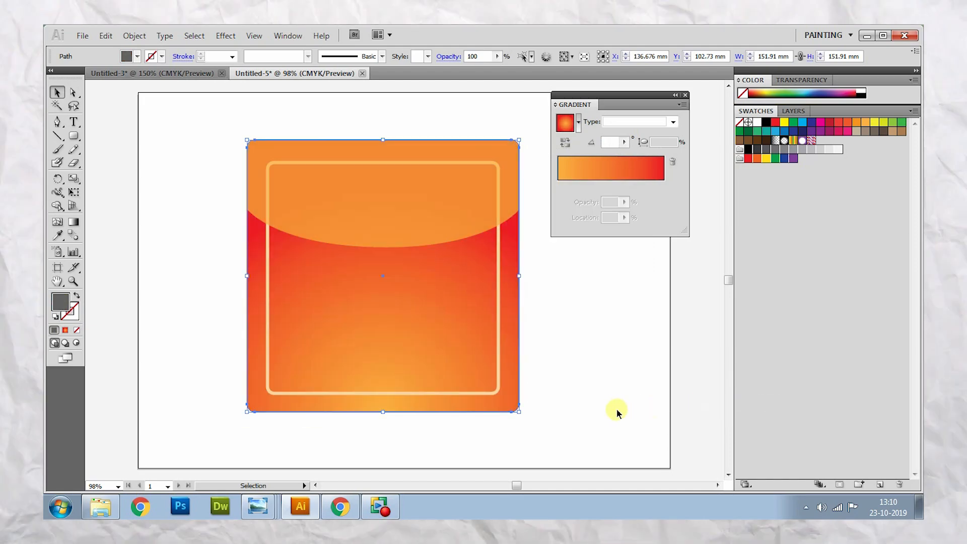
- Offset the grey backing square slightly right and down, to about X 138.1 mm, Y 104.1 mm, as a thin shadow edge
{"action": "key", "text": "Right"}
{"action": "key", "text": "Right"}
{"action": "key", "text": "Right"}
{"action": "key", "text": "Right"}
{"action": "key", "text": "Right"}
{"action": "key", "text": "Right"}
{"action": "key", "text": "Right"}
{"action": "key", "text": "Right"}
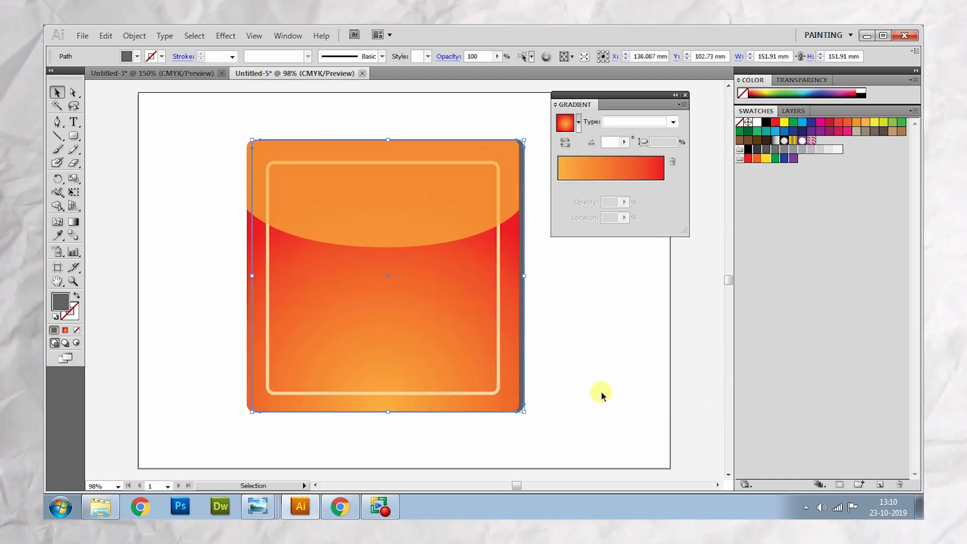
{"action": "key", "text": "Down"}
{"action": "key", "text": "Down"}
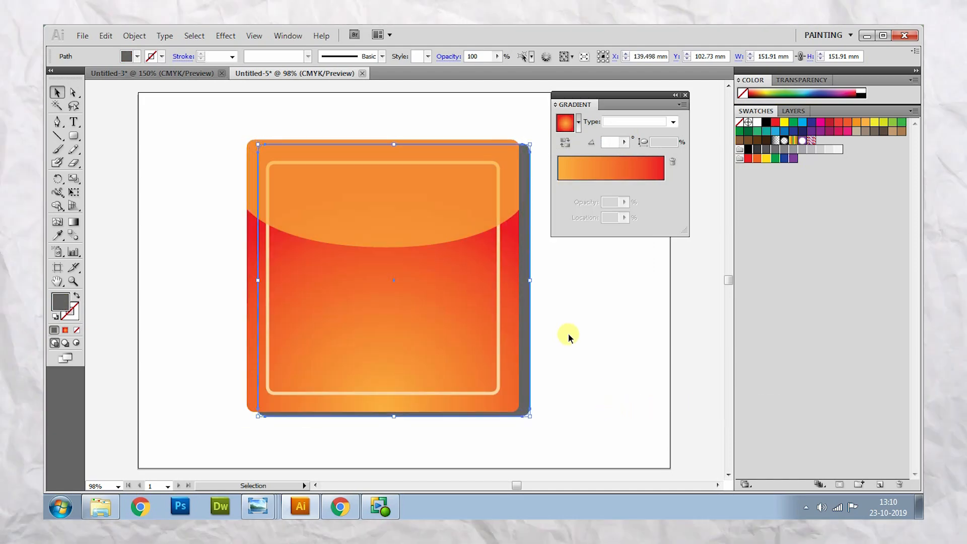
{"action": "key", "text": "Left"}
{"action": "key", "text": "Left"}
{"action": "key", "text": "Left"}
{"action": "key", "text": "Left"}
{"action": "key", "text": "Up"}
{"action": "key", "text": "Up"}
{"action": "key", "text": "Up"}
{"action": "key", "text": "Up"}
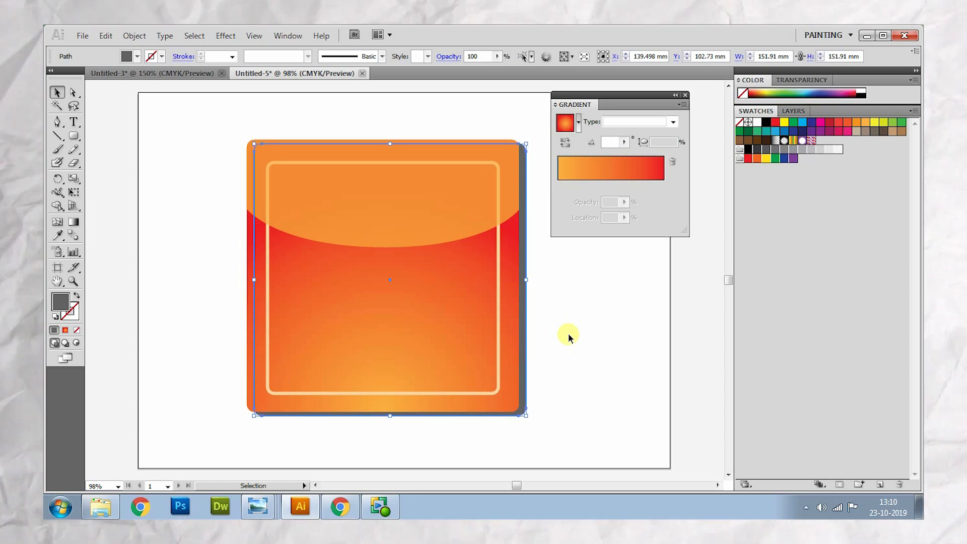
{"action": "key", "text": "Left"}
{"action": "key", "text": "Left"}
{"action": "key", "text": "Left"}
{"action": "key", "text": "Left"}
{"action": "key", "text": "Left"}
{"action": "key", "text": "Left"}
{"action": "key", "text": "Left"}
{"action": "key", "text": "Up"}
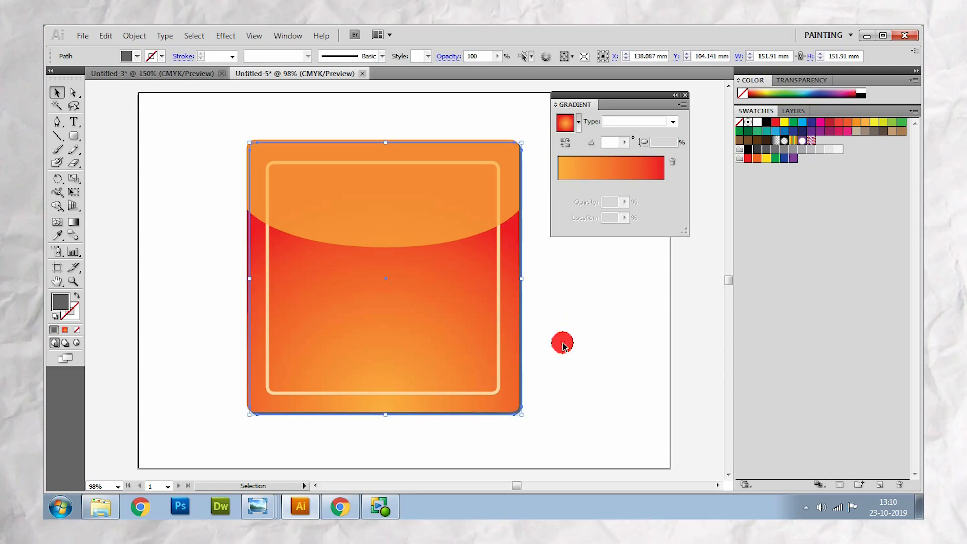
{"action": "left_click", "coordinate": [563, 341]}
- Try a strong Gaussian Blur on the grey backing square, using a radius above the default
{"action": "left_click", "coordinate": [522, 370]}
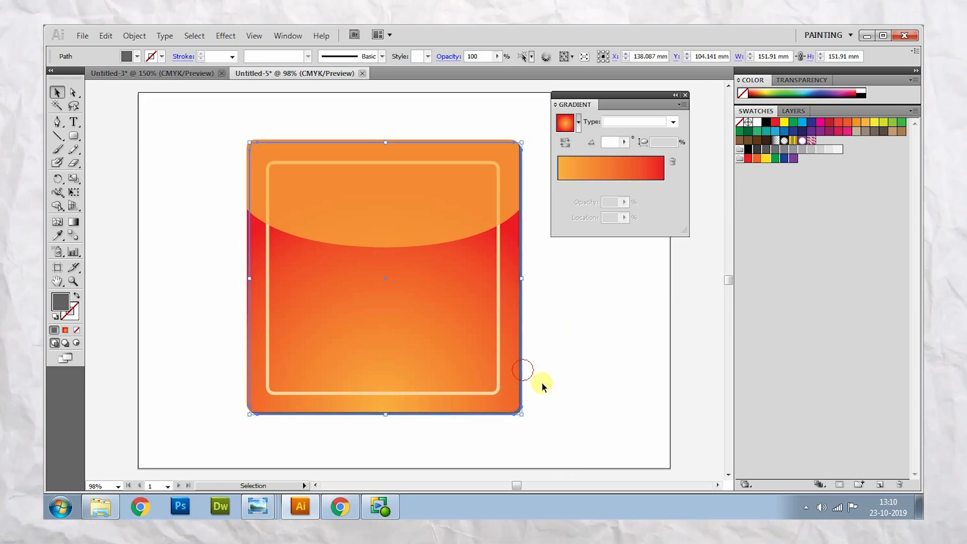
{"action": "left_click", "coordinate": [221, 34]}
{"action": "mouse_move", "coordinate": [248, 251]}
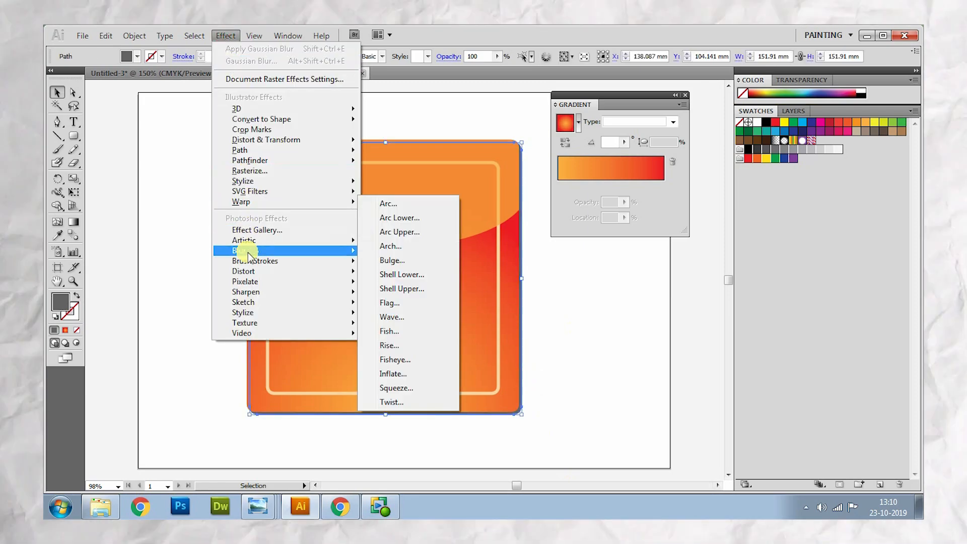
{"action": "left_click", "coordinate": [401, 253]}
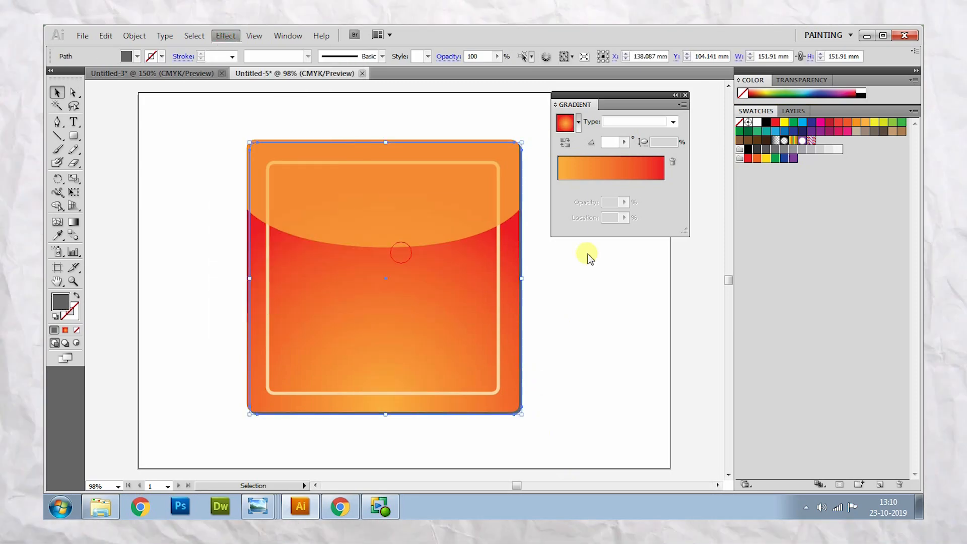
{"action": "left_click_drag", "start_coordinate": [497, 280], "coordinate": [507, 280]}
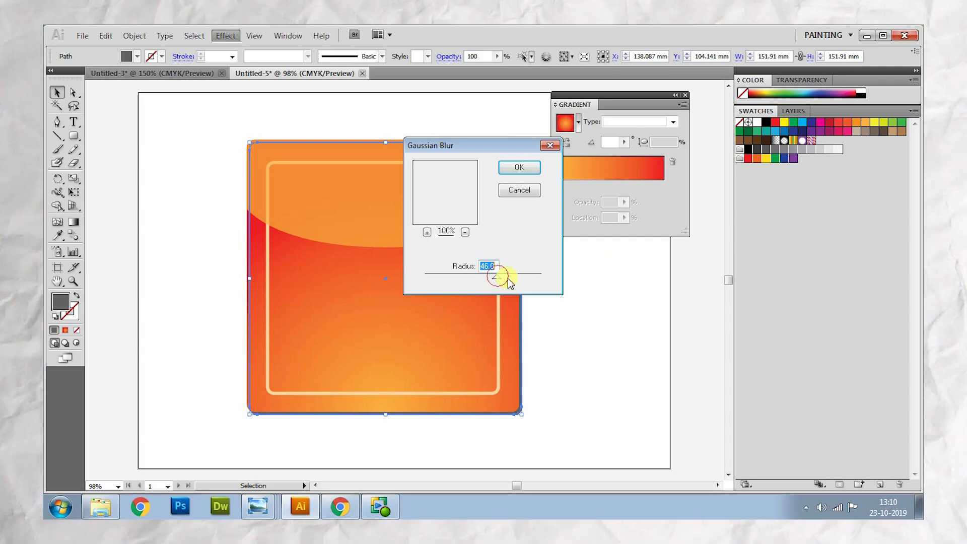
{"action": "left_click", "coordinate": [522, 168]}
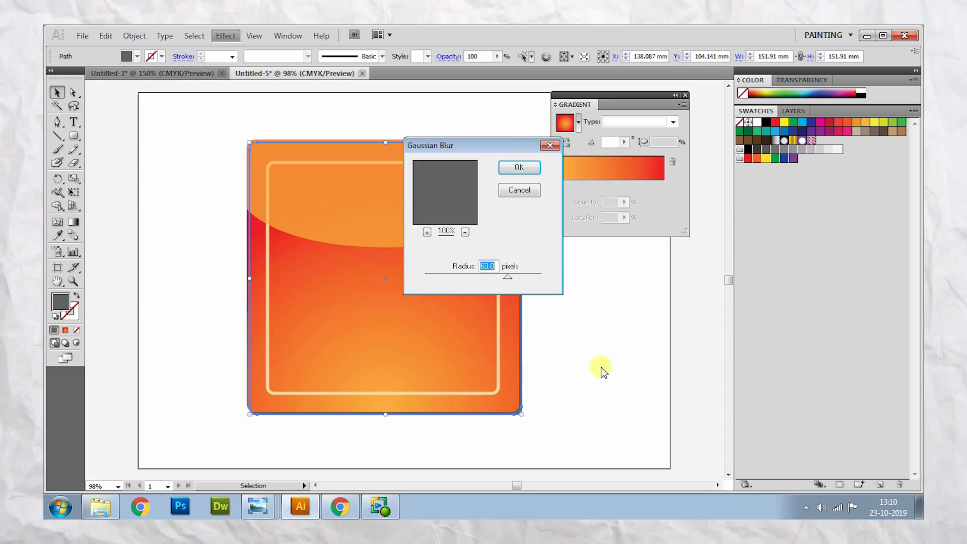
{"action": "left_click", "coordinate": [517, 170]}
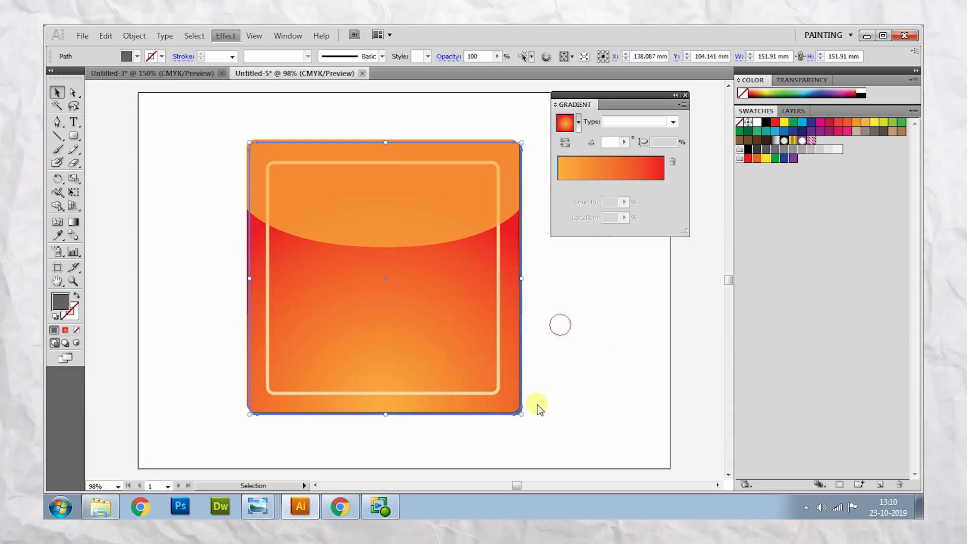
{"action": "left_click", "coordinate": [545, 359]}
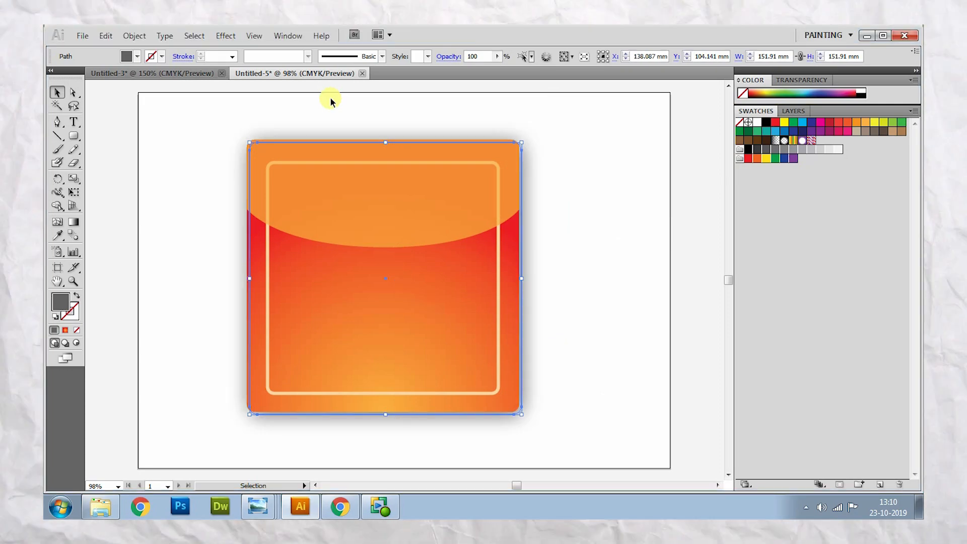
{"action": "key", "text": "a"}
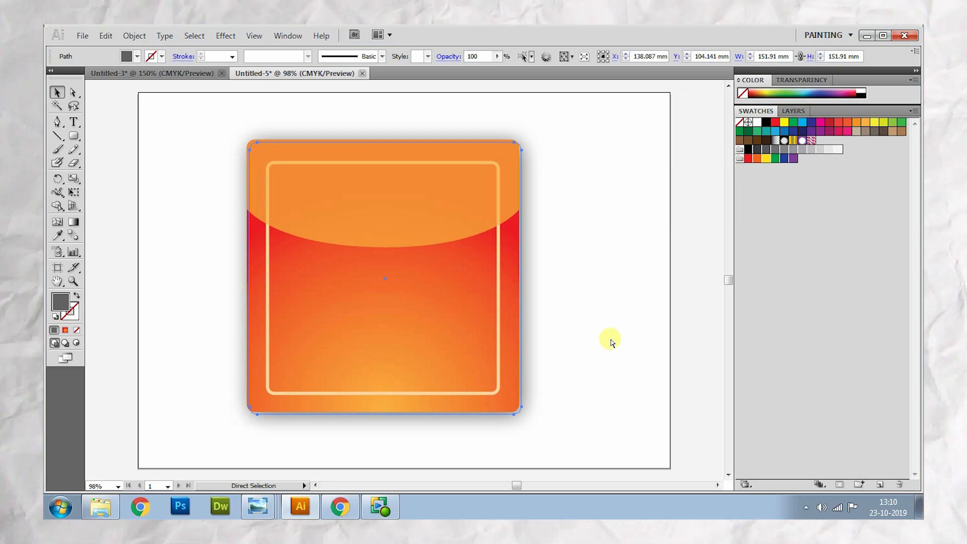
{"action": "key", "text": "v"}
- Apply a Gaussian Blur with a much smaller radius to the grey backing square for a tight, soft shadow
{"action": "left_click", "coordinate": [225, 36]}
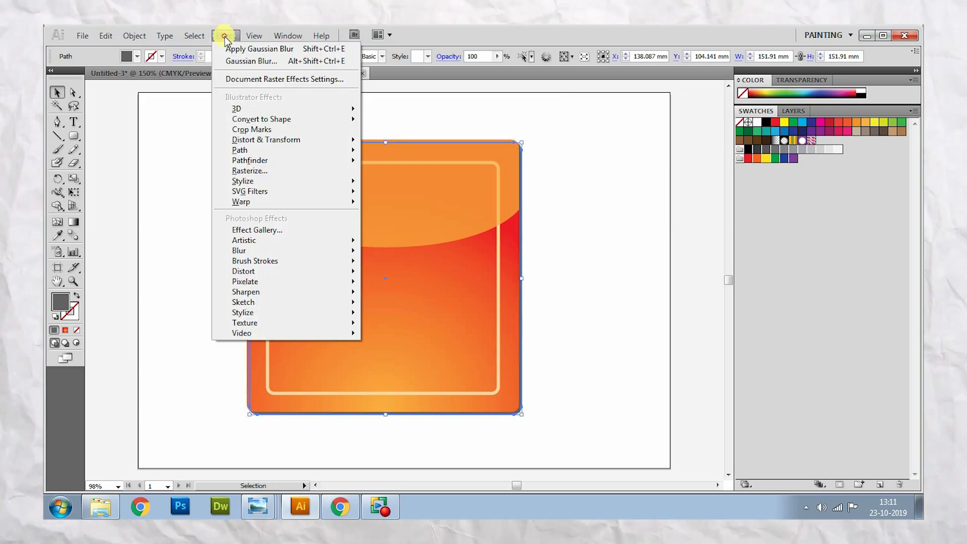
{"action": "mouse_move", "coordinate": [259, 251]}
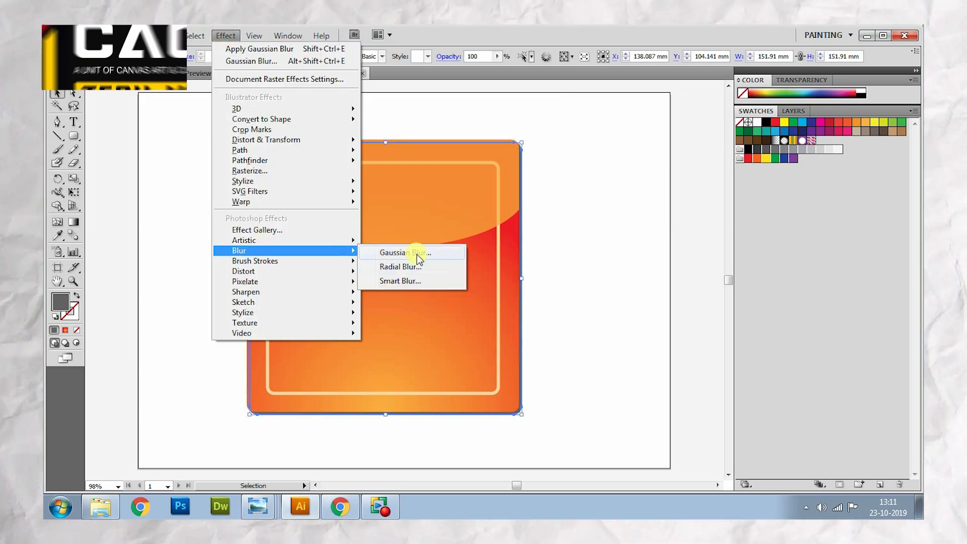
{"action": "left_click", "coordinate": [416, 253]}
{"action": "left_click_drag", "start_coordinate": [508, 280], "coordinate": [463, 276]}
{"action": "left_click", "coordinate": [518, 170]}
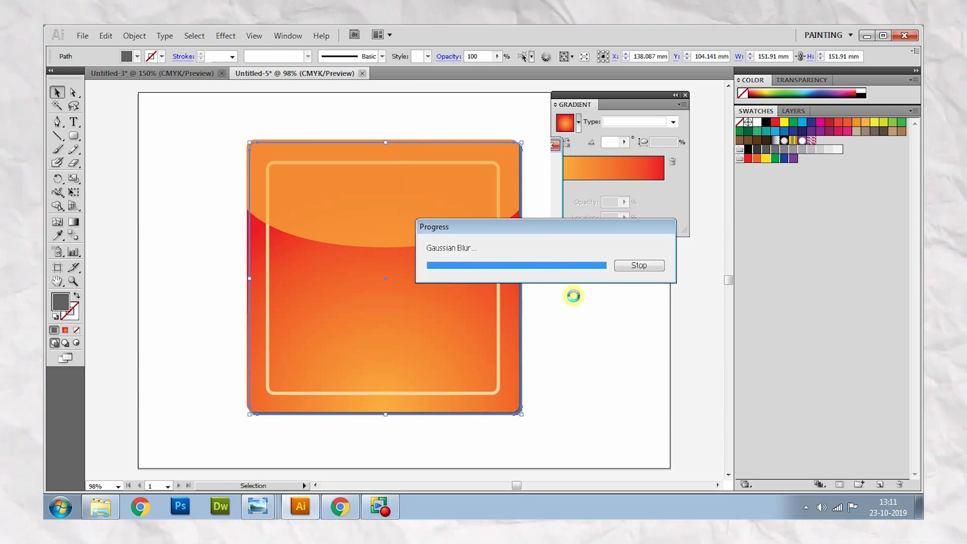
{"action": "left_click", "coordinate": [569, 325]}
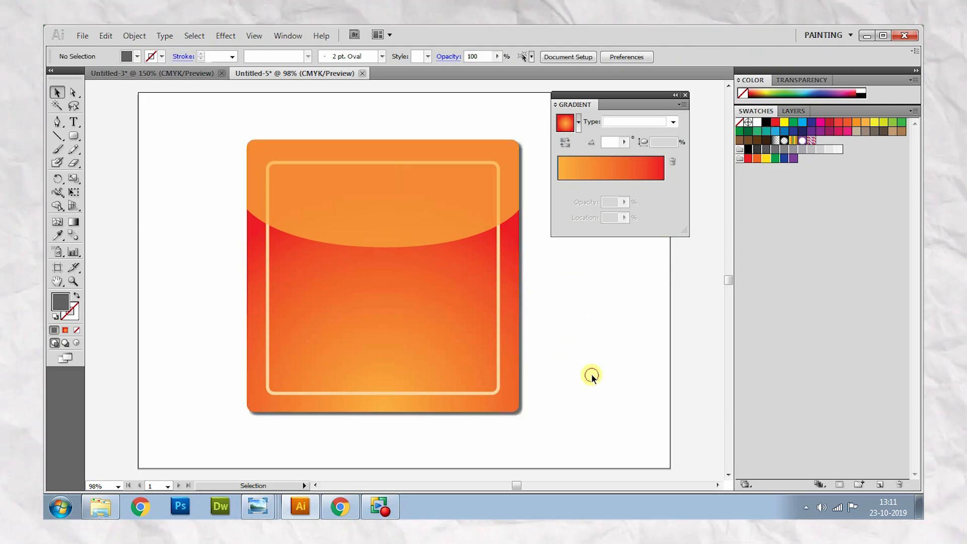
- Add the two-line text MY / FOOD beside the icon and scale it up to about 67 pt
{"action": "left_click", "coordinate": [73, 121]}
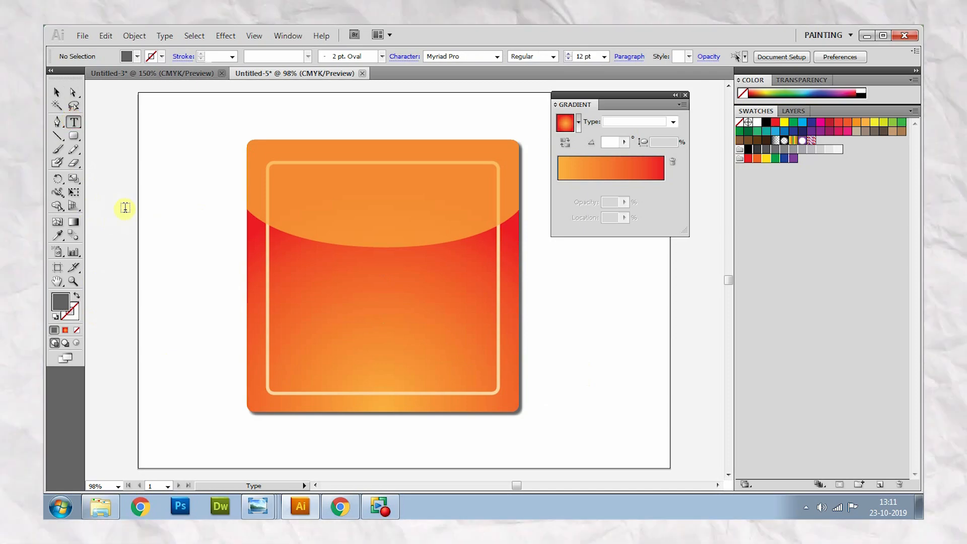
{"action": "left_click", "coordinate": [127, 202]}
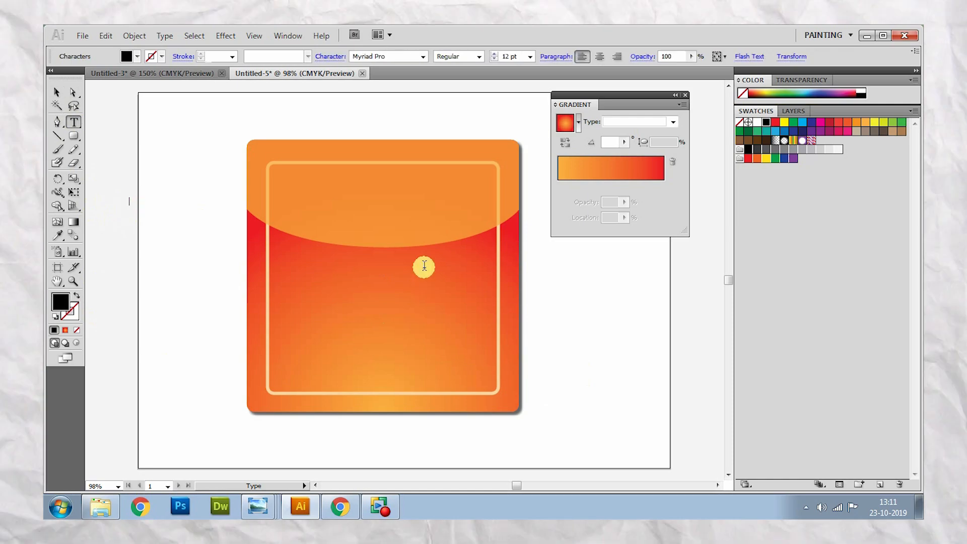
{"action": "type", "text": "MY"}
{"action": "key", "text": "Return"}
{"action": "type", "text": "FOOD"}
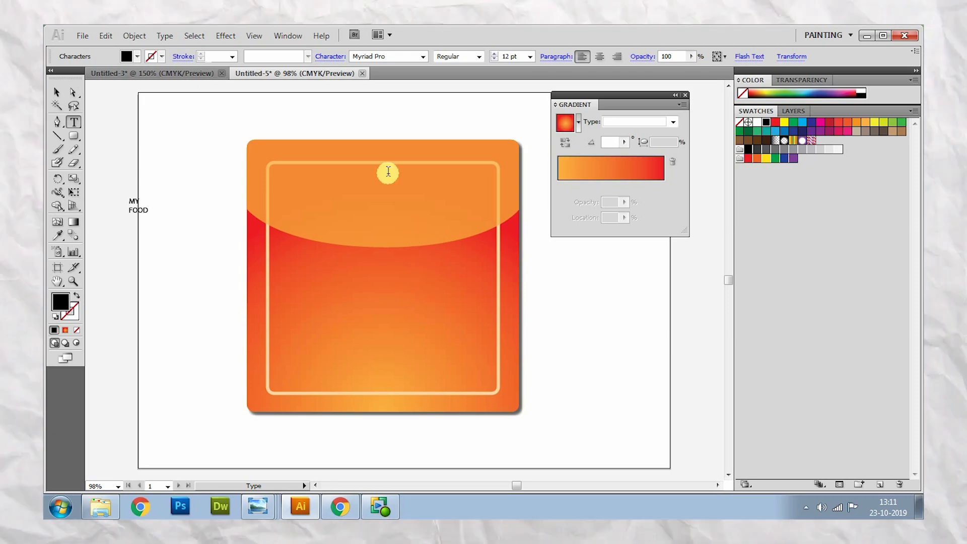
{"action": "left_click", "coordinate": [55, 92]}
{"action": "left_click_drag", "start_coordinate": [150, 197], "coordinate": [248, 118]}
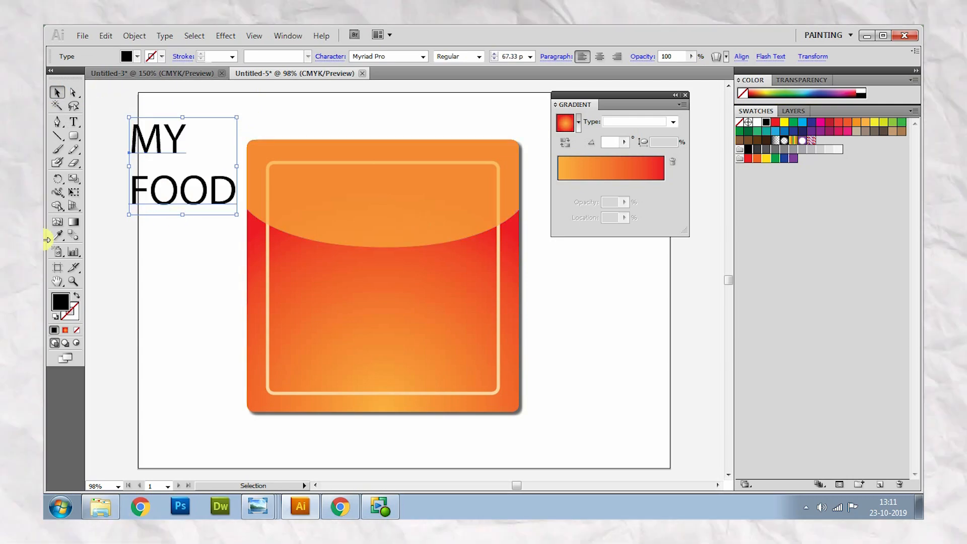
- Set the font size of the word MY to 150 pt
{"action": "left_click", "coordinate": [73, 122]}
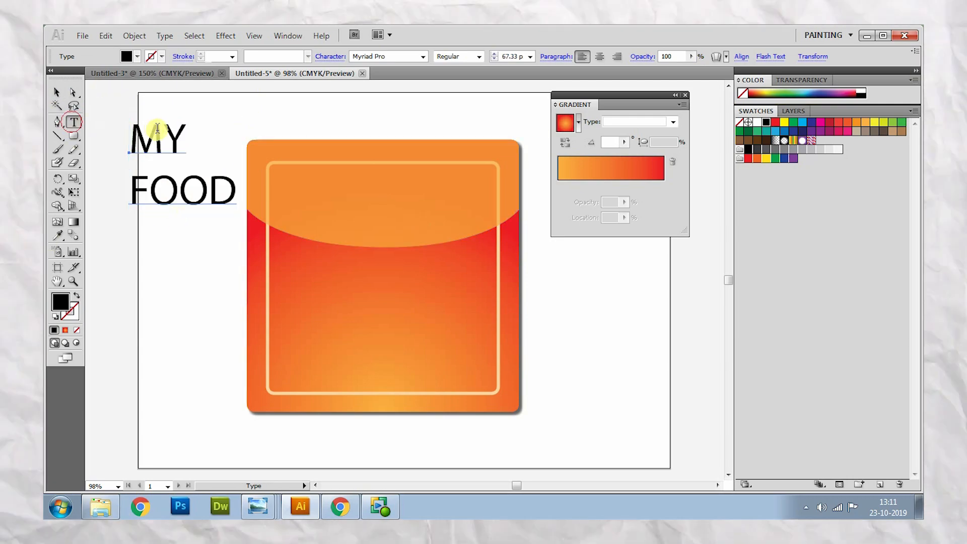
{"action": "left_click", "coordinate": [185, 140]}
{"action": "double_click", "coordinate": [185, 141]}
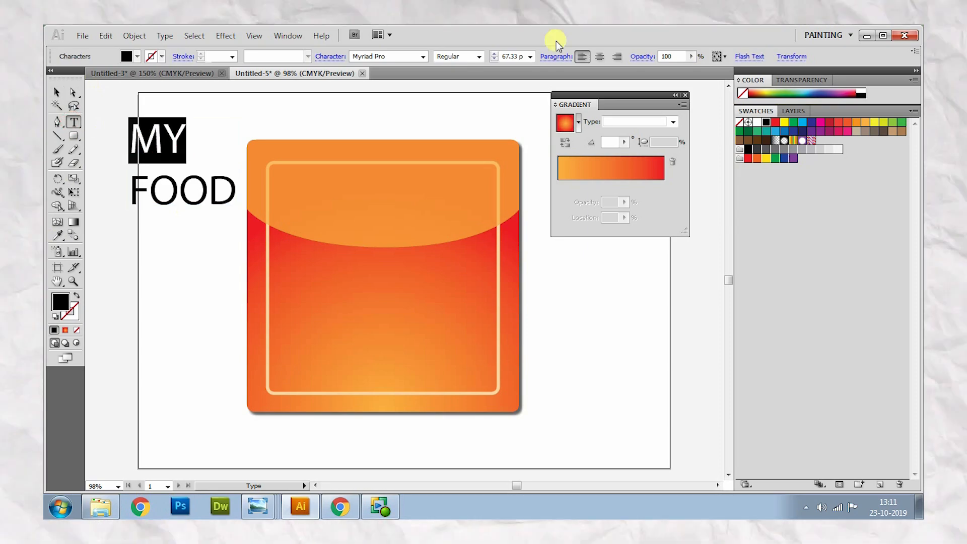
{"action": "left_click", "coordinate": [531, 56]}
{"action": "left_click", "coordinate": [509, 208]}
{"action": "left_click", "coordinate": [510, 56]}
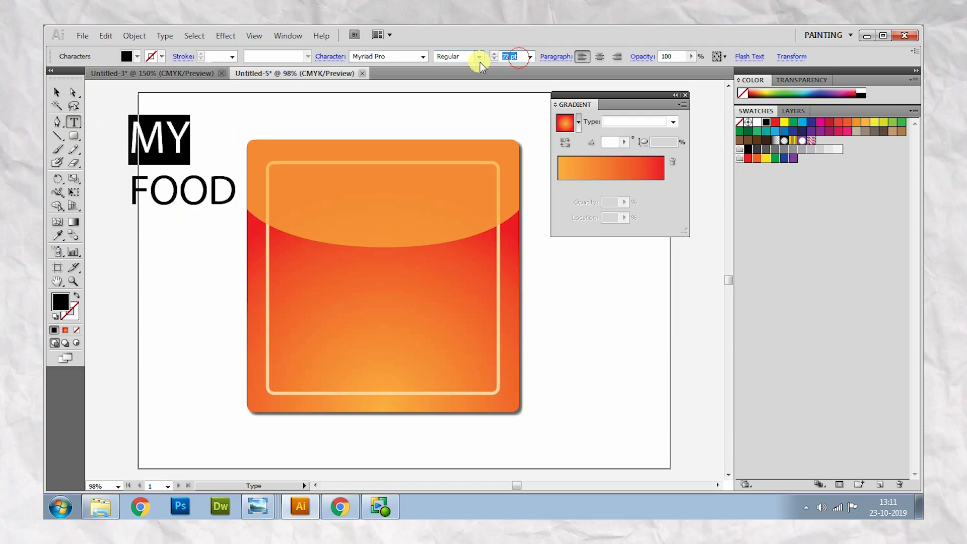
{"action": "type", "text": "150"}
{"action": "key", "text": "Return"}
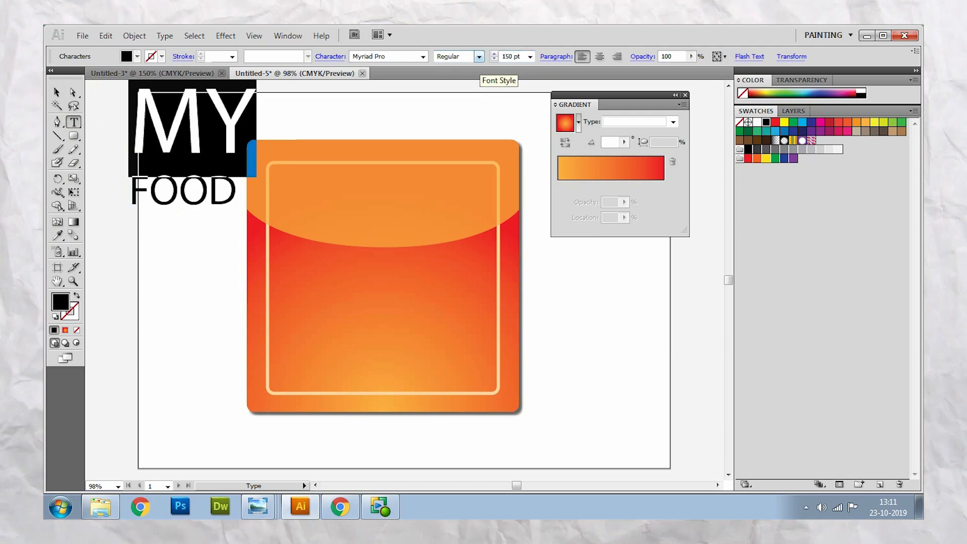
- Set the font size of the word FOOD to 80 pt
{"action": "left_click", "coordinate": [215, 190]}
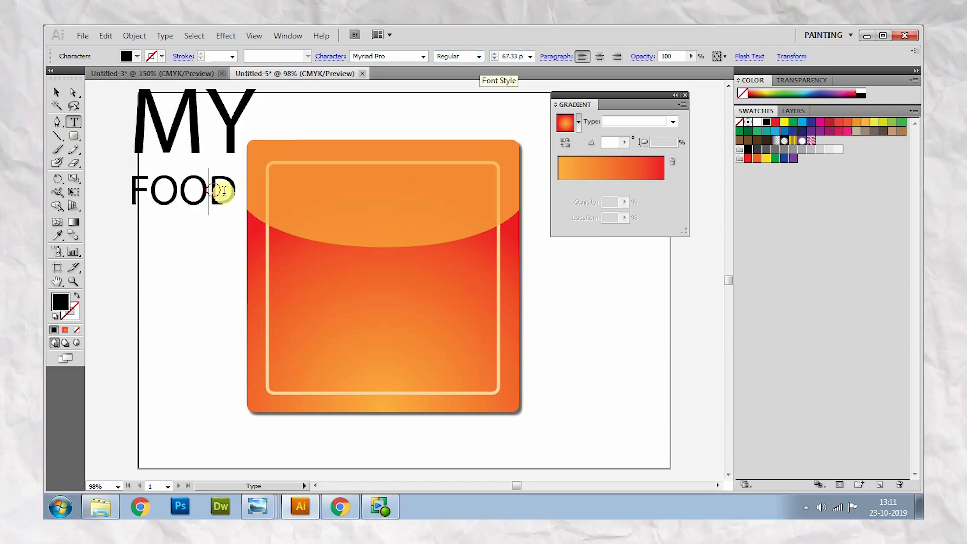
{"action": "left_click_drag", "start_coordinate": [236, 190], "coordinate": [129, 191]}
{"action": "left_click", "coordinate": [530, 56]}
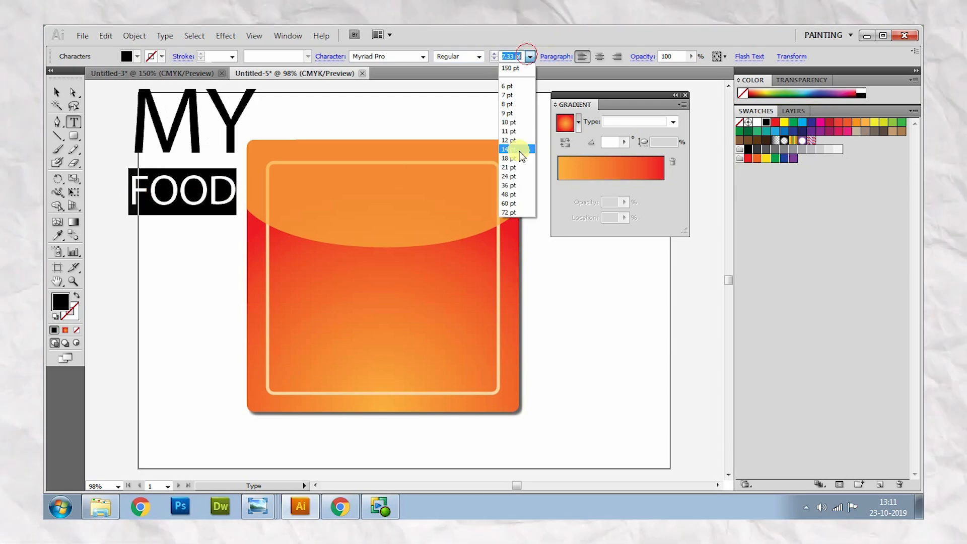
{"action": "left_click", "coordinate": [509, 213]}
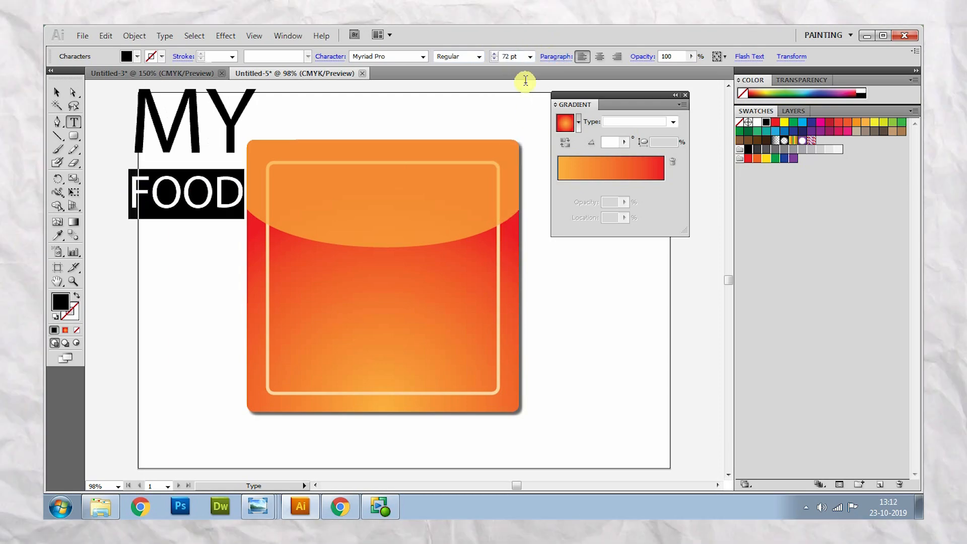
{"action": "left_click", "coordinate": [514, 55]}
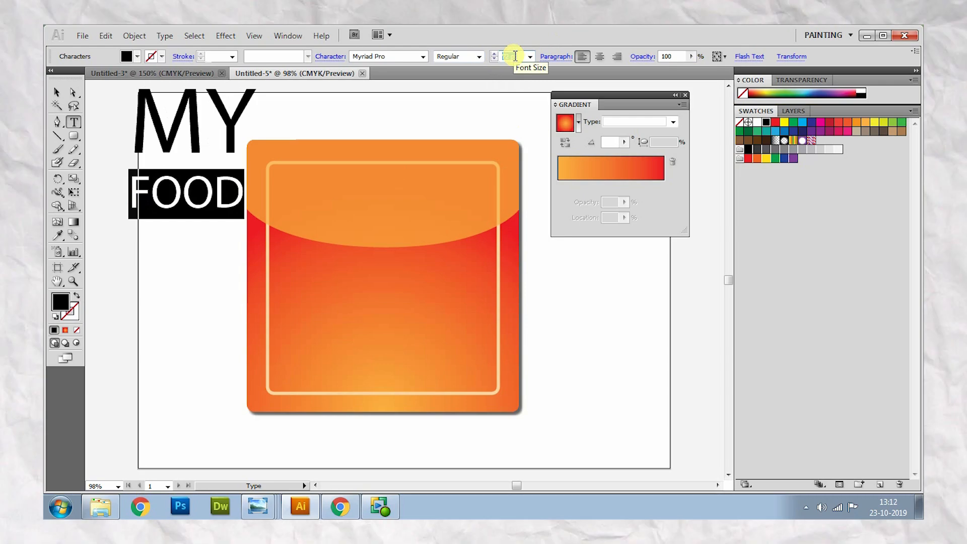
{"action": "type", "text": "80"}
{"action": "key", "text": "Return"}
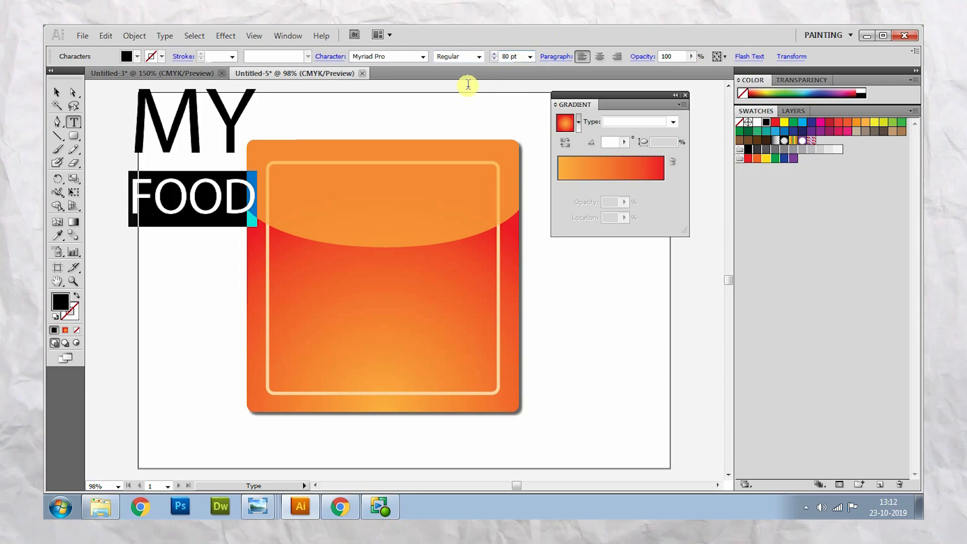
- Try successive typefaces on the whole MY FOOD text, from Myriad Pro through the font list to Rockwell Extra Bold
{"action": "left_click", "coordinate": [57, 91]}
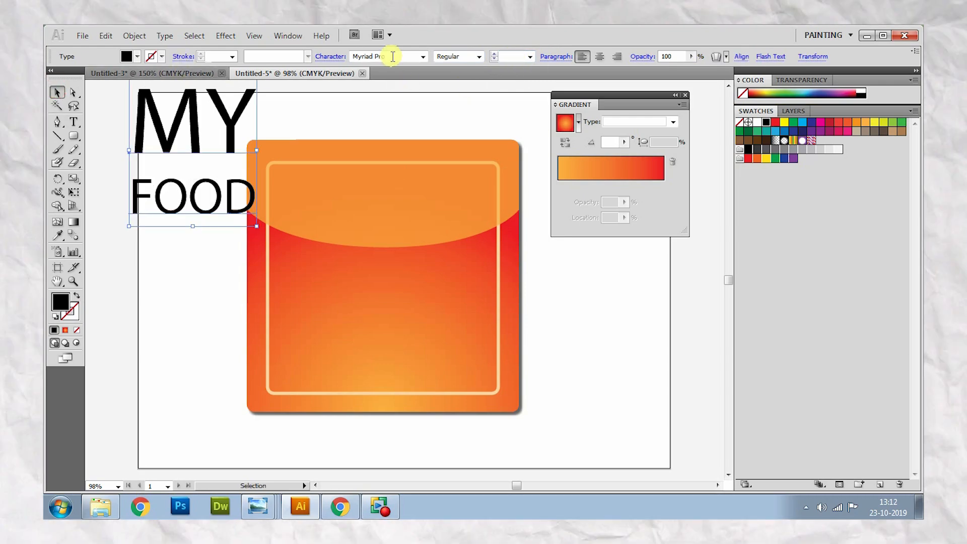
{"action": "left_click", "coordinate": [386, 57]}
{"action": "key", "text": "Down"}
{"action": "key", "text": "Down"}
{"action": "key", "text": "Down"}
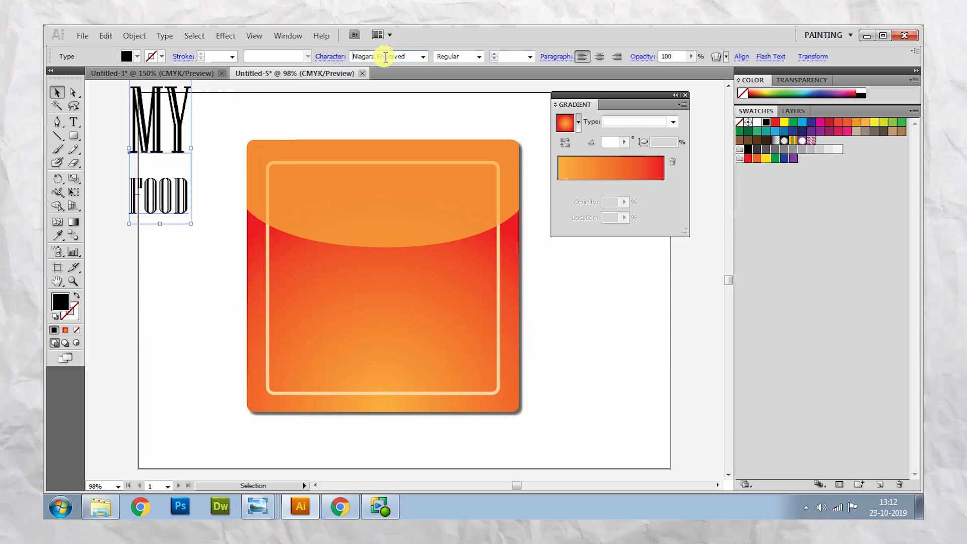
{"action": "key", "text": "Down"}
{"action": "key", "text": "Down"}
{"action": "key", "text": "Down"}
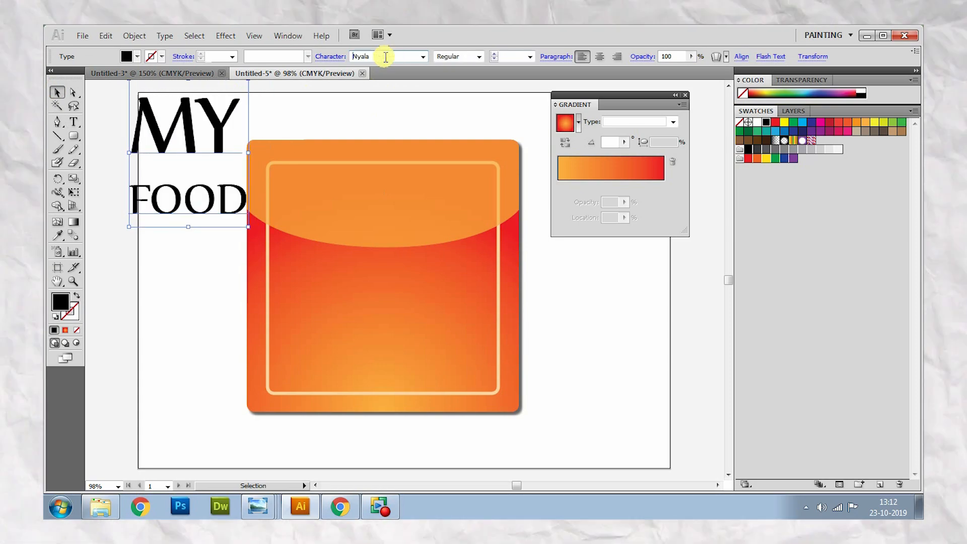
{"action": "key", "text": "Down"}
{"action": "key", "text": "Down"}
{"action": "key", "text": "Down"}
{"action": "key", "text": "Down"}
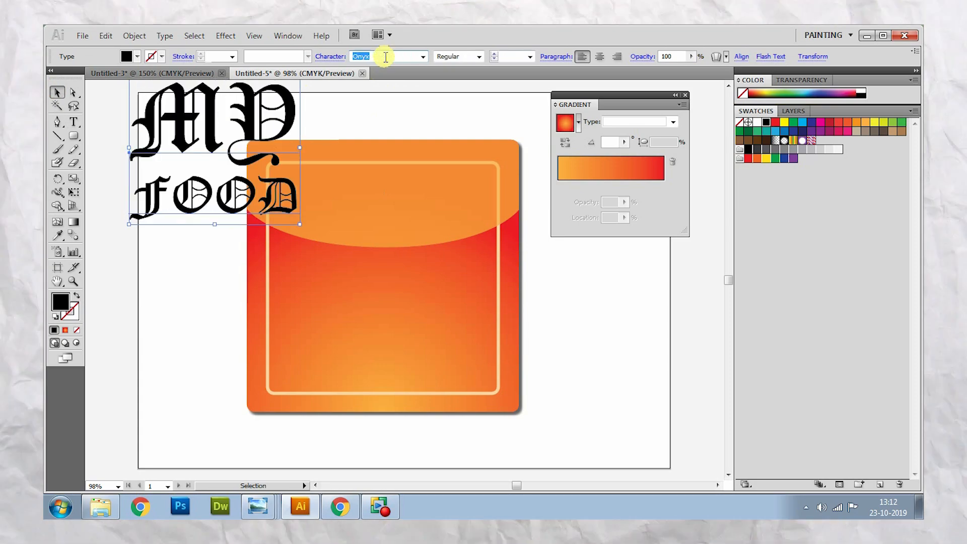
{"action": "key", "text": "Down"}
{"action": "key", "text": "Down"}
{"action": "key", "text": "Down"}
{"action": "key", "text": "Down"}
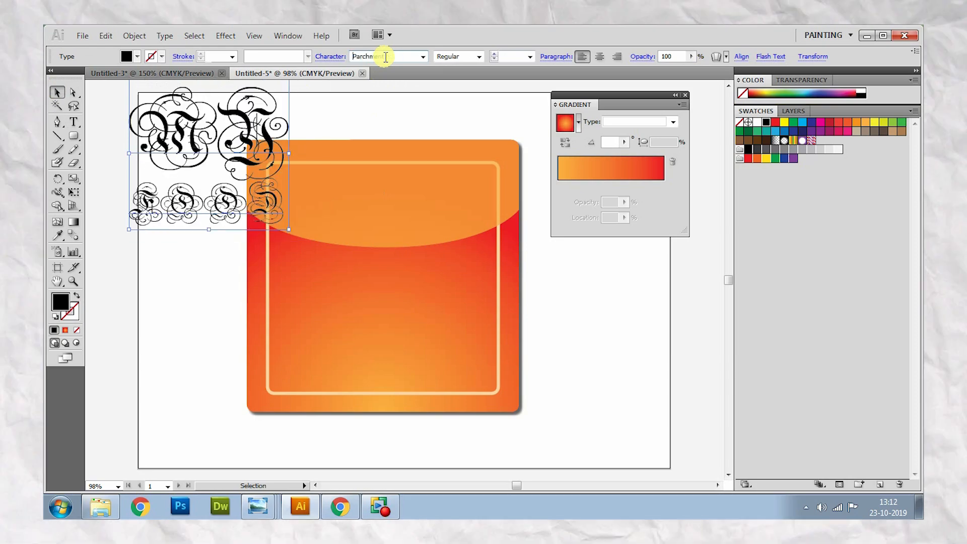
{"action": "key", "text": "Down"}
{"action": "key", "text": "Down"}
{"action": "key", "text": "Down"}
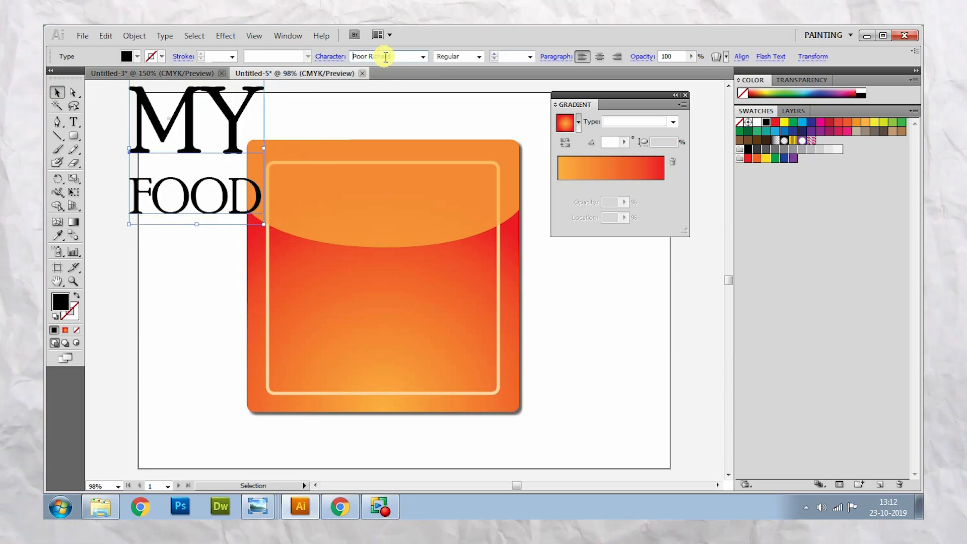
{"action": "key", "text": "Down"}
{"action": "key", "text": "Down"}
{"action": "key", "text": "Down"}
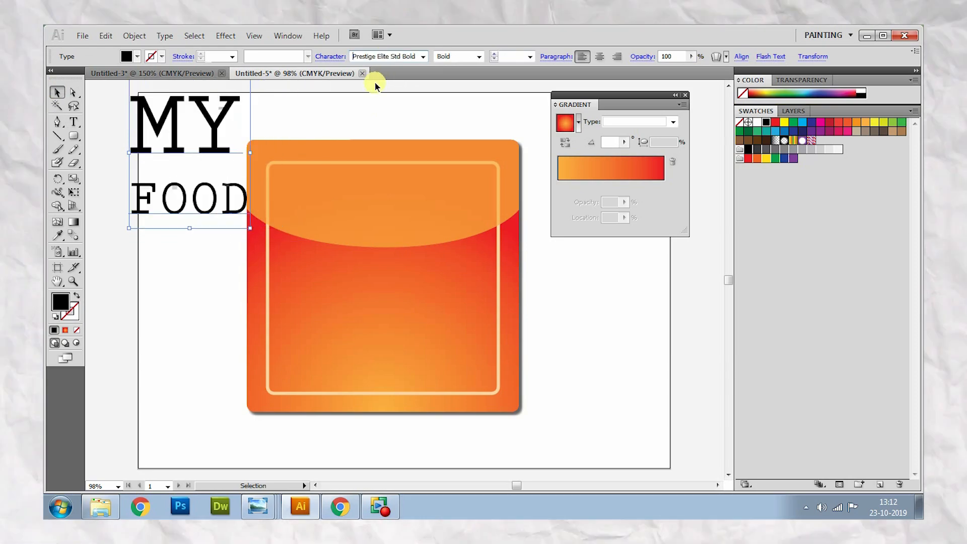
{"action": "key", "text": "Down"}
{"action": "key", "text": "Down"}
{"action": "key", "text": "Down"}
{"action": "key", "text": "Down"}
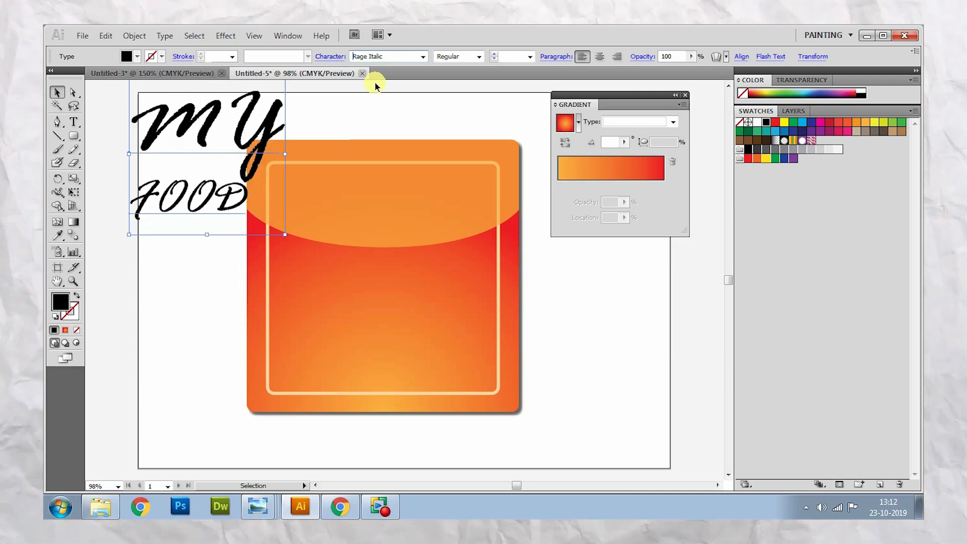
{"action": "key", "text": "Down"}
{"action": "key", "text": "Down"}
{"action": "key", "text": "Down"}
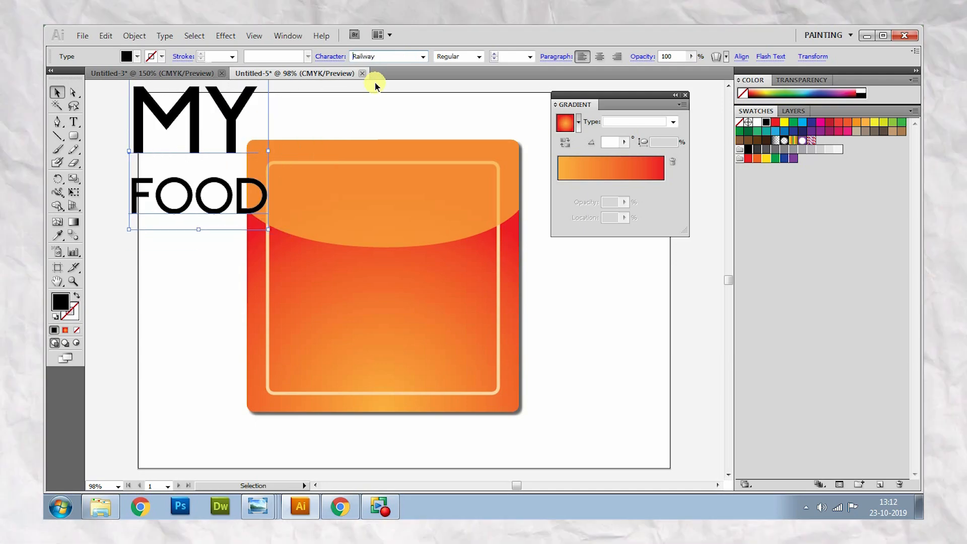
{"action": "key", "text": "Down"}
{"action": "key", "text": "Down"}
{"action": "key", "text": "Down"}
{"action": "key", "text": "Down"}
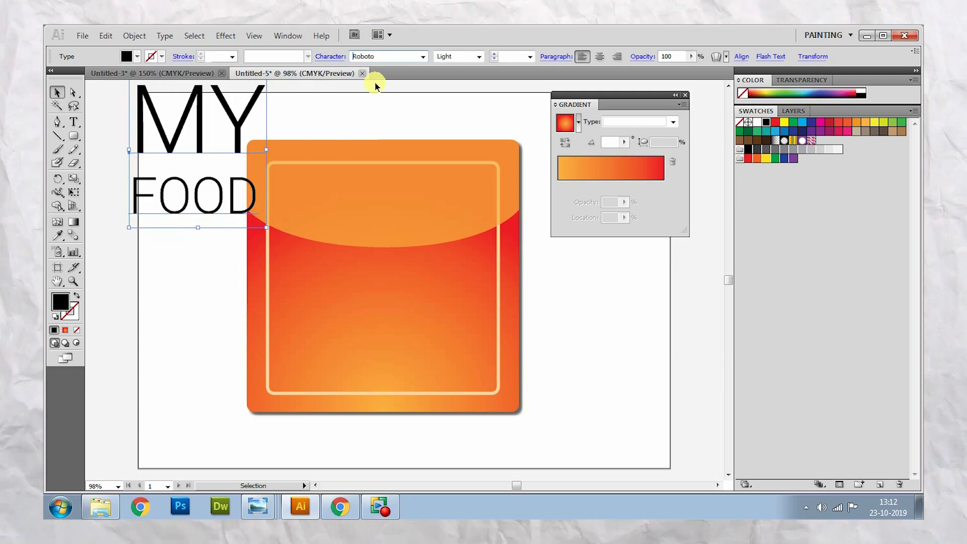
{"action": "key", "text": "Down"}
- Move the MY FOOD text onto the middle of the icon and set its fill to white (FFFFFF)
{"action": "left_click_drag", "start_coordinate": [220, 126], "coordinate": [386, 253]}
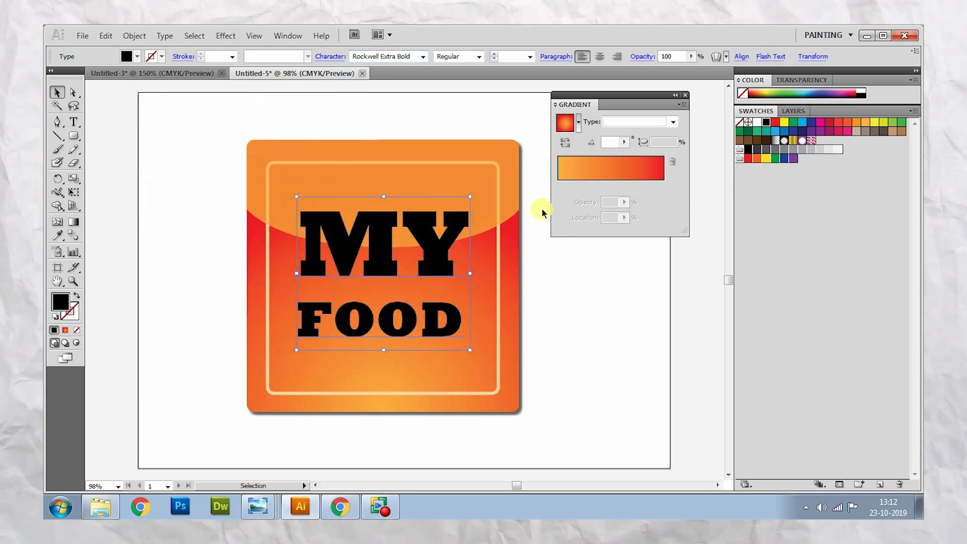
{"action": "double_click", "coordinate": [57, 304]}
{"action": "left_click", "coordinate": [393, 216]}
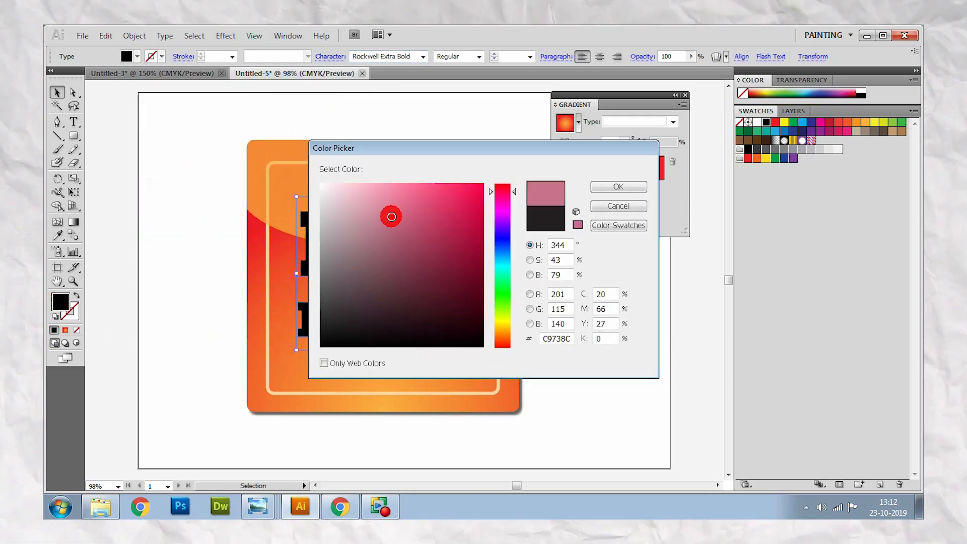
{"action": "left_click_drag", "start_coordinate": [408, 207], "coordinate": [309, 192]}
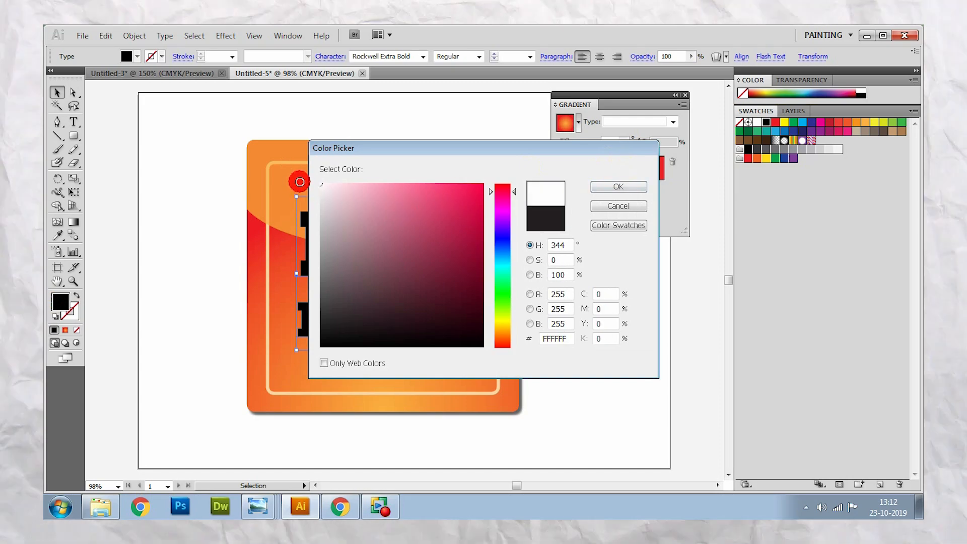
{"action": "left_click", "coordinate": [619, 186]}
{"action": "left_click_drag", "start_coordinate": [438, 250], "coordinate": [427, 255]}
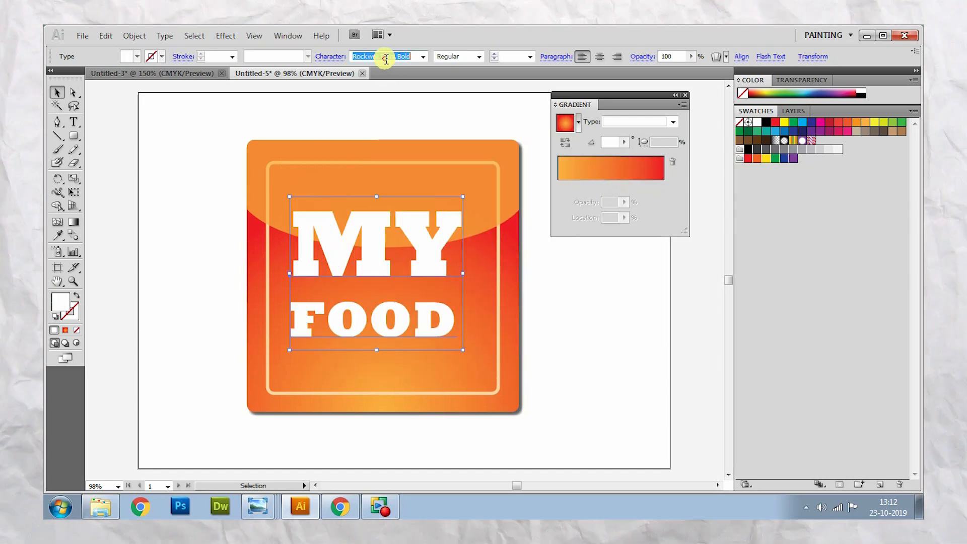
- Try the typefaces following Rockwell Extra Bold on the text, stopping at Tekton Pro in the Bold Extended style
{"action": "key", "text": "Down"}
{"action": "key", "text": "Down"}
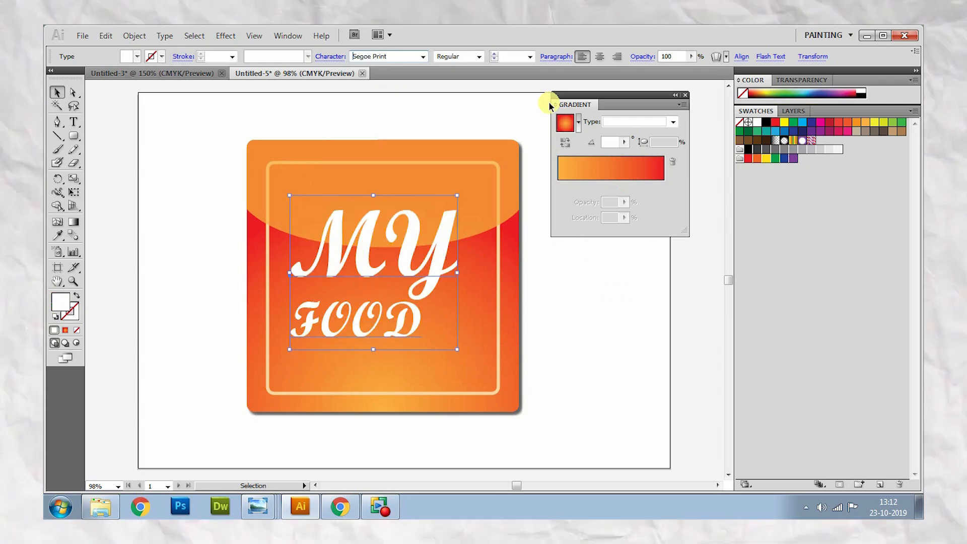
{"action": "key", "text": "Down"}
{"action": "key", "text": "Down"}
{"action": "key", "text": "Down"}
{"action": "key", "text": "Down"}
{"action": "key", "text": "Down"}
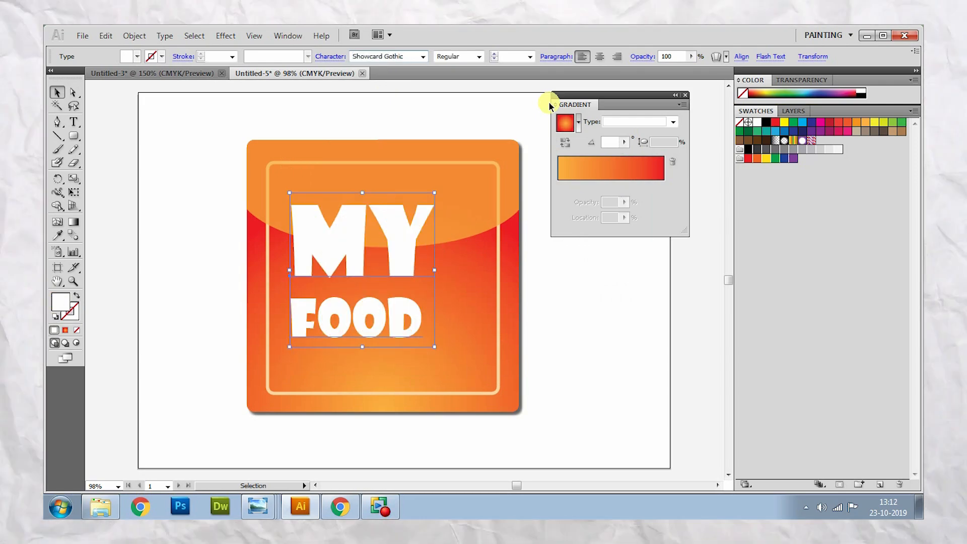
{"action": "key", "text": "Down"}
{"action": "key", "text": "Down"}
{"action": "key", "text": "Down"}
{"action": "key", "text": "Down"}
{"action": "key", "text": "Down"}
{"action": "key", "text": "Down"}
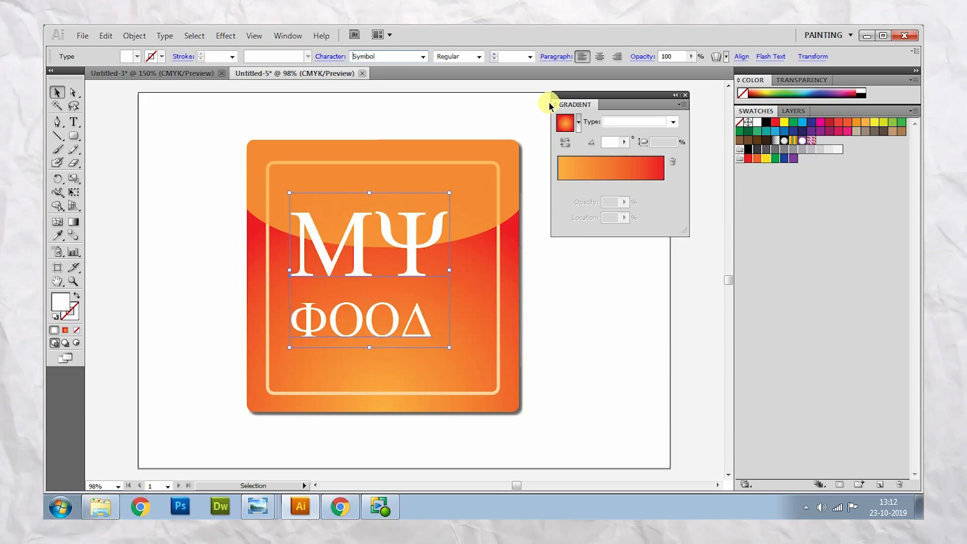
{"action": "key", "text": "Down"}
{"action": "key", "text": "Down"}
{"action": "key", "text": "Down"}
{"action": "key", "text": "Down"}
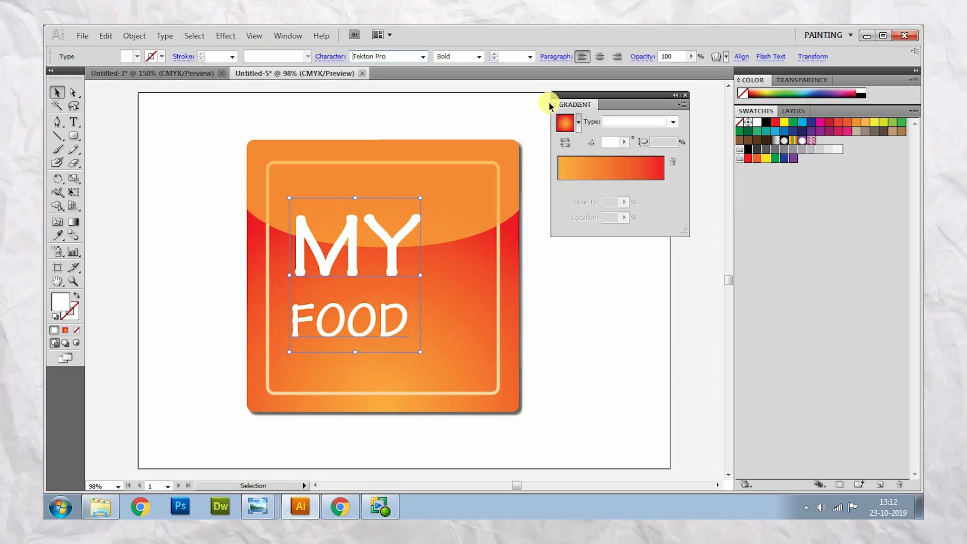
{"action": "left_click", "coordinate": [479, 56]}
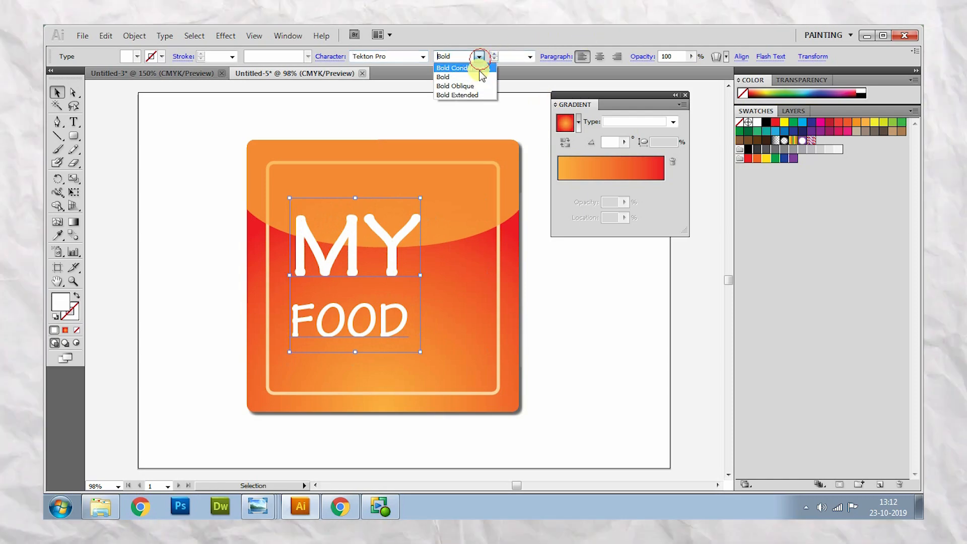
{"action": "left_click", "coordinate": [477, 95]}
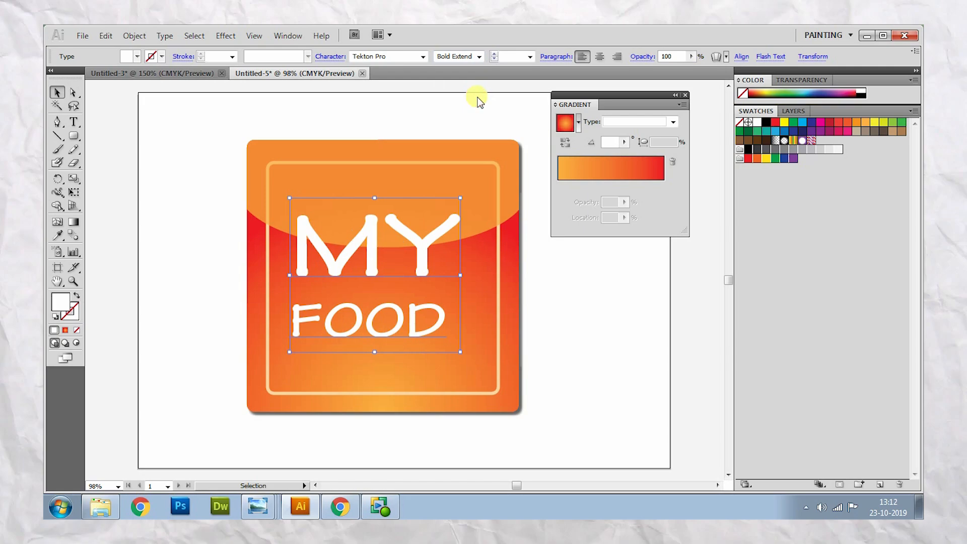
- Try the remaining typefaces on the text, from Times New Roman to Adobe 繁黑體 Std B, and check its available styles
{"action": "left_click", "coordinate": [404, 56]}
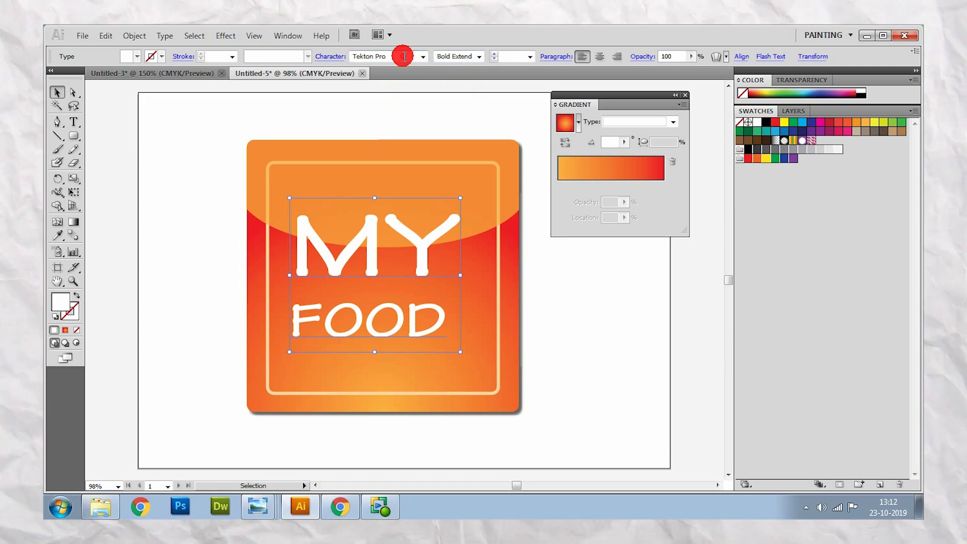
{"action": "key", "text": "Down"}
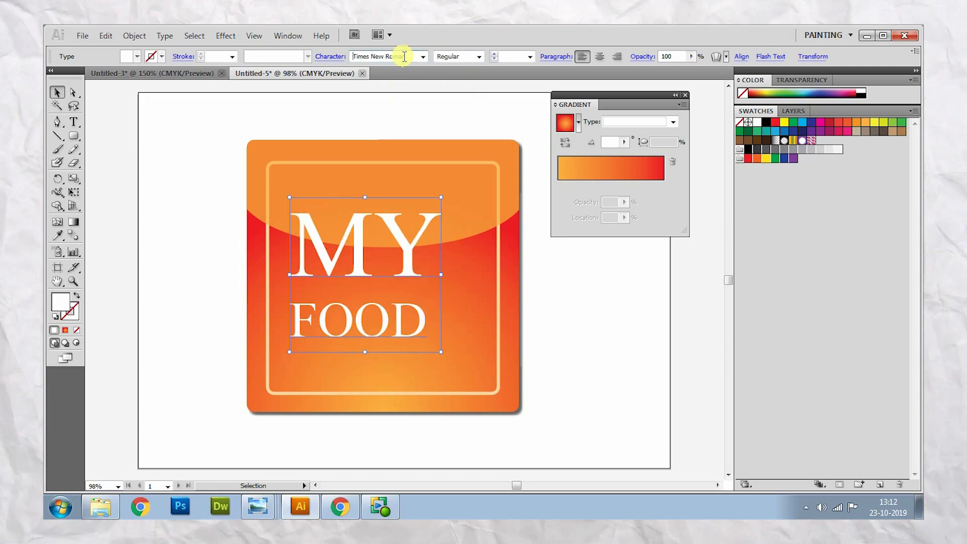
{"action": "key", "text": "Down"}
{"action": "key", "text": "Down"}
{"action": "key", "text": "Down"}
{"action": "key", "text": "Down"}
{"action": "key", "text": "Down"}
{"action": "key", "text": "Down"}
{"action": "key", "text": "Down"}
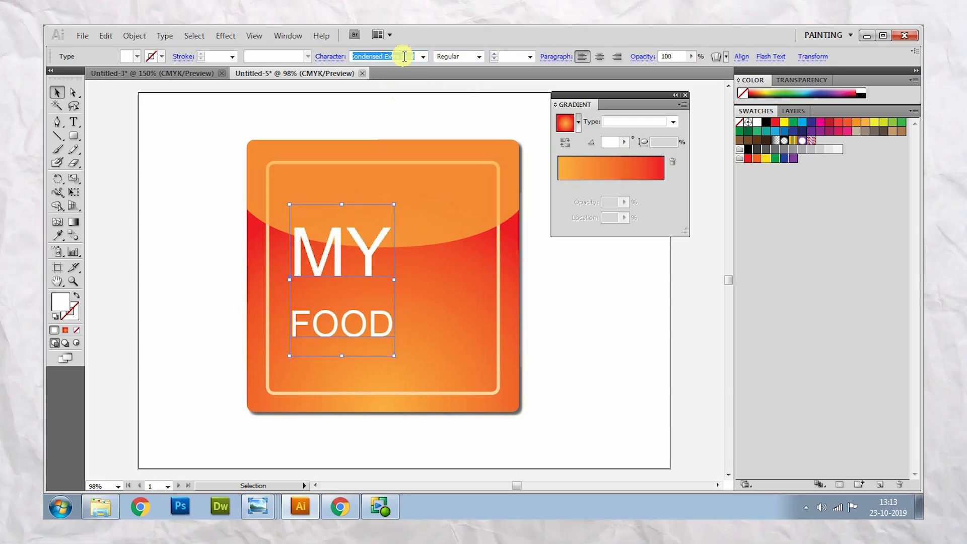
{"action": "key", "text": "Down"}
{"action": "key", "text": "Down"}
{"action": "key", "text": "Down"}
{"action": "key", "text": "Down"}
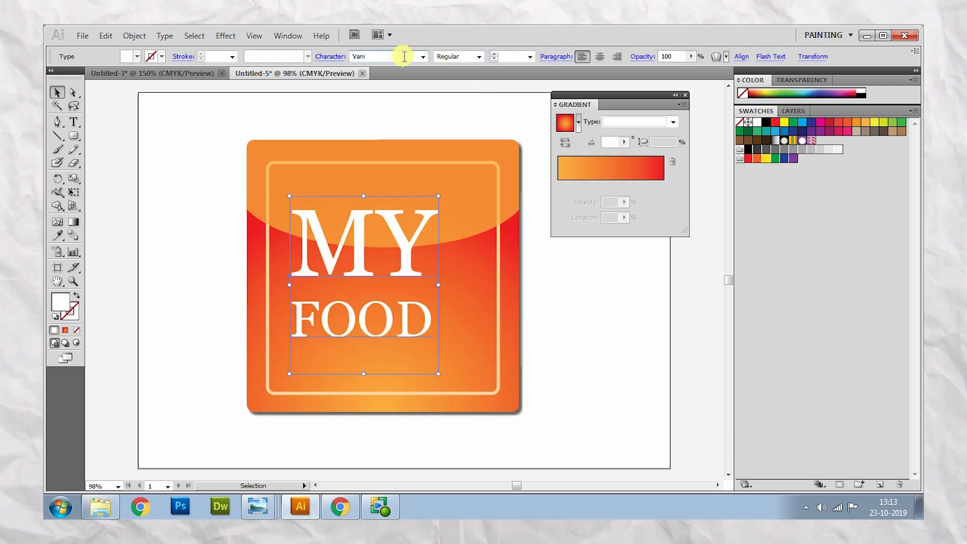
{"action": "key", "text": "Down"}
{"action": "key", "text": "Down"}
{"action": "key", "text": "Down"}
{"action": "key", "text": "Down"}
{"action": "key", "text": "Down"}
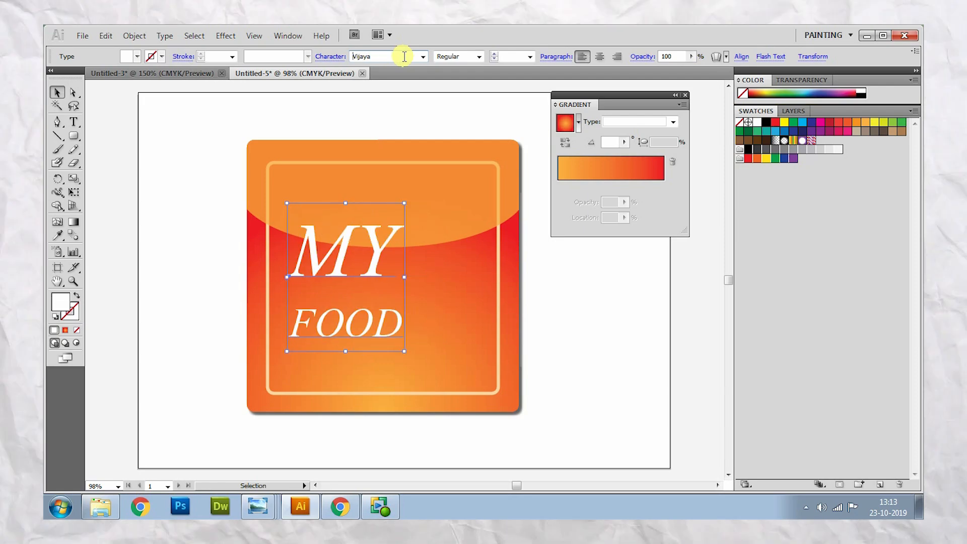
{"action": "key", "text": "Down"}
{"action": "key", "text": "Down"}
{"action": "key", "text": "Down"}
{"action": "key", "text": "Down"}
{"action": "key", "text": "Down"}
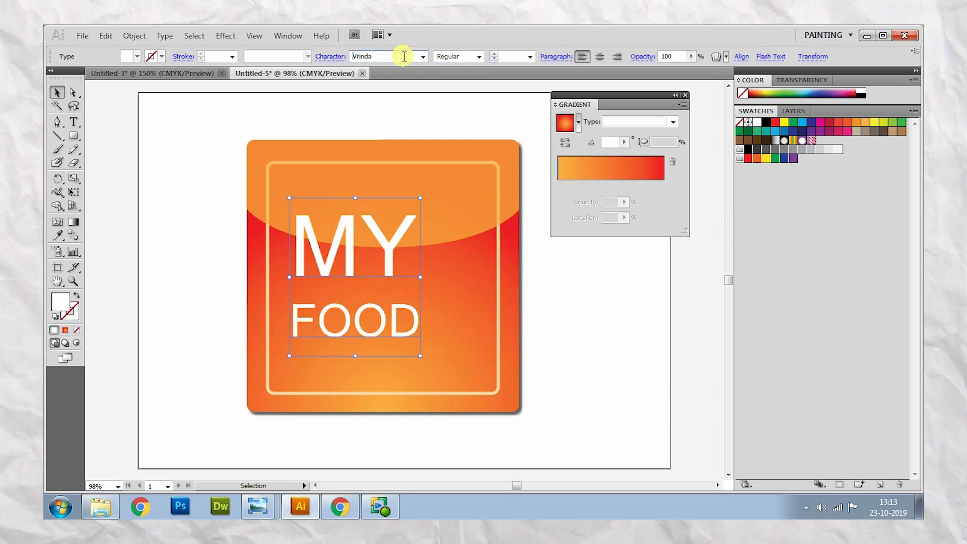
{"action": "key", "text": "Down"}
{"action": "key", "text": "Down"}
{"action": "key", "text": "Down"}
{"action": "key", "text": "Down"}
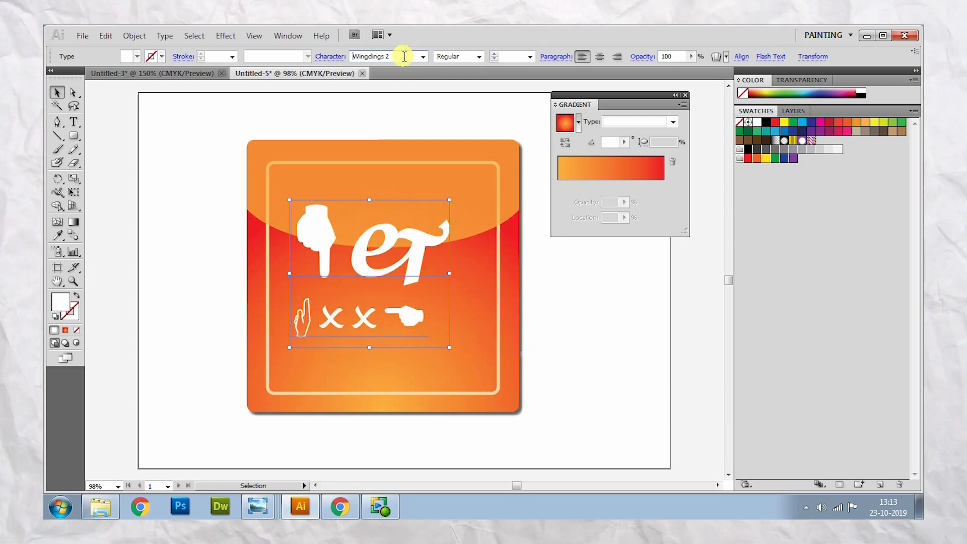
{"action": "key", "text": "Down"}
{"action": "key", "text": "Down"}
{"action": "key", "text": "Down"}
{"action": "key", "text": "Down"}
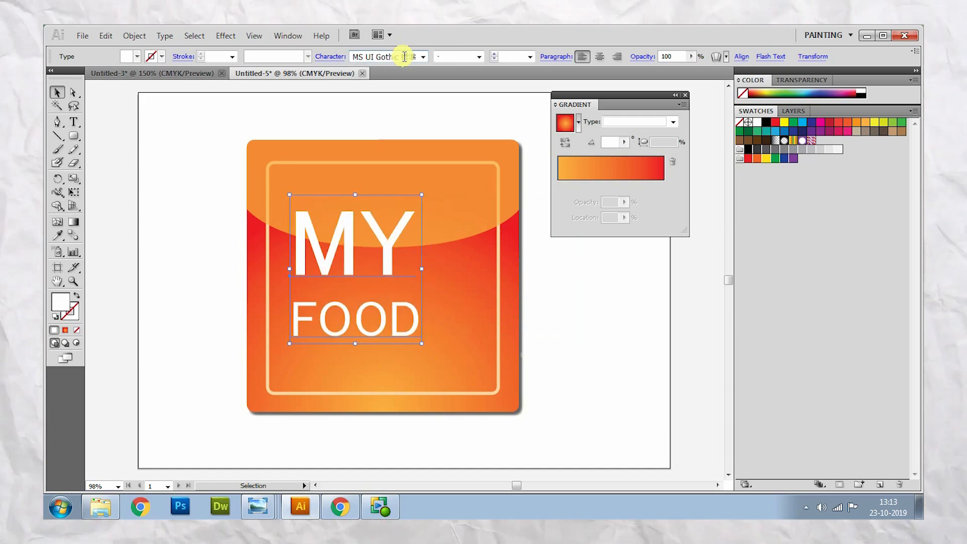
{"action": "key", "text": "Down"}
{"action": "key", "text": "Down"}
{"action": "key", "text": "Down"}
{"action": "key", "text": "Down"}
{"action": "key", "text": "Down"}
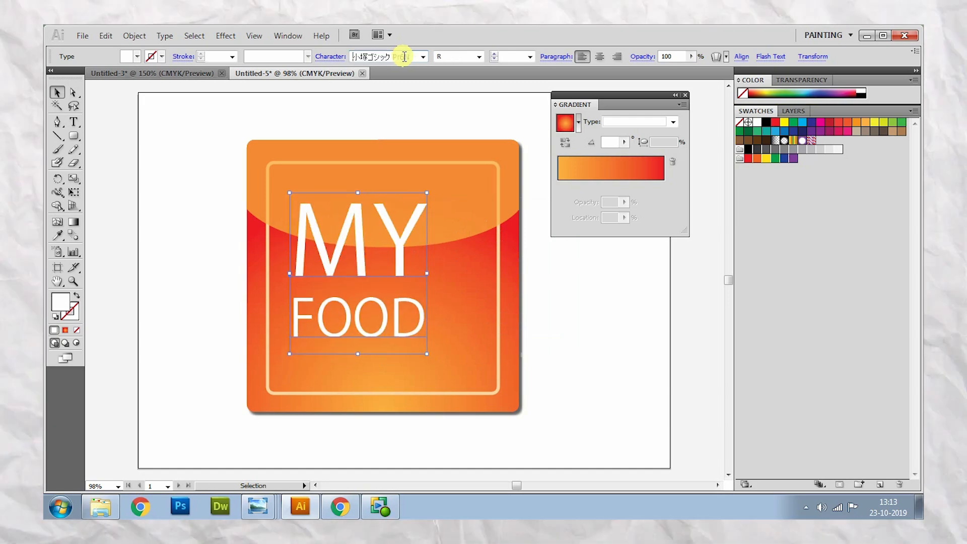
{"action": "key", "text": "Down"}
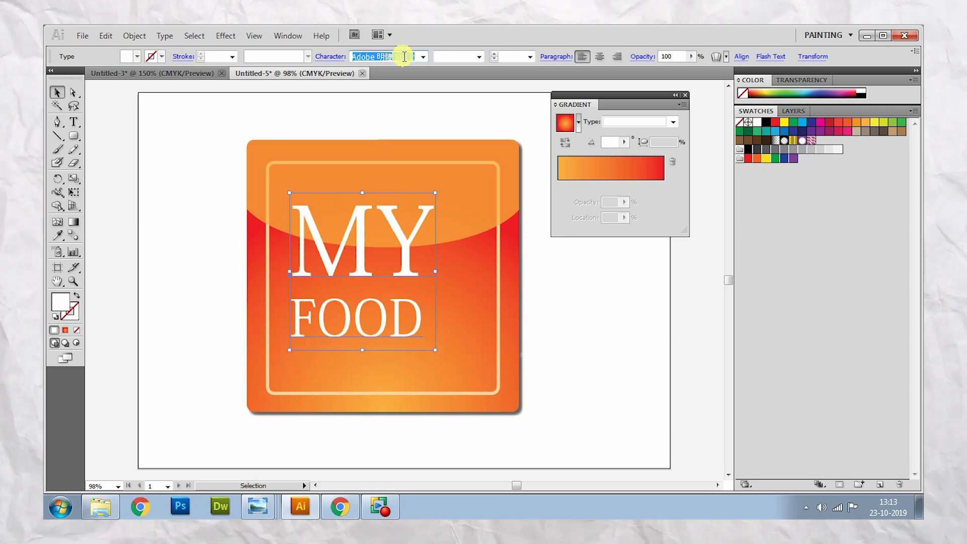
{"action": "key", "text": "Down"}
{"action": "key", "text": "Down"}
{"action": "key", "text": "Down"}
{"action": "key", "text": "Down"}
{"action": "key", "text": "Down"}
{"action": "key", "text": "Down"}
{"action": "key", "text": "Down"}
{"action": "key", "text": "Down"}
{"action": "key", "text": "Down"}
{"action": "key", "text": "Down"}
{"action": "key", "text": "Down"}
{"action": "key", "text": "Down"}
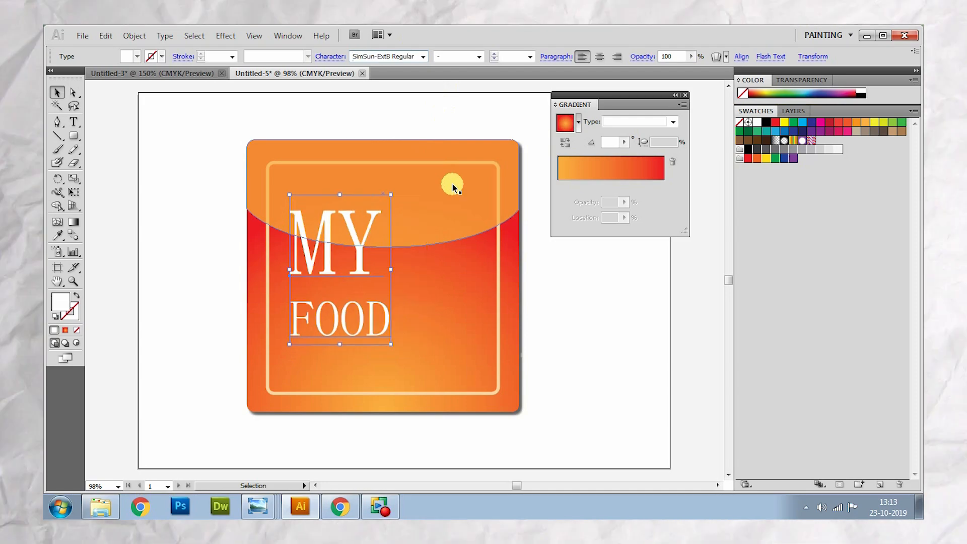
{"action": "key", "text": "Down"}
{"action": "left_click", "coordinate": [479, 57]}
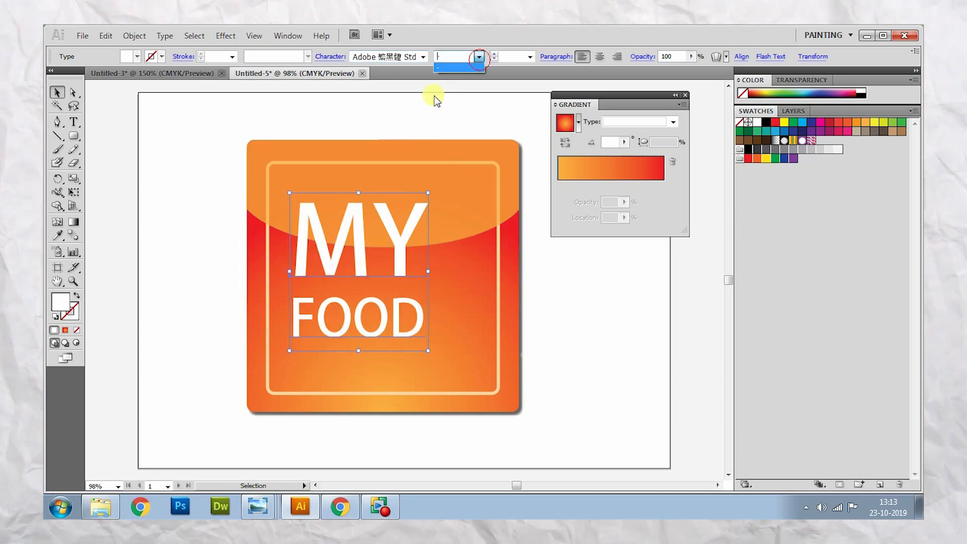
{"action": "left_click", "coordinate": [480, 59]}
- Set the MY FOOD text to the Agency FB font in the Bold style
{"action": "left_click", "coordinate": [423, 57]}
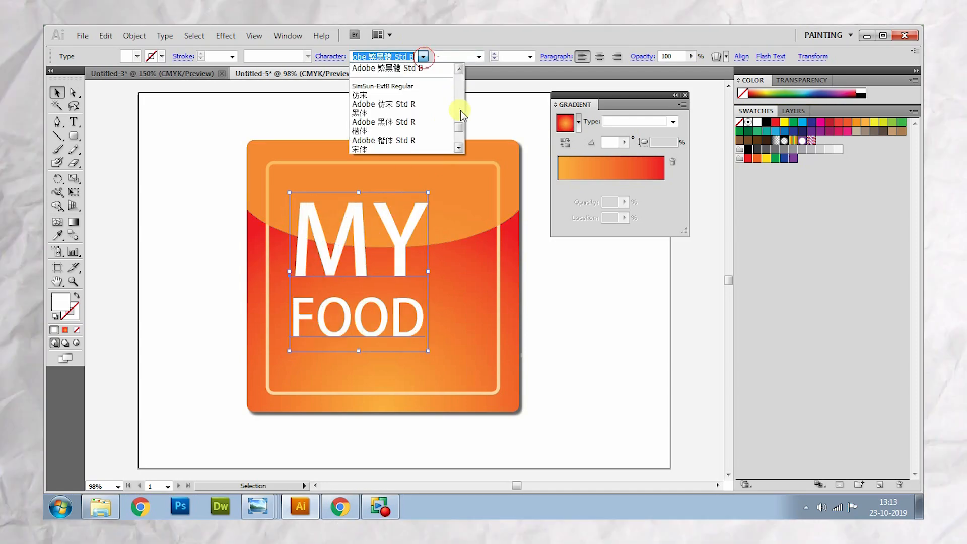
{"action": "left_click_drag", "start_coordinate": [460, 123], "coordinate": [457, 69]}
{"action": "left_click", "coordinate": [390, 68]}
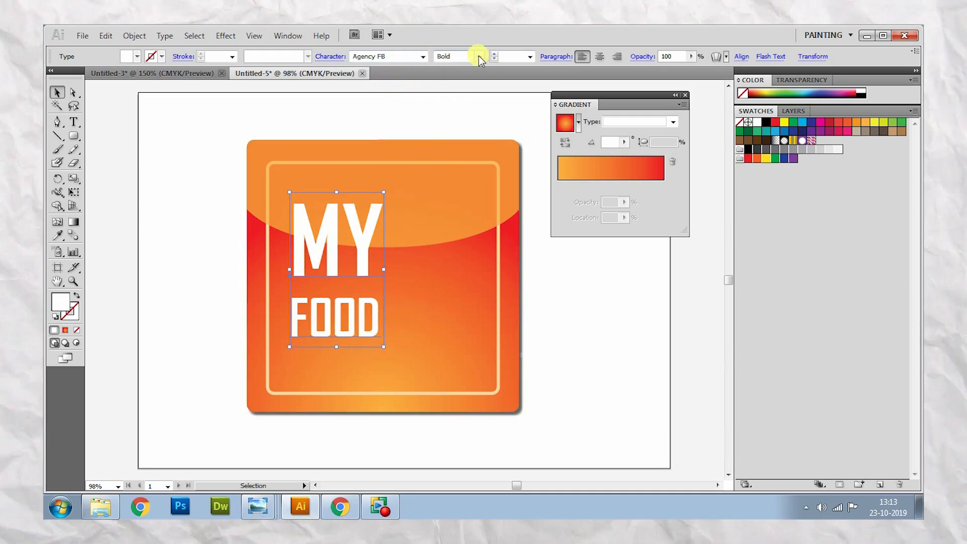
{"action": "left_click", "coordinate": [479, 56]}
{"action": "left_click", "coordinate": [461, 76]}
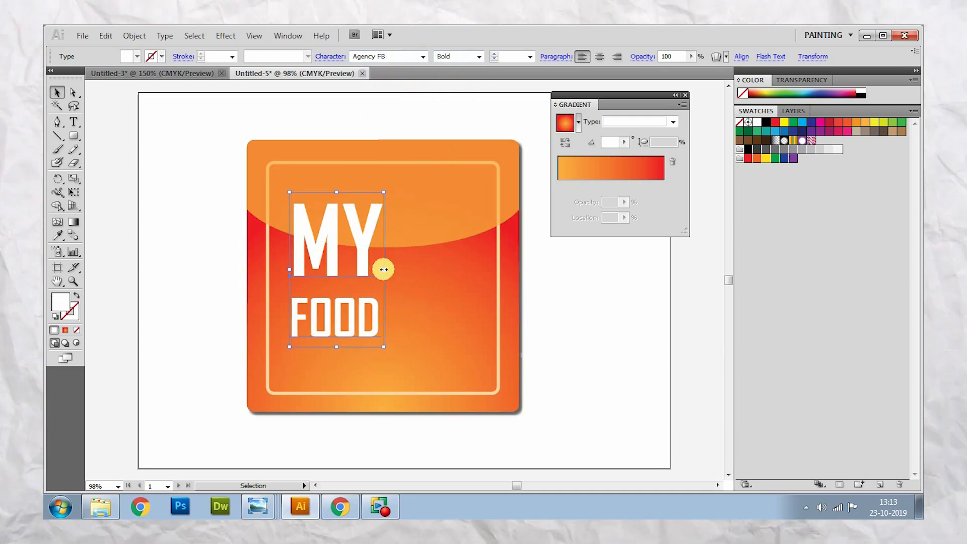
- Stretch the MY FOOD text wider to nearly fill the inner outline and nudge it slightly right and up
{"action": "left_click_drag", "start_coordinate": [384, 270], "coordinate": [464, 281]}
{"action": "key", "text": "Right"}
{"action": "key", "text": "Right"}
{"action": "key", "text": "Right"}
{"action": "key", "text": "Right"}
{"action": "key", "text": "Right"}
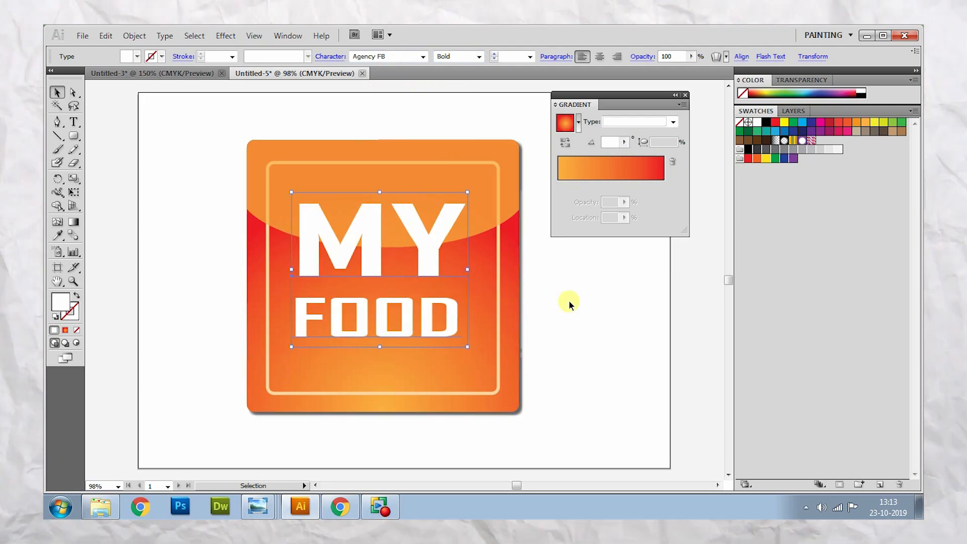
{"action": "key", "text": "Up"}
{"action": "key", "text": "Up"}
{"action": "key", "text": "Up"}
{"action": "key", "text": "Up"}
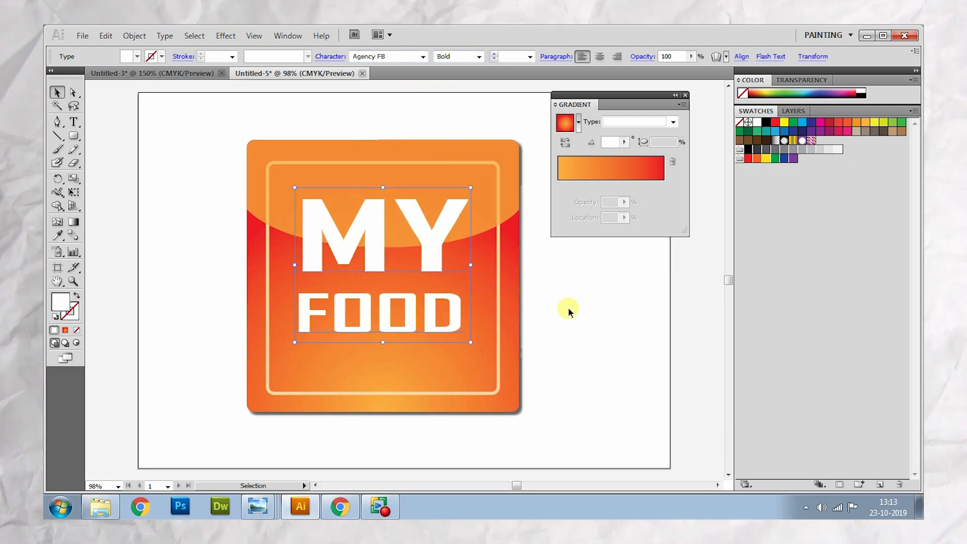
{"action": "left_click", "coordinate": [571, 313]}
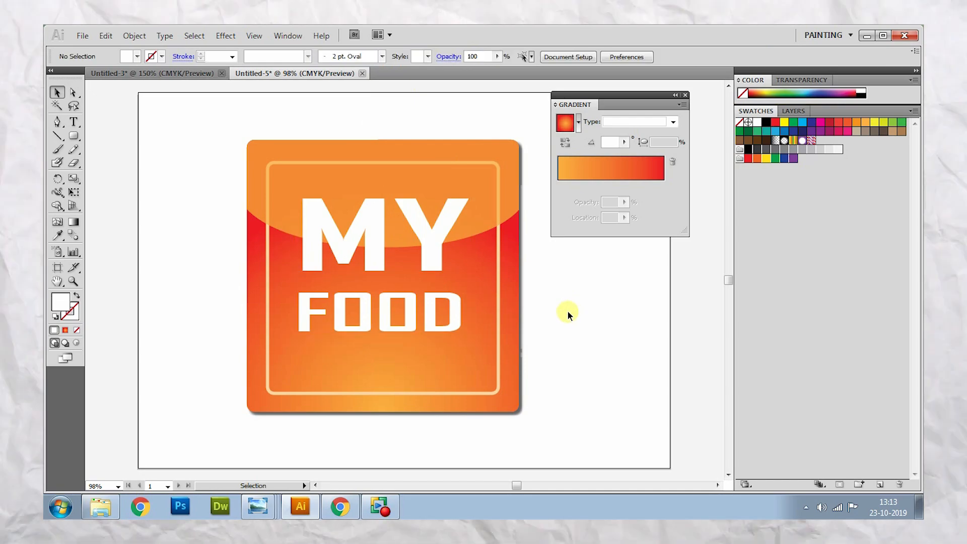
- Shift the MY FOOD text slightly down, change its font to Arial Rounded MT Bold and narrow it to fit inside the inner outline
{"action": "left_click_drag", "start_coordinate": [427, 241], "coordinate": [433, 256]}
{"action": "left_click", "coordinate": [423, 57]}
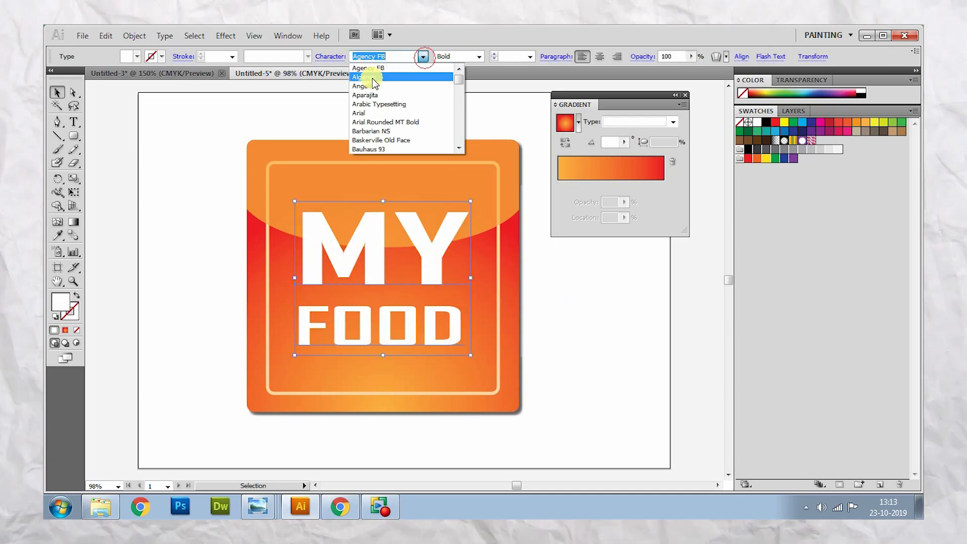
{"action": "left_click", "coordinate": [369, 78]}
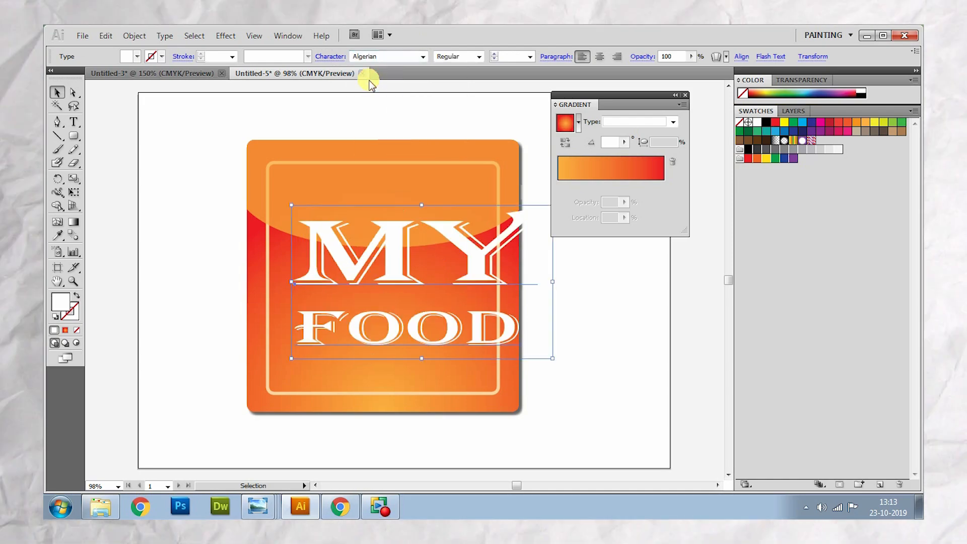
{"action": "left_click", "coordinate": [374, 54]}
{"action": "key", "text": "Down"}
{"action": "key", "text": "Down"}
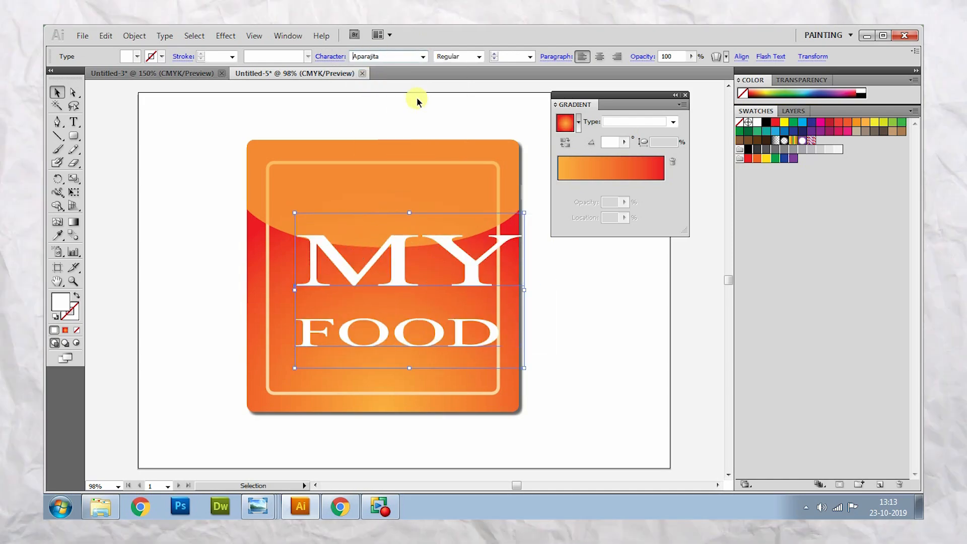
{"action": "key", "text": "Down"}
{"action": "key", "text": "Down"}
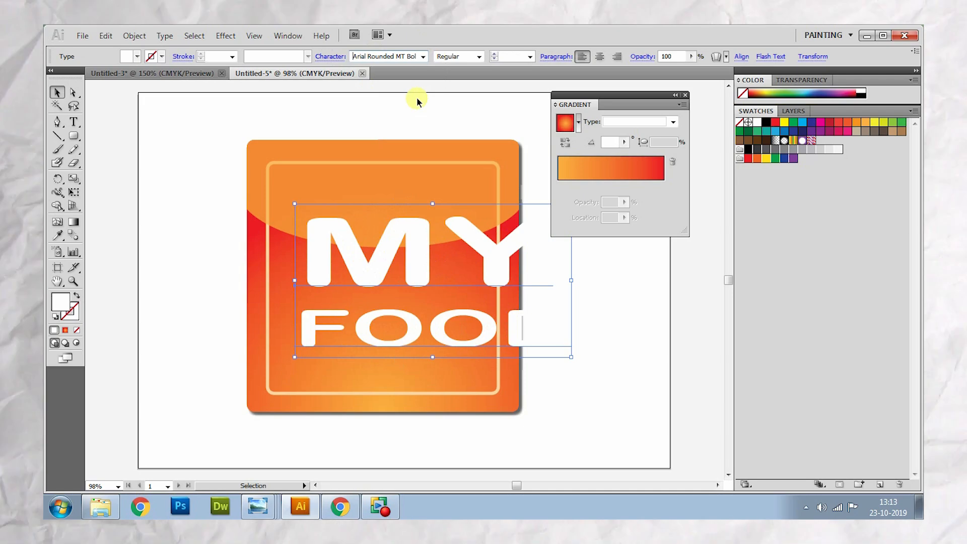
{"action": "left_click_drag", "start_coordinate": [570, 280], "coordinate": [481, 292]}
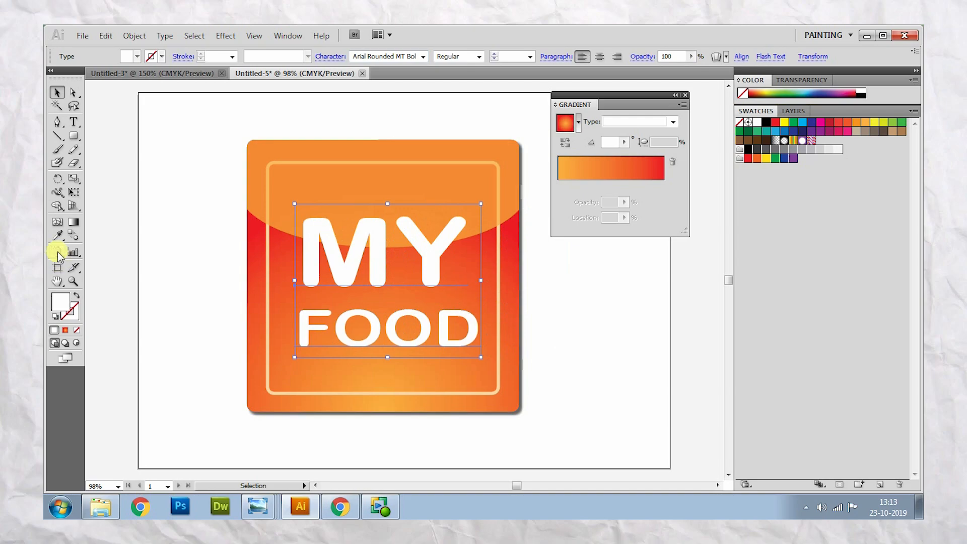
- Set the font size of the word MY to 160 pt
{"action": "left_click", "coordinate": [74, 122]}
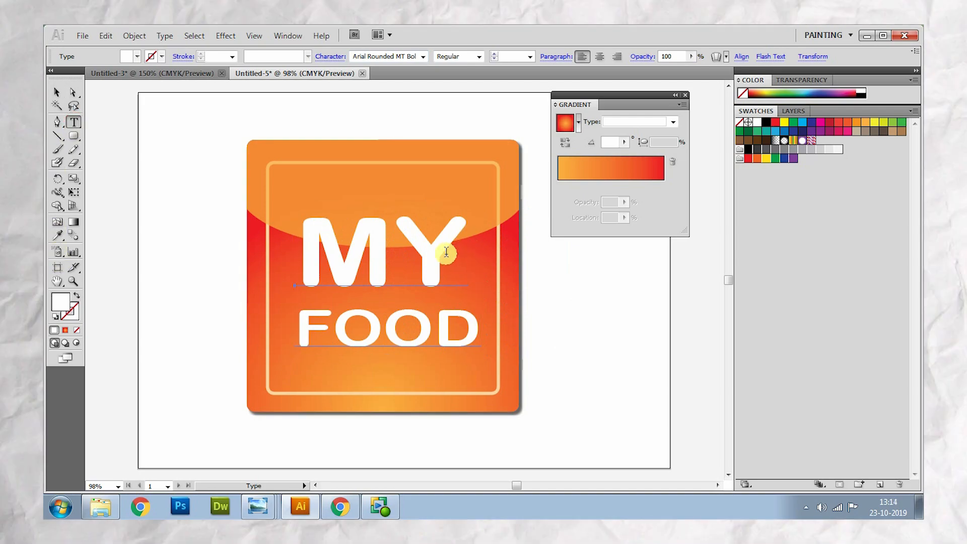
{"action": "left_click_drag", "start_coordinate": [448, 249], "coordinate": [306, 242]}
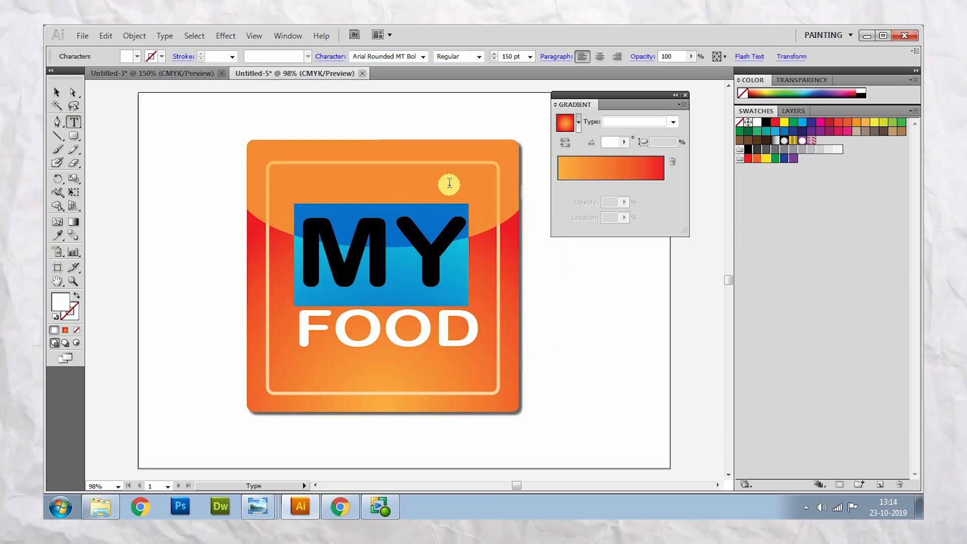
{"action": "left_click", "coordinate": [519, 58]}
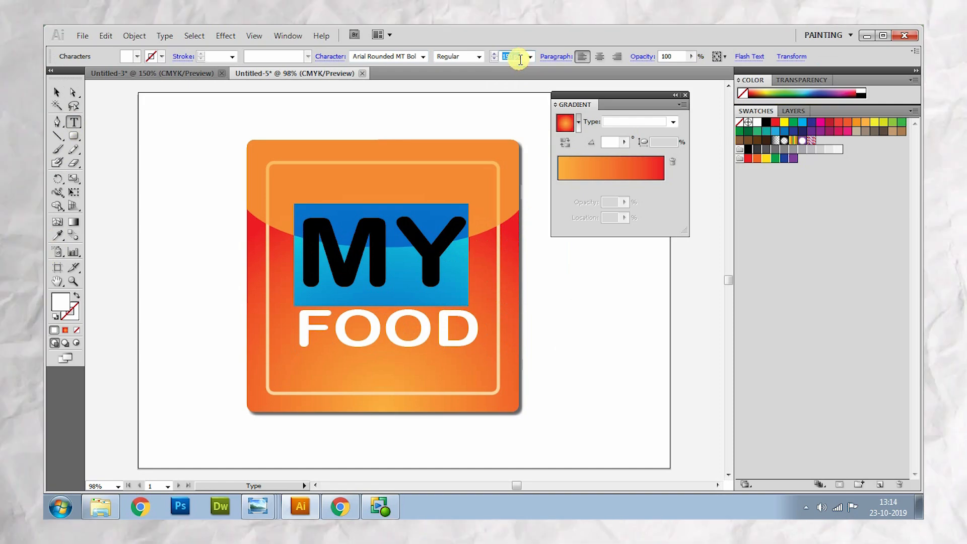
{"action": "type", "text": "160"}
{"action": "key", "text": "Return"}
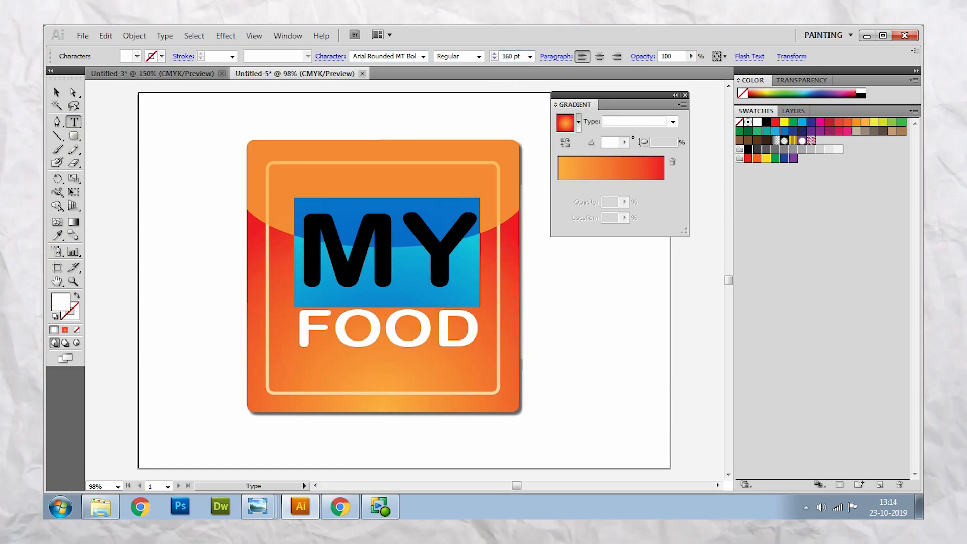
- Narrow the whole MY FOOD text slightly and move it up and left to centre it on the icon
{"action": "left_click", "coordinate": [56, 93]}
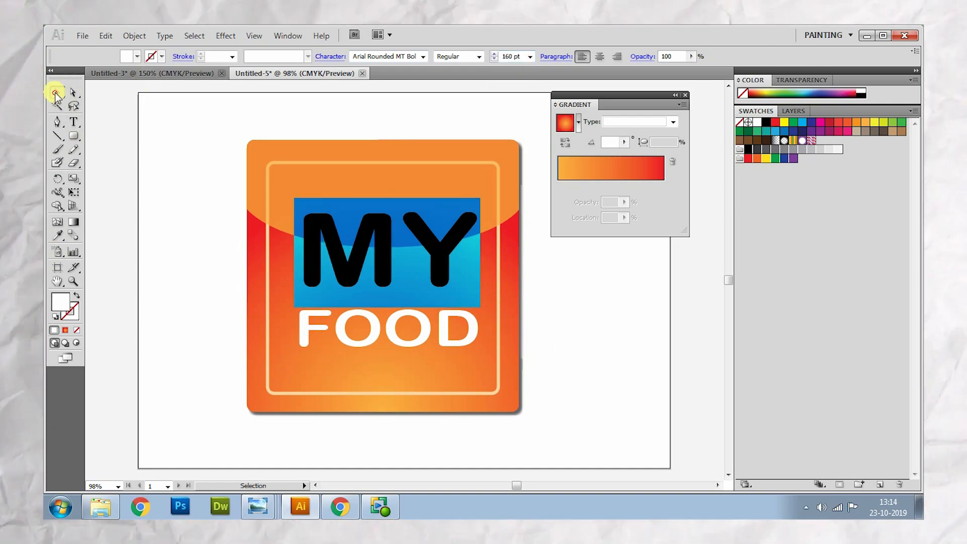
{"action": "left_click_drag", "start_coordinate": [482, 278], "coordinate": [468, 278]}
{"action": "left_click", "coordinate": [564, 326]}
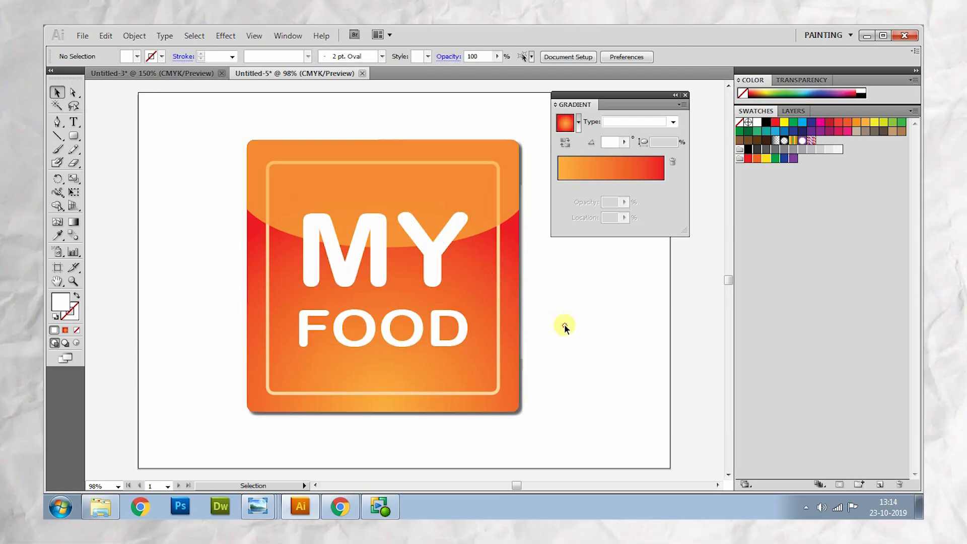
{"action": "left_click_drag", "start_coordinate": [430, 265], "coordinate": [431, 260]}
{"action": "left_click", "coordinate": [584, 327]}
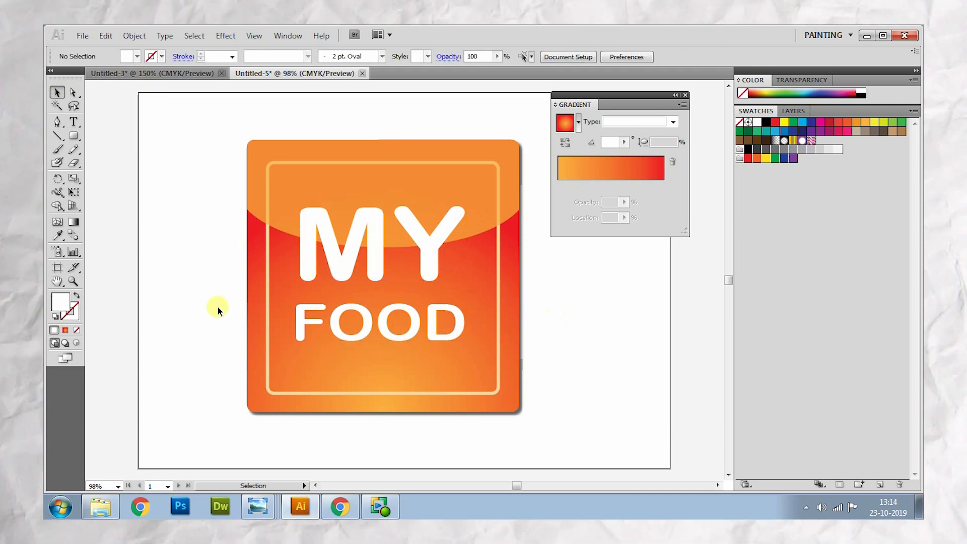
- View the whole orange icon at 50% and compare it with the blue MY FOOD icon in Untitled-3
{"action": "left_click", "coordinate": [75, 281]}
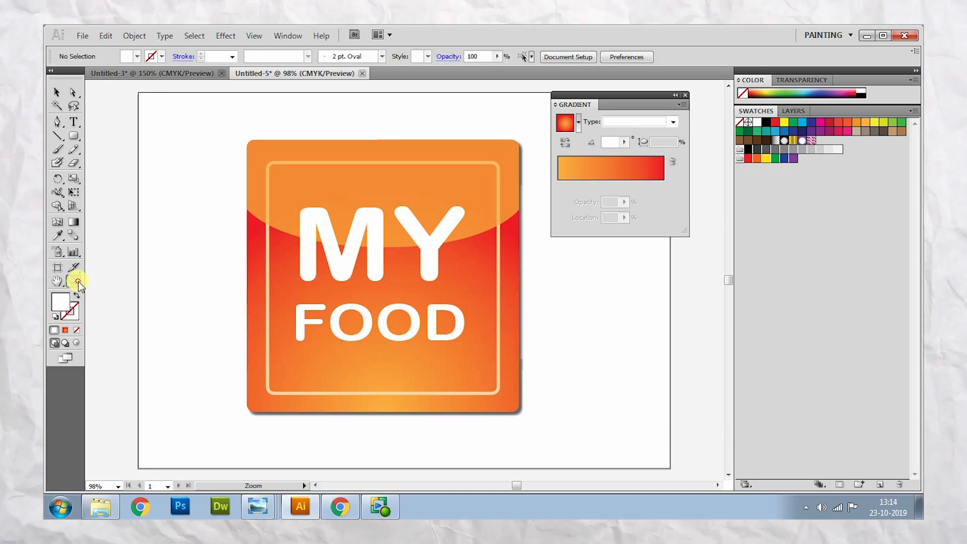
{"action": "left_click", "coordinate": [386, 300], "text": "alt"}
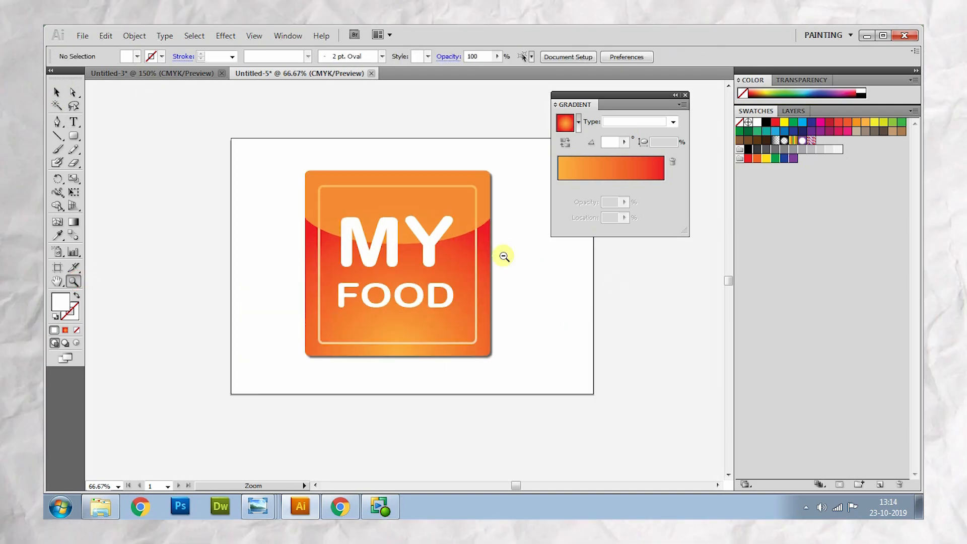
{"action": "left_click", "coordinate": [503, 255], "text": "alt"}
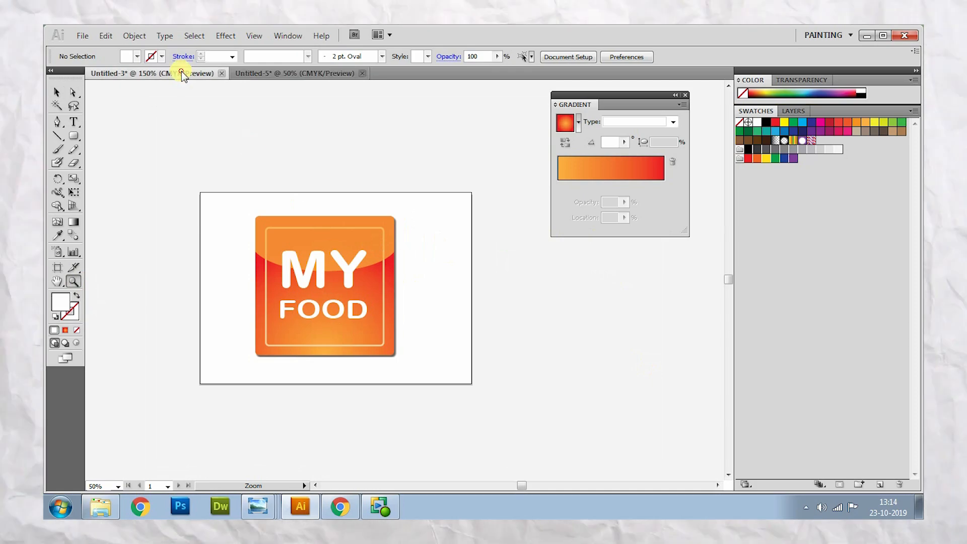
{"action": "left_click", "coordinate": [182, 71]}
{"action": "left_click", "coordinate": [322, 76]}
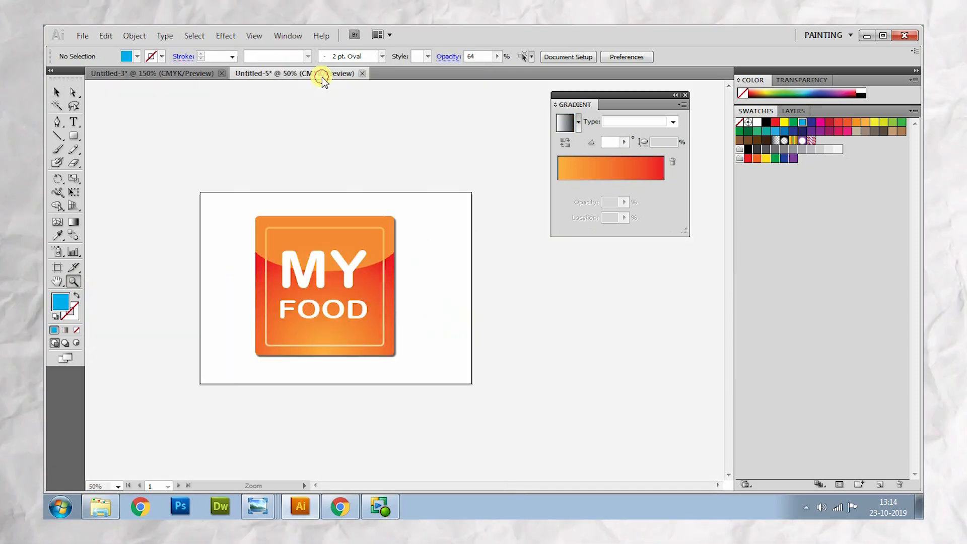
{"action": "left_click", "coordinate": [170, 70]}
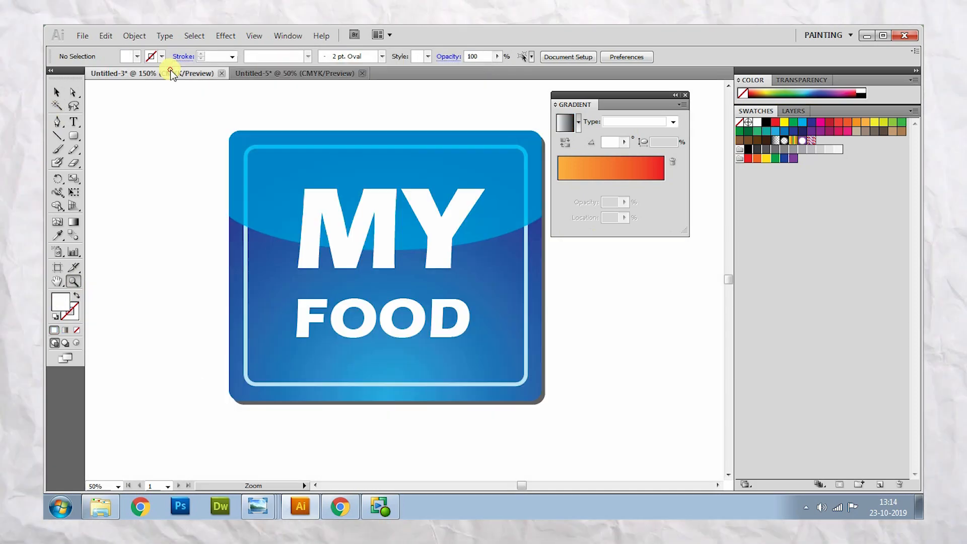
{"action": "left_click", "coordinate": [293, 72]}
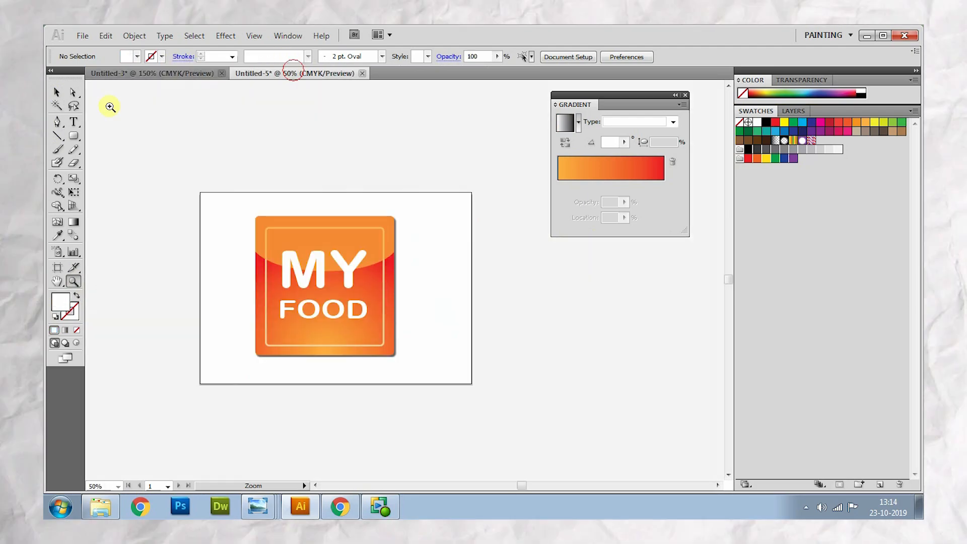
- Widen the MY FOOD text slightly toward the inner outline's right side
{"action": "left_click", "coordinate": [57, 92]}
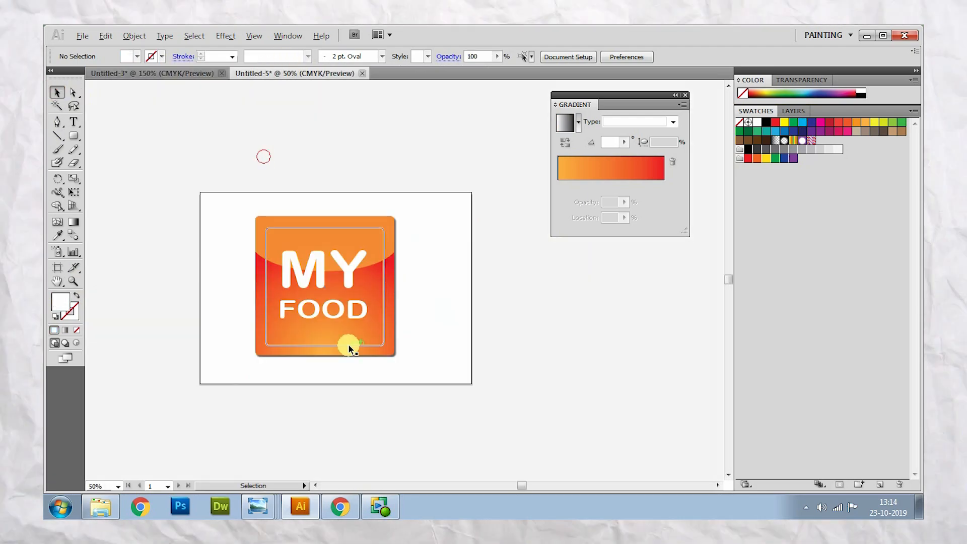
{"action": "left_click", "coordinate": [368, 283]}
{"action": "left_click_drag", "start_coordinate": [368, 283], "coordinate": [373, 283]}
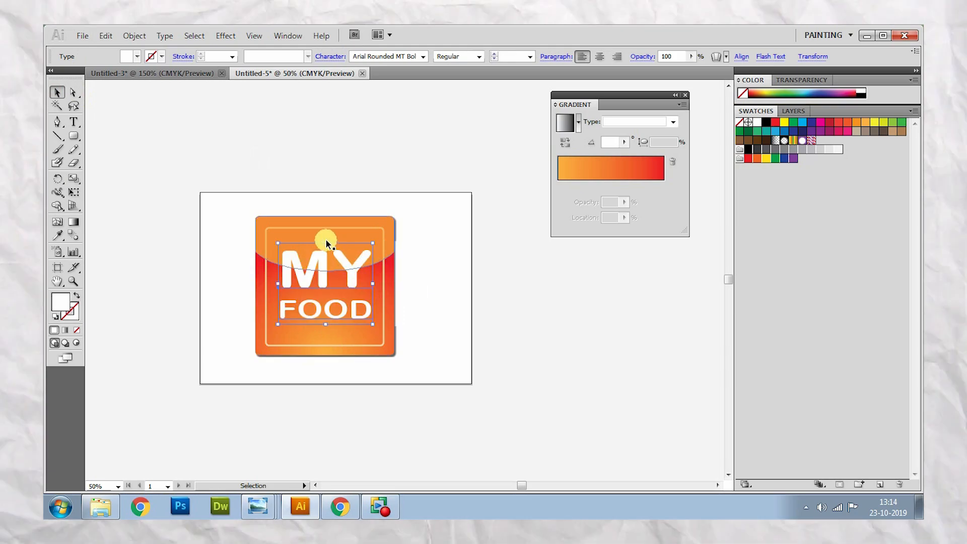
- Stretch all the icon's background shapes together, without the text, to about 163 mm wide
{"action": "left_click_drag", "start_coordinate": [377, 192], "coordinate": [431, 355]}
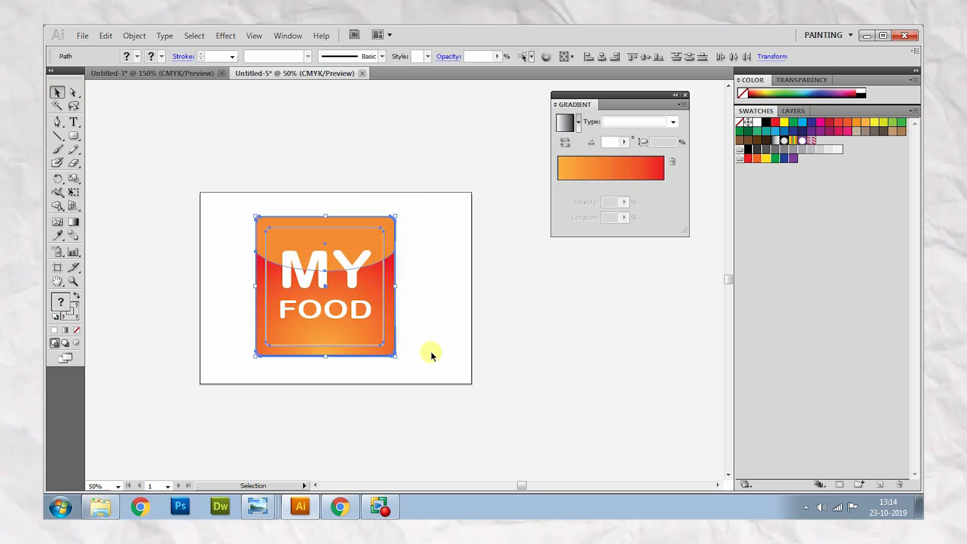
{"action": "left_click_drag", "start_coordinate": [395, 286], "coordinate": [404, 286]}
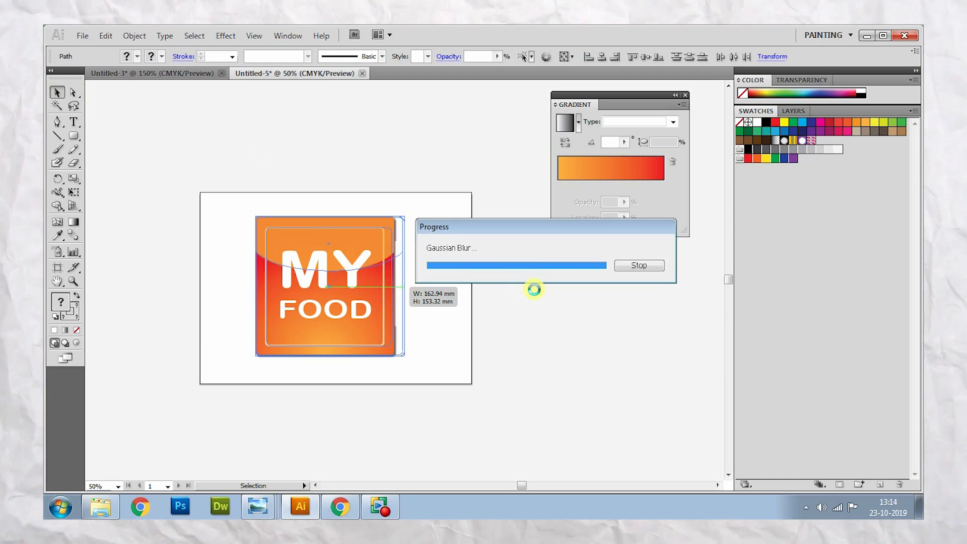
{"action": "left_click", "coordinate": [533, 291]}
- Enlarge the MY FOOD text slightly in width and height to suit the widened icon
{"action": "left_click", "coordinate": [348, 271]}
{"action": "left_click_drag", "start_coordinate": [373, 285], "coordinate": [375, 285]}
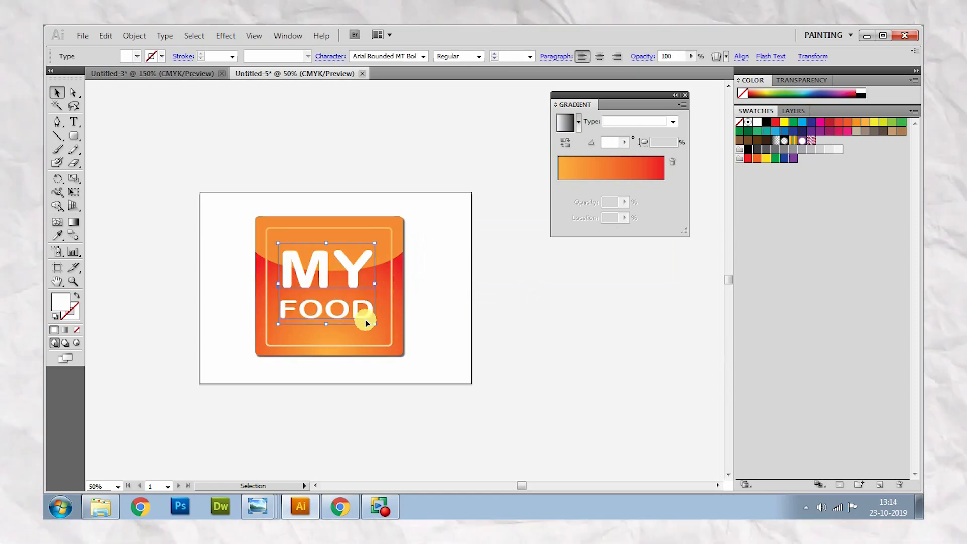
{"action": "left_click_drag", "start_coordinate": [328, 323], "coordinate": [327, 328]}
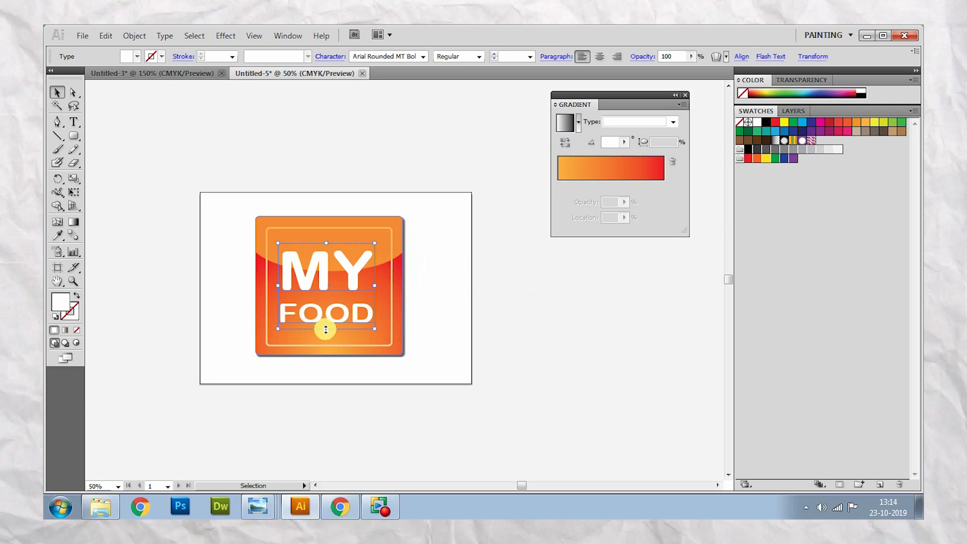
{"action": "left_click_drag", "start_coordinate": [374, 285], "coordinate": [380, 285]}
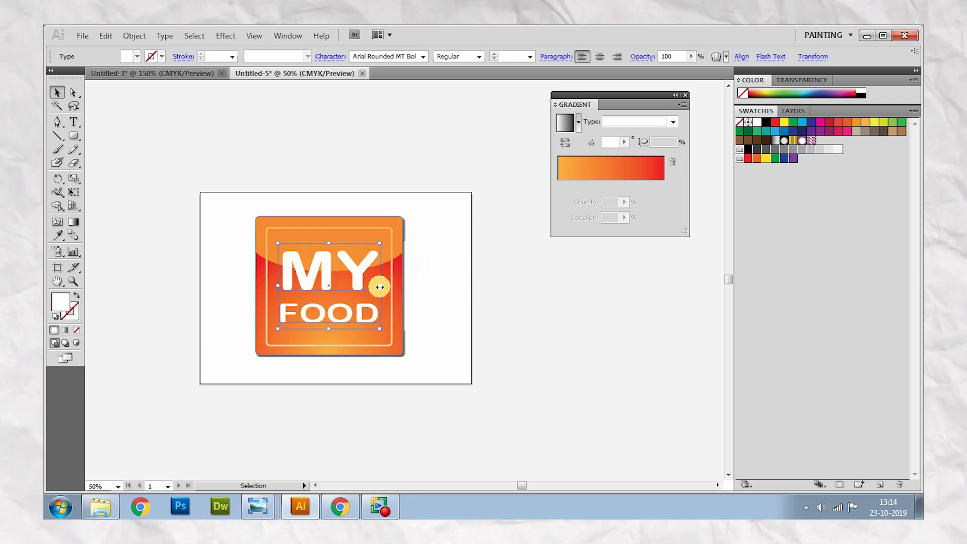
{"action": "left_click", "coordinate": [485, 320]}
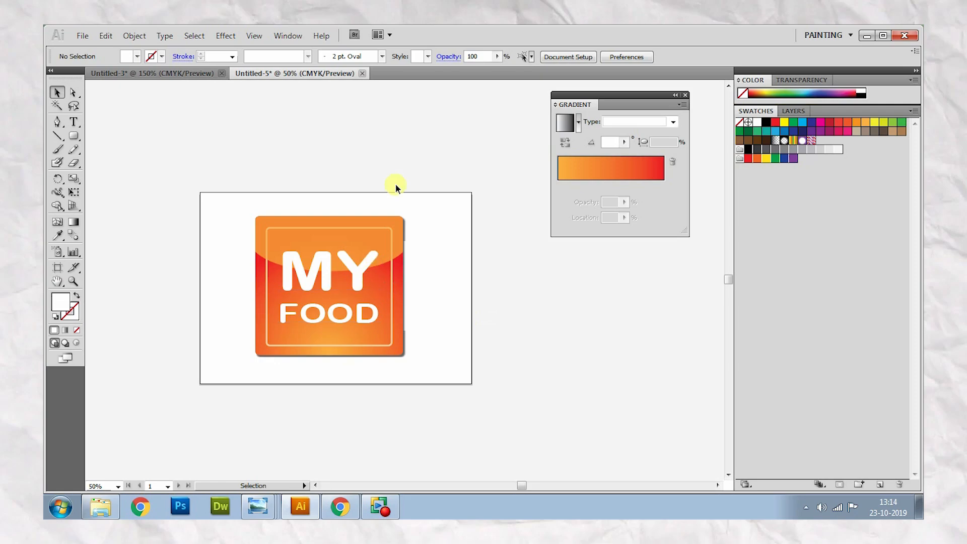
- Compare the resized orange icon and its grey shadow shape with the blue reference icon in Untitled-3
{"action": "left_click", "coordinate": [169, 74]}
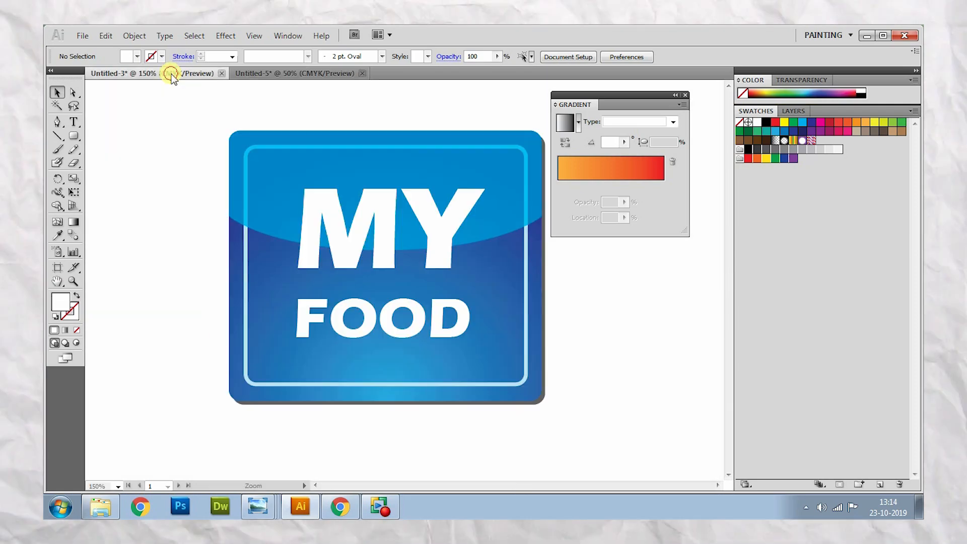
{"action": "left_click", "coordinate": [294, 73]}
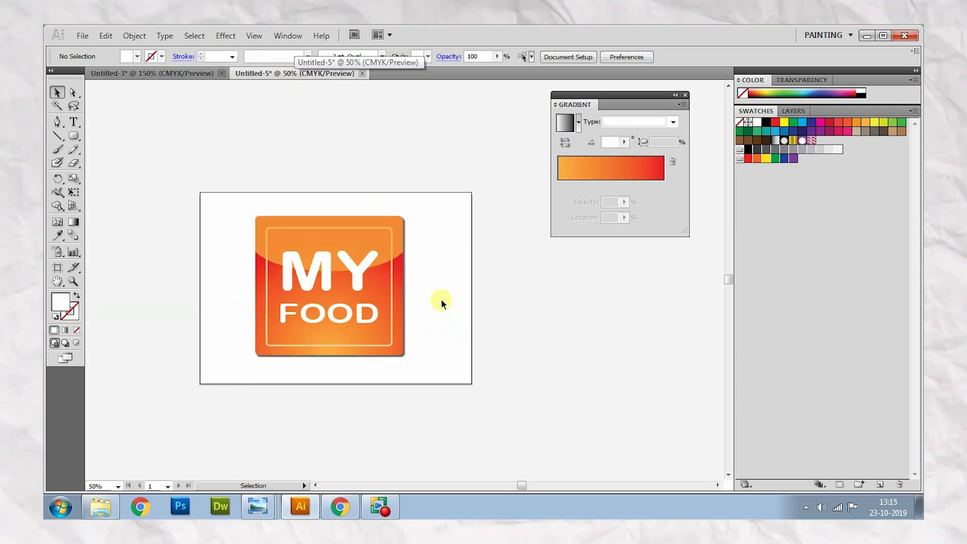
{"action": "left_click", "coordinate": [406, 339]}
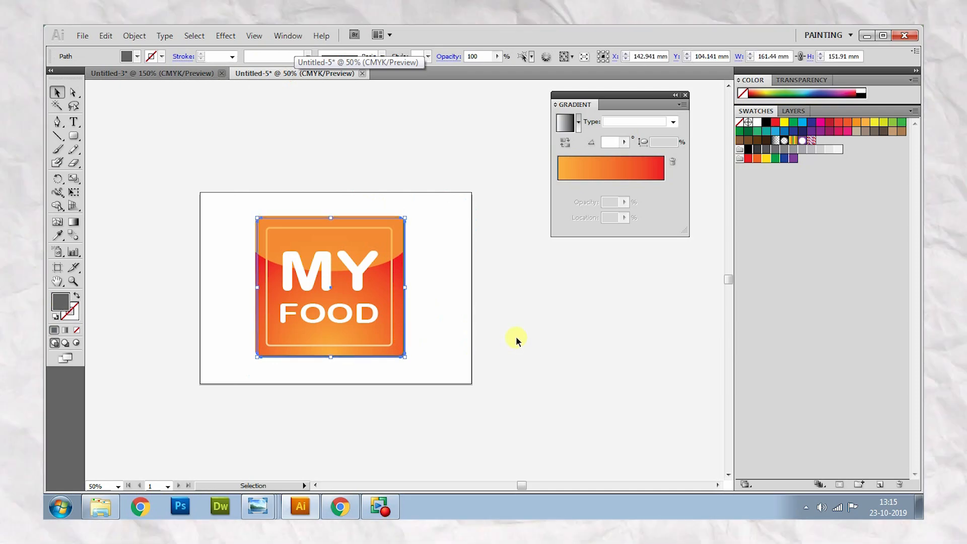
{"action": "left_click", "coordinate": [516, 341]}
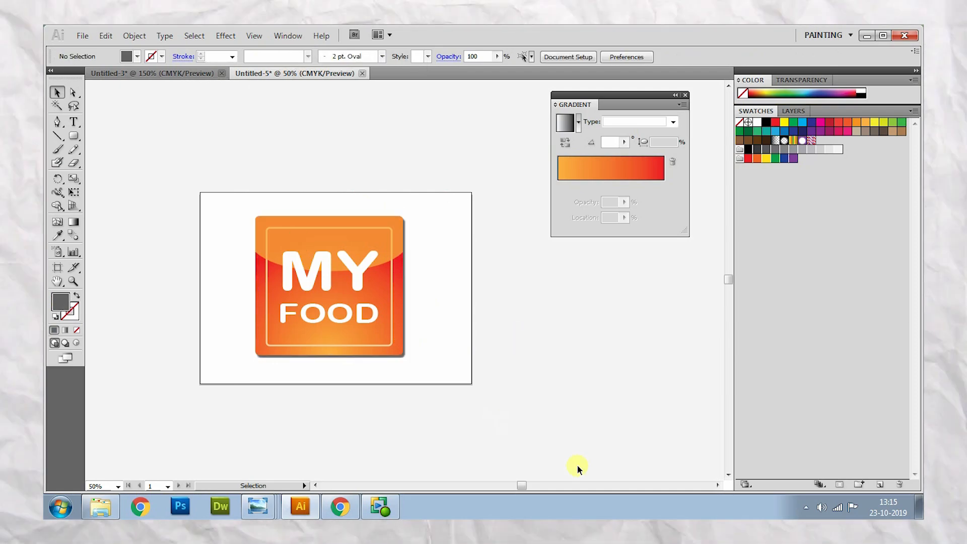
{"action": "left_click", "coordinate": [177, 73]}
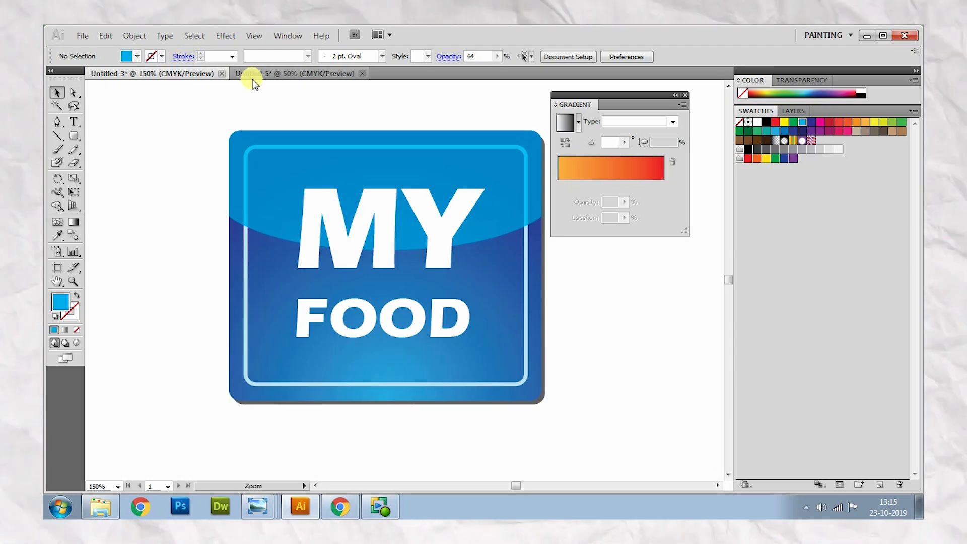
{"action": "left_click", "coordinate": [325, 76]}
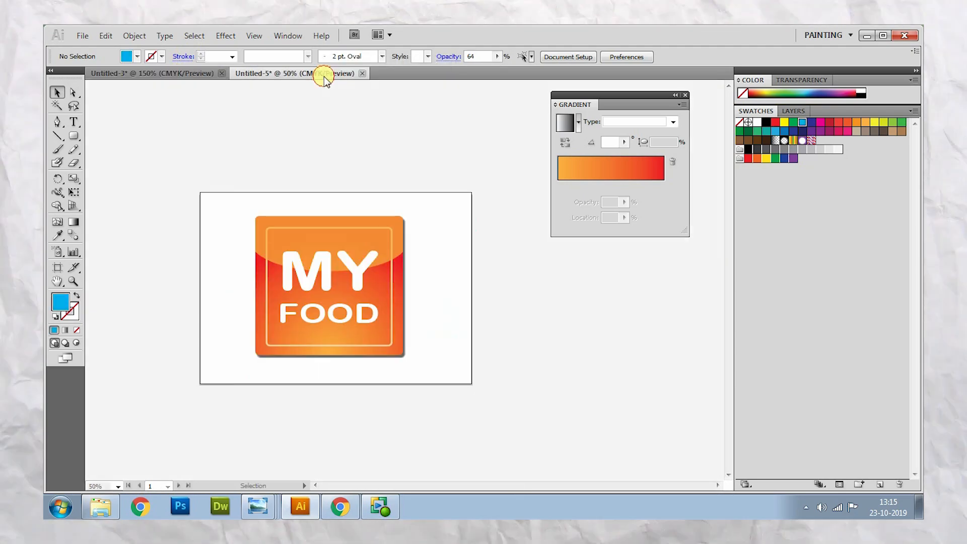
- Lower the opacity of the orange icon's upper glossy highlight shape to 55%
{"action": "left_click", "coordinate": [376, 238]}
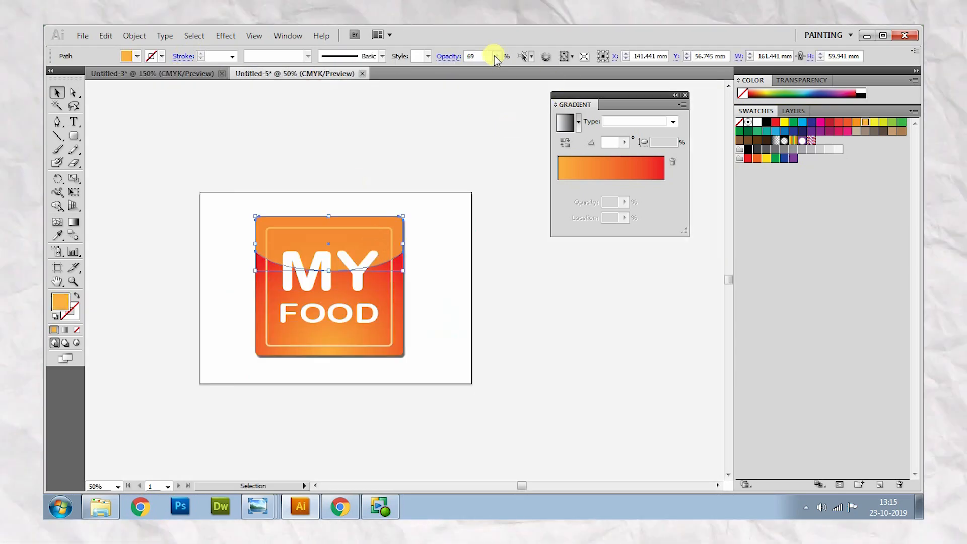
{"action": "left_click", "coordinate": [496, 56]}
{"action": "left_click_drag", "start_coordinate": [475, 69], "coordinate": [467, 68]}
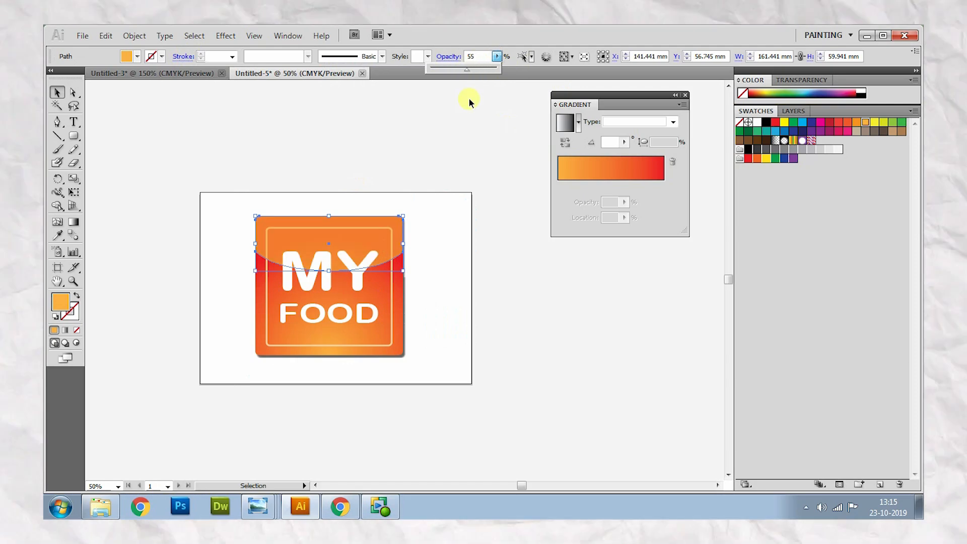
{"action": "left_click", "coordinate": [468, 138]}
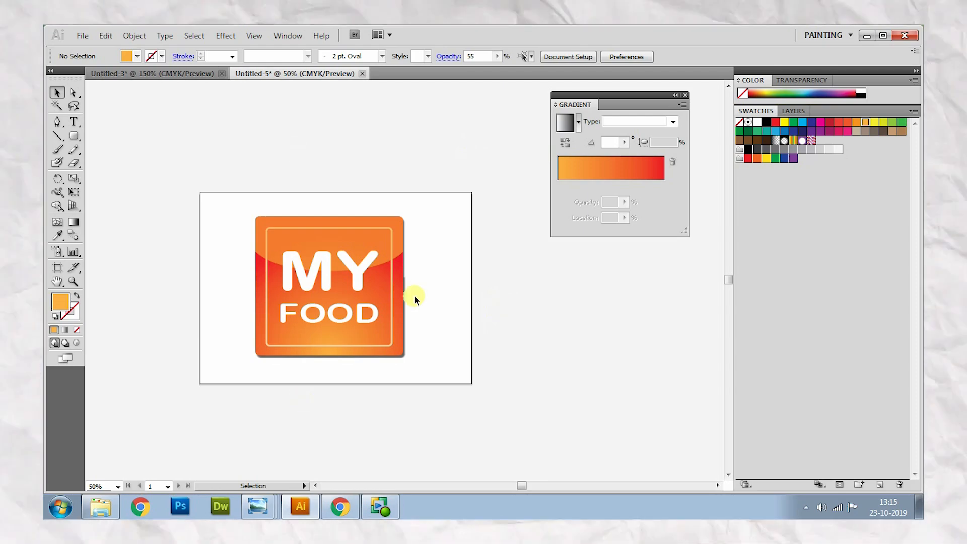
- Inspect the finished orange MY FOOD icon at several magnifications
{"action": "left_click", "coordinate": [74, 281]}
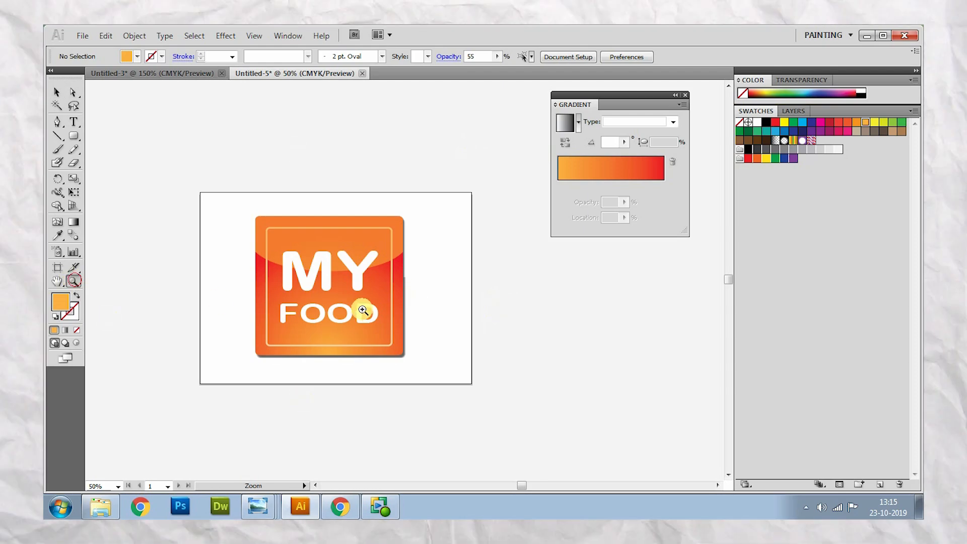
{"action": "left_click", "coordinate": [349, 300], "text": "alt"}
{"action": "left_click", "coordinate": [423, 277], "text": "alt"}
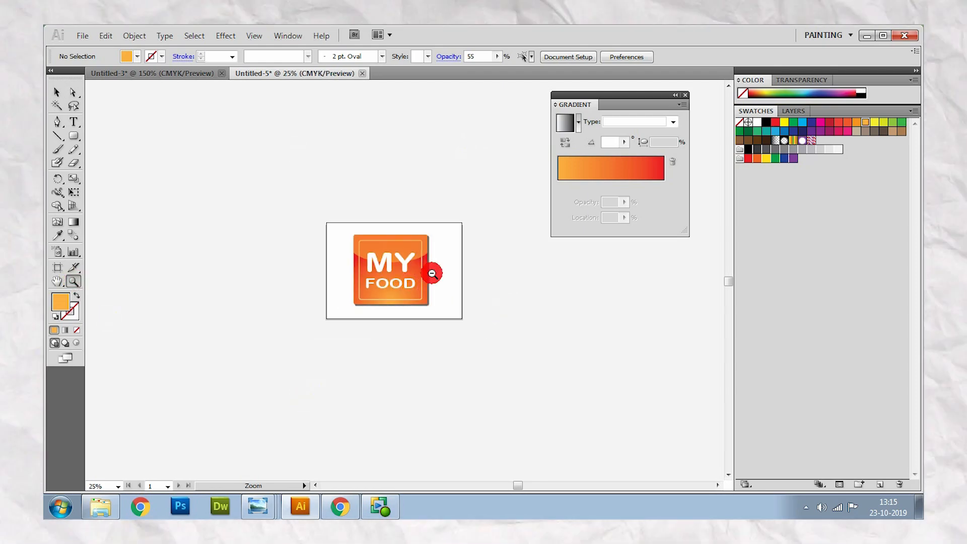
{"action": "left_click", "coordinate": [432, 272], "text": "alt"}
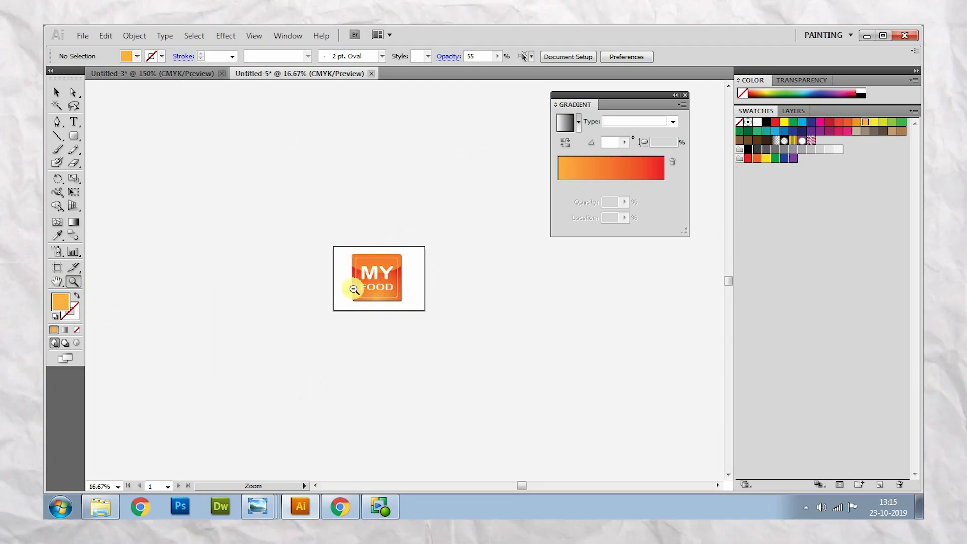
{"action": "left_click", "coordinate": [392, 273]}
{"action": "left_click", "coordinate": [392, 273]}
{"action": "left_click", "coordinate": [459, 300]}
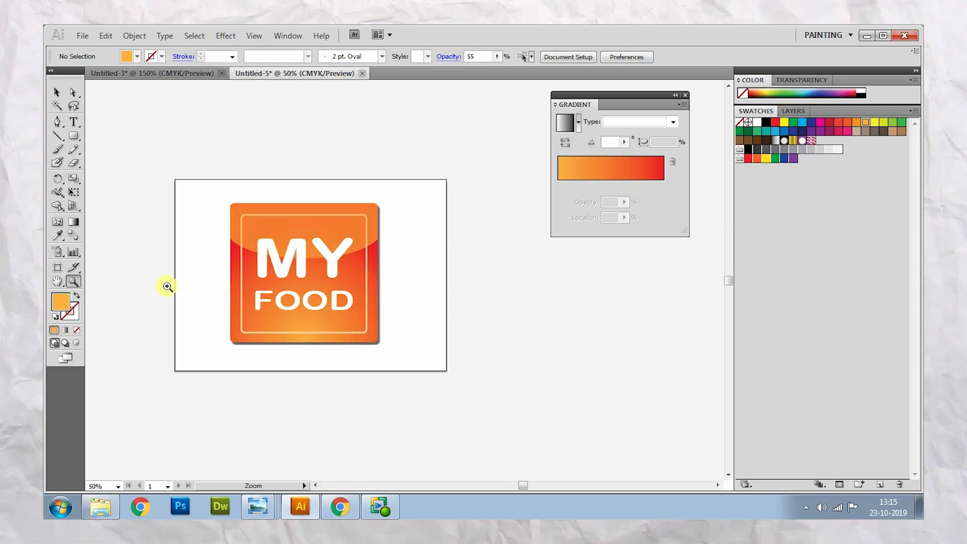
- Crop the artboard closely around the orange icon and its shadow, to about 166 by 157 mm
{"action": "left_click", "coordinate": [58, 271]}
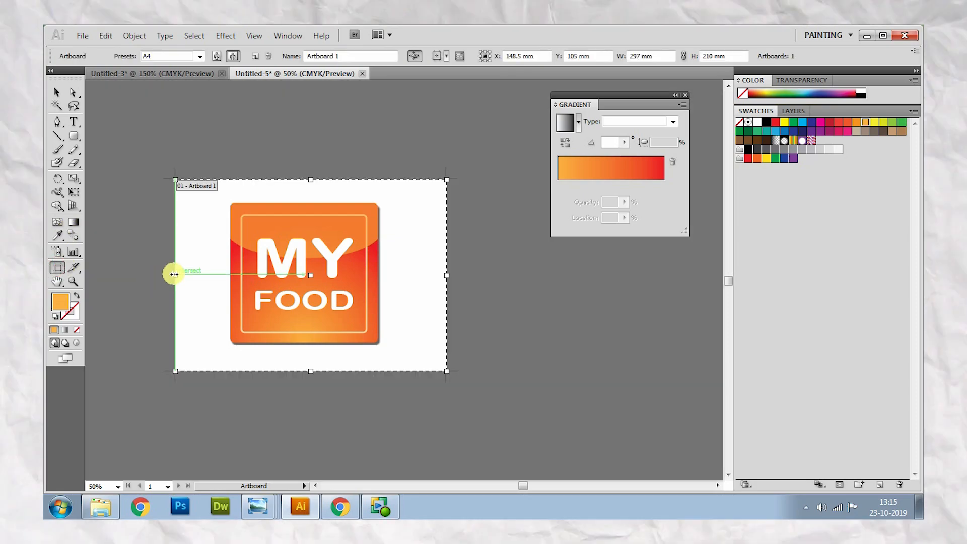
{"action": "left_click_drag", "start_coordinate": [175, 274], "coordinate": [231, 275]}
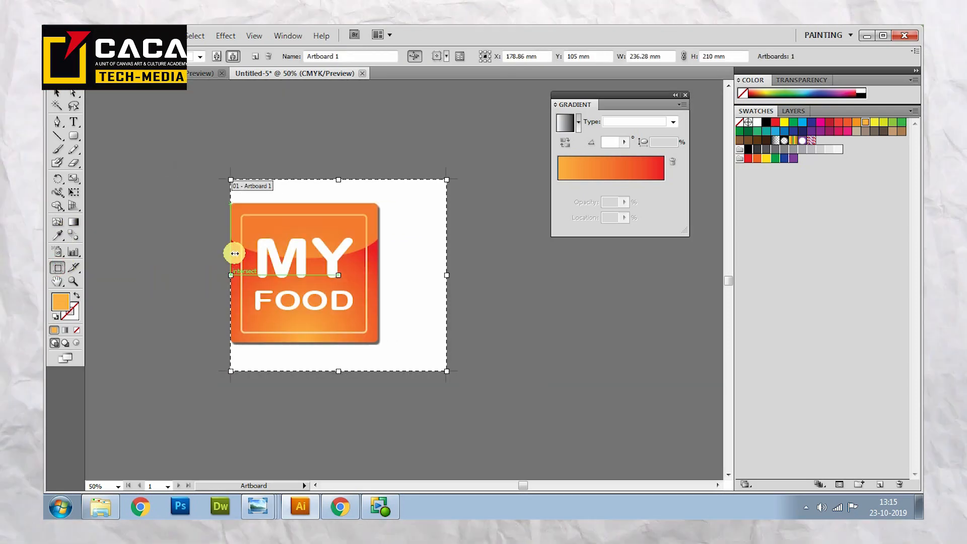
{"action": "left_click_drag", "start_coordinate": [338, 179], "coordinate": [339, 203]}
{"action": "left_click_drag", "start_coordinate": [446, 287], "coordinate": [380, 285]}
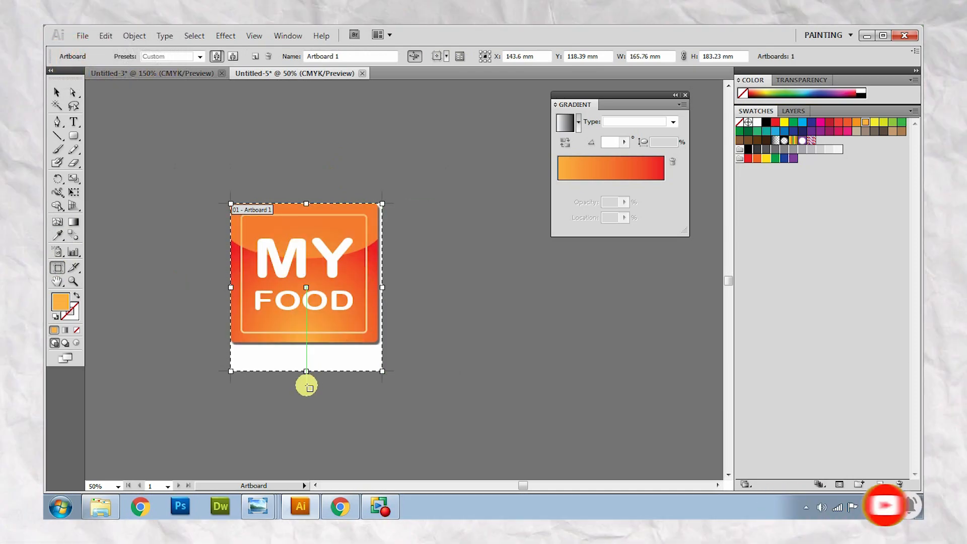
{"action": "left_click_drag", "start_coordinate": [304, 371], "coordinate": [305, 347]}
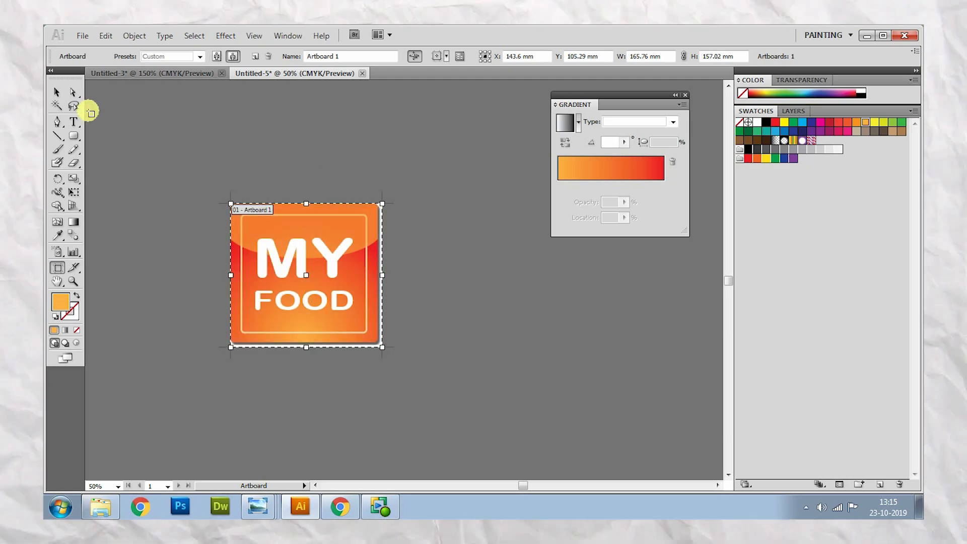
{"action": "left_click", "coordinate": [57, 92]}
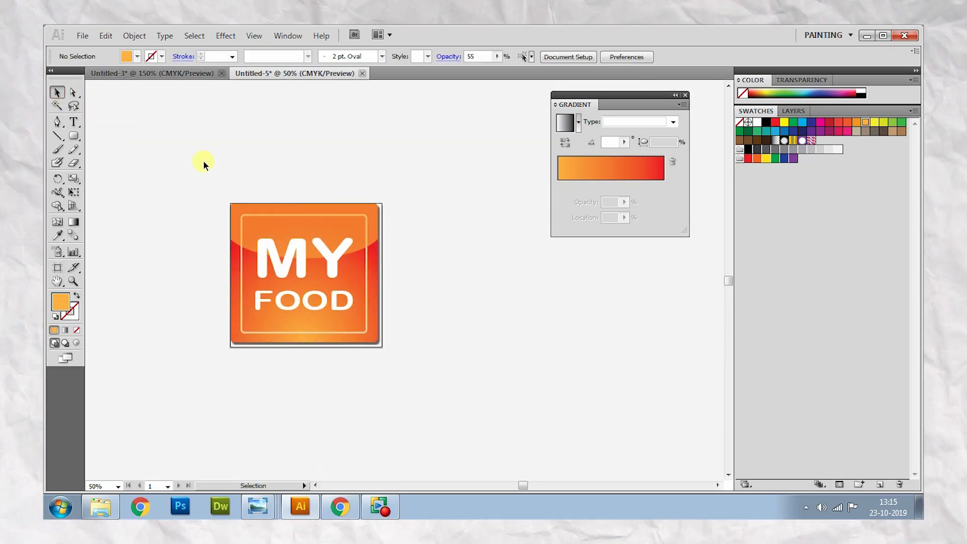
- Save the document in the AI folder as the Illustrator CS5 file "Glossy Square Logo_My Food"
{"action": "left_click", "coordinate": [82, 36]}
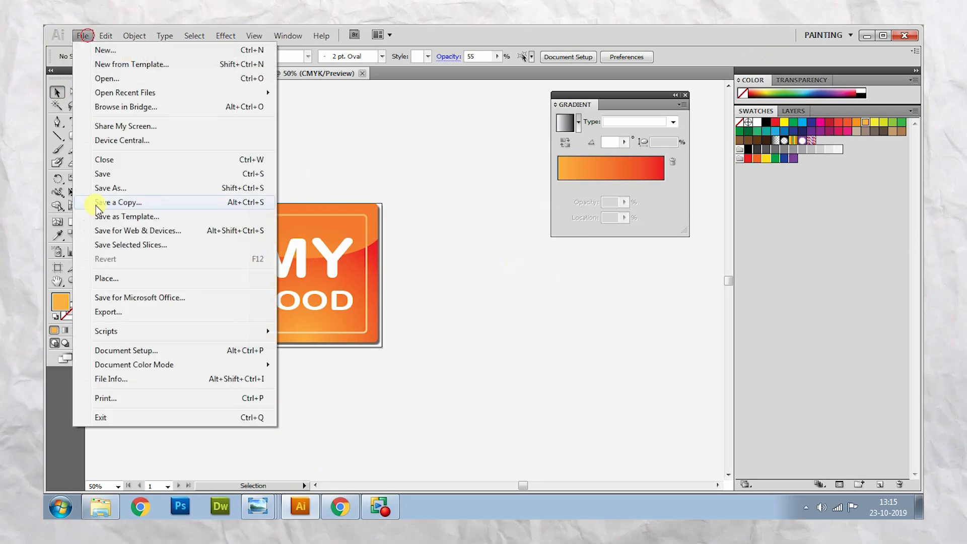
{"action": "left_click", "coordinate": [123, 189]}
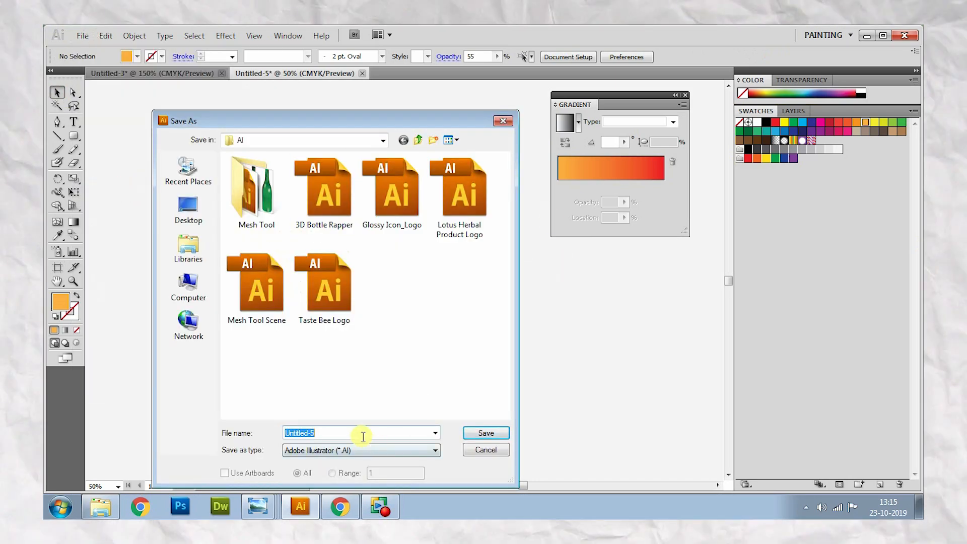
{"action": "left_click", "coordinate": [375, 432]}
{"action": "double_click", "coordinate": [375, 432]}
{"action": "type", "text": "G"}
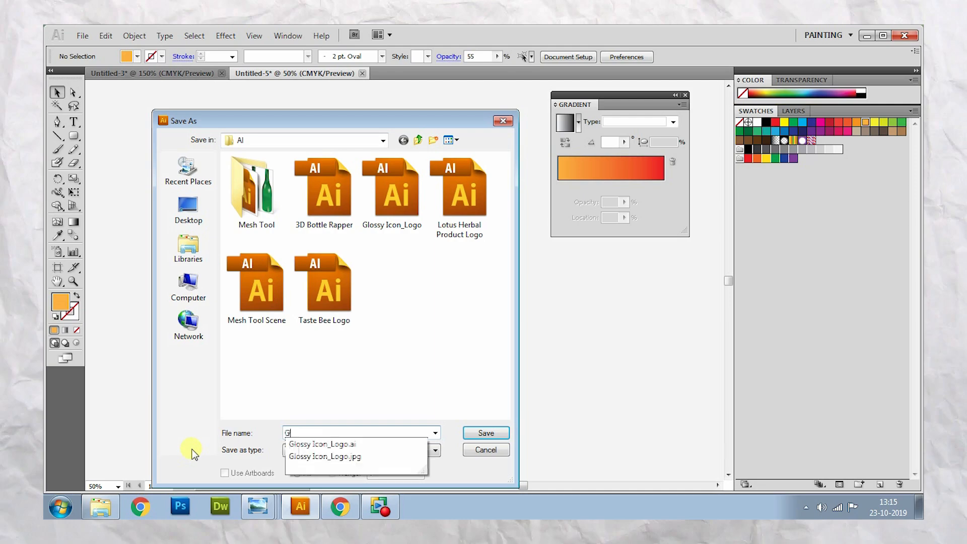
{"action": "type", "text": "loss"}
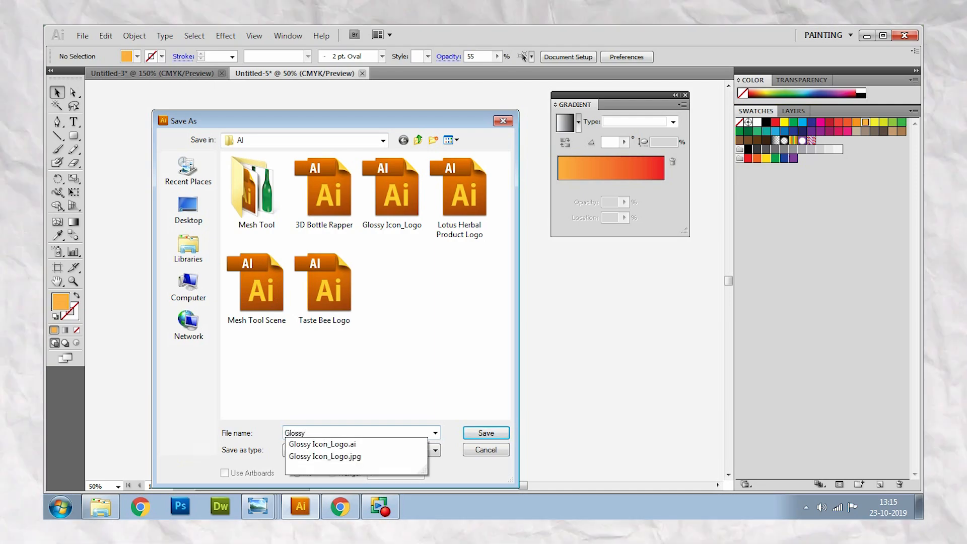
{"action": "type", "text": "y Suar"}
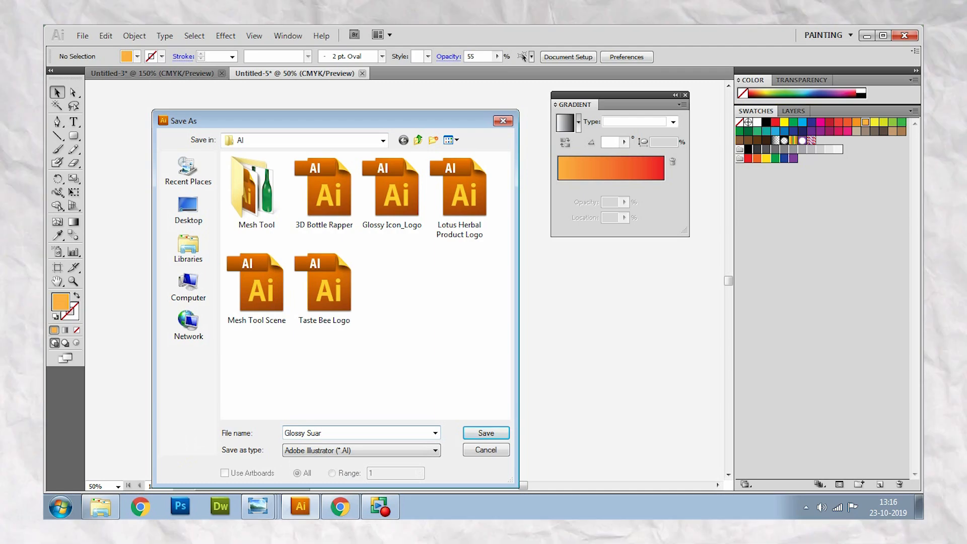
{"action": "key", "text": "BackSpace"}
{"action": "key", "text": "BackSpace"}
{"action": "key", "text": "BackSpace"}
{"action": "type", "text": "quare "}
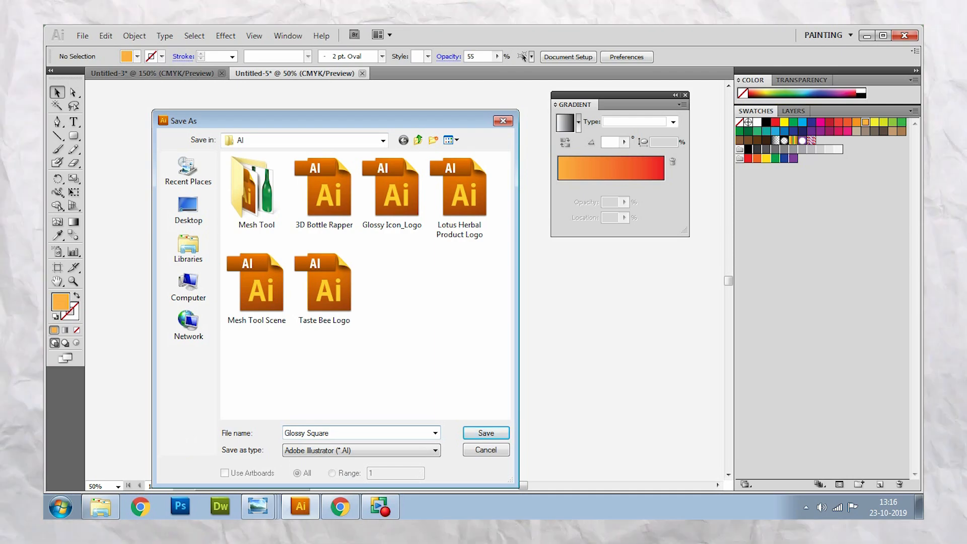
{"action": "type", "text": "Logo_"}
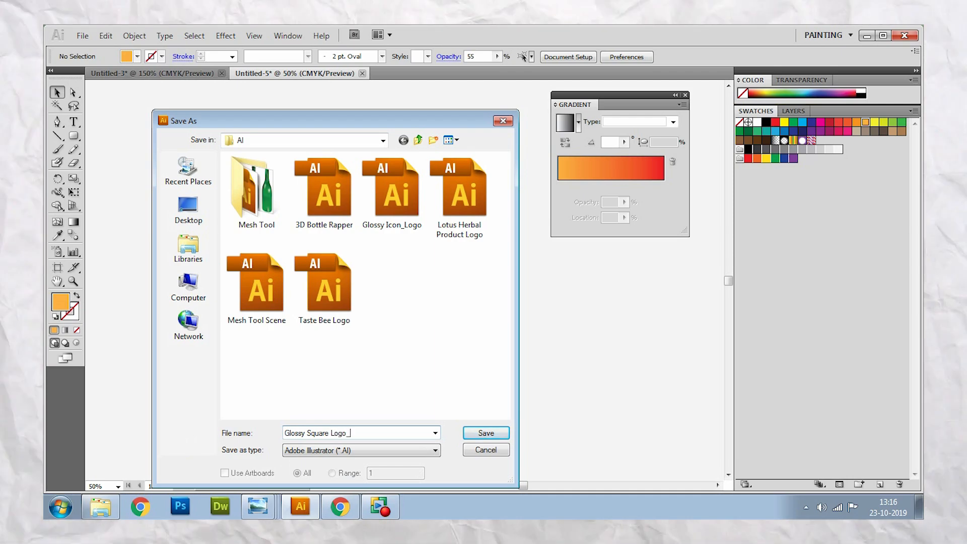
{"action": "type", "text": "My Food"}
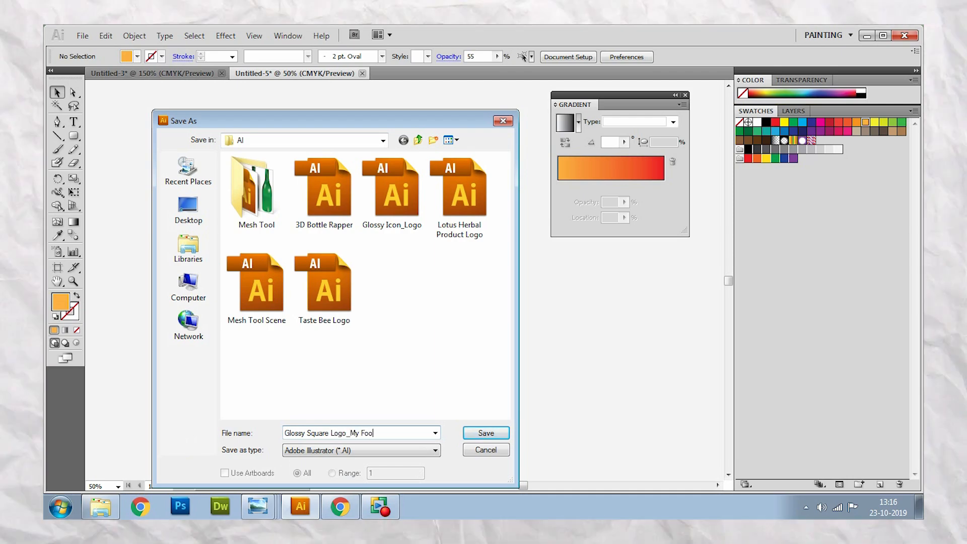
{"action": "left_click", "coordinate": [485, 432]}
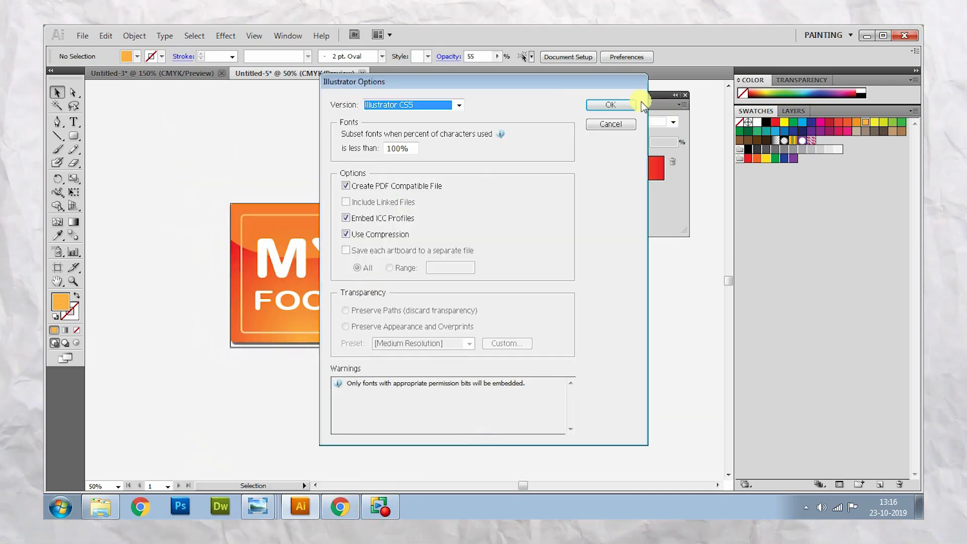
{"action": "left_click", "coordinate": [624, 104]}
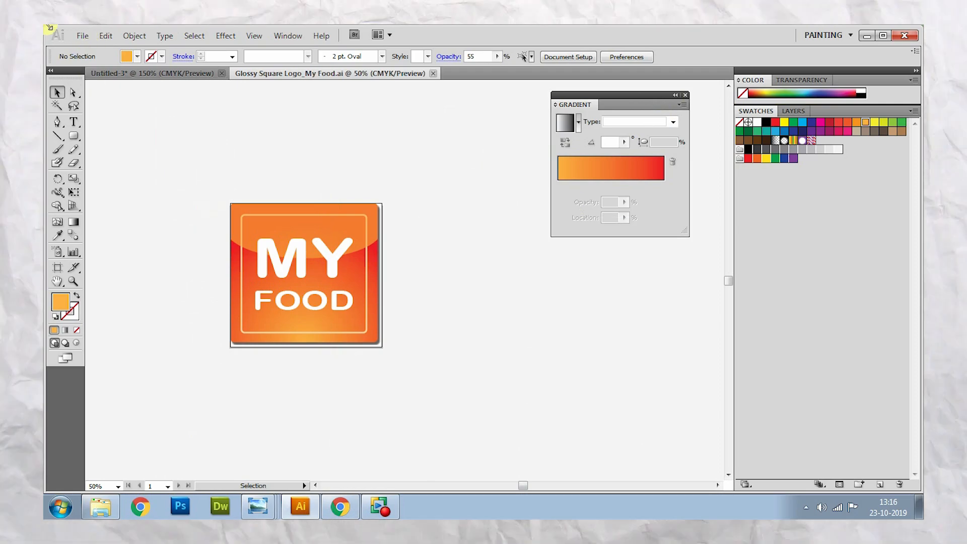
- Export the icon as the PNG "Glossy Square Logo_My Food.png" at Medium (150 ppi) with a transparent background
{"action": "left_click", "coordinate": [82, 35]}
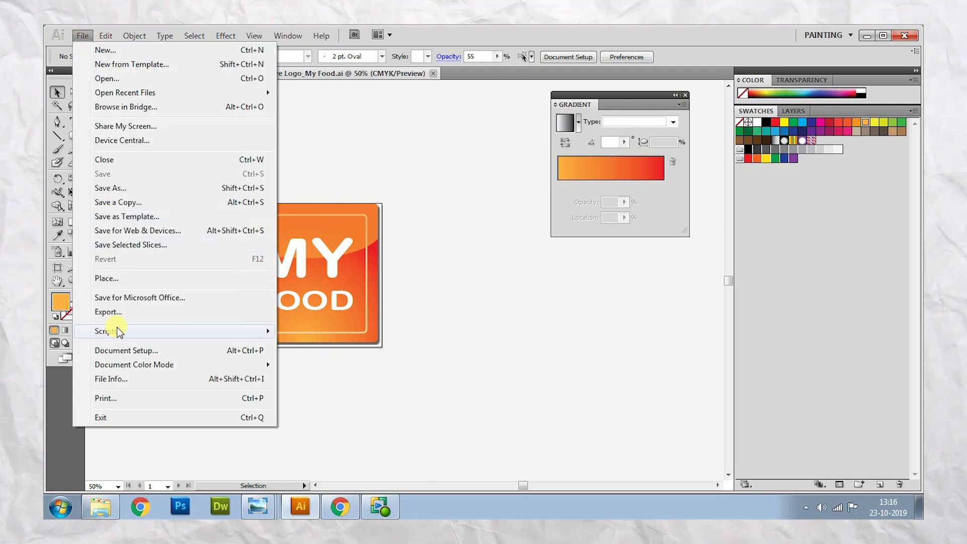
{"action": "left_click", "coordinate": [124, 312]}
{"action": "left_click", "coordinate": [394, 450]}
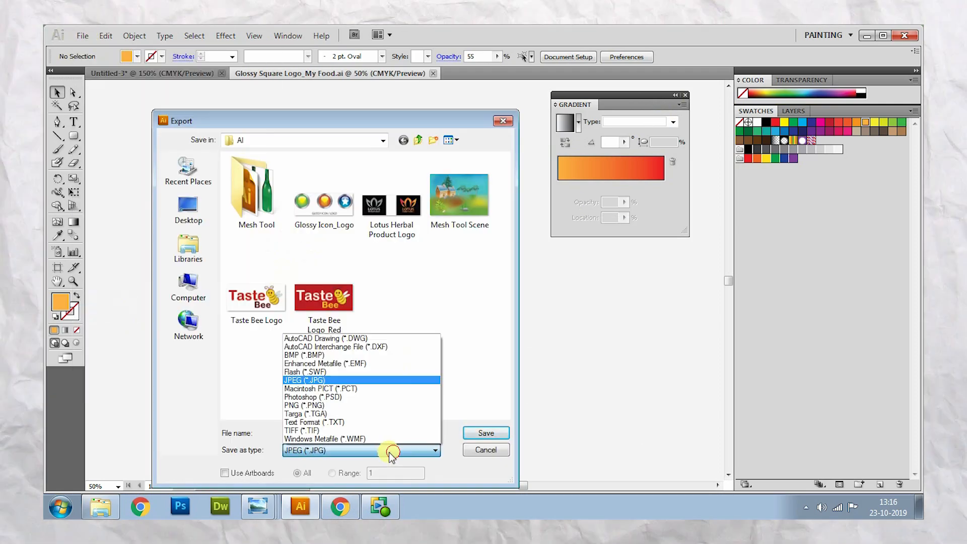
{"action": "left_click", "coordinate": [389, 414]}
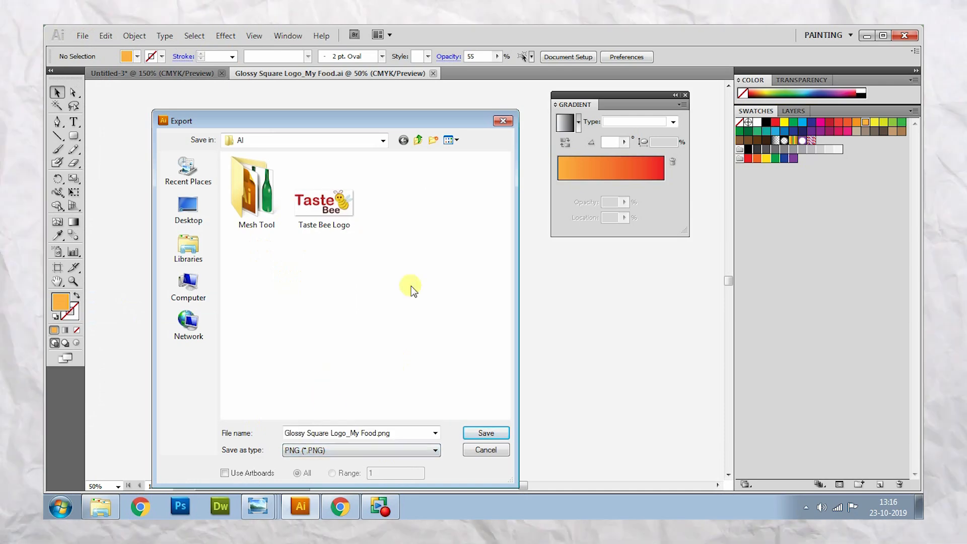
{"action": "left_click", "coordinate": [485, 432]}
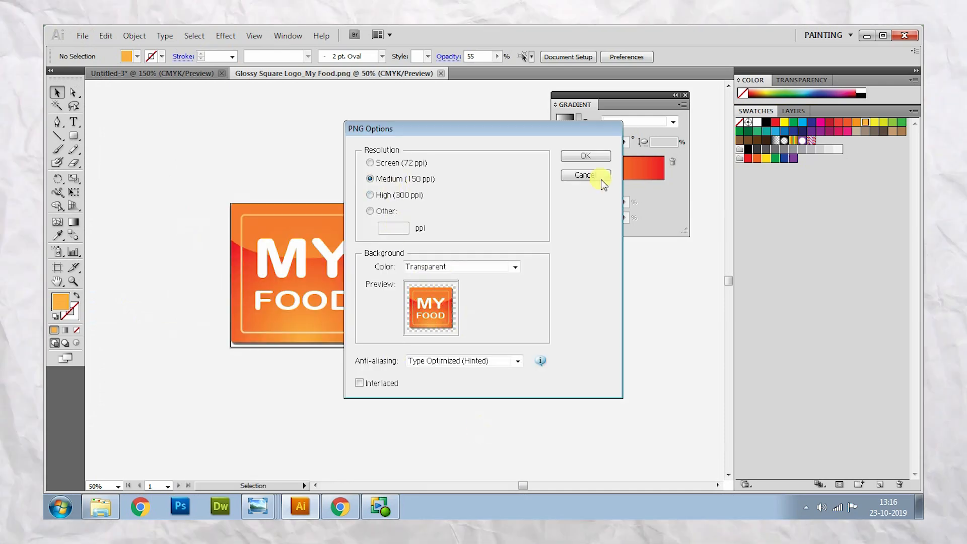
{"action": "left_click", "coordinate": [581, 152]}
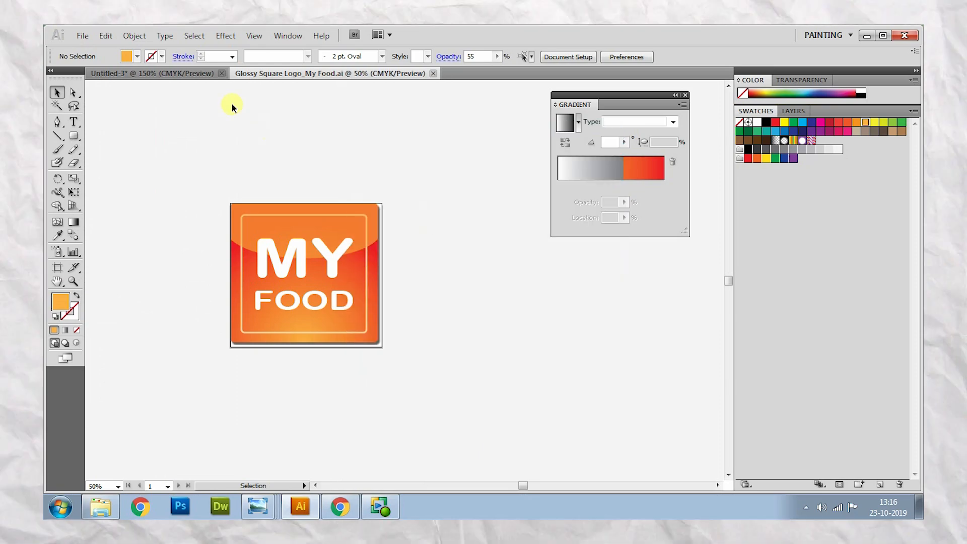
- In Untitled-3, crop the artboard around the blue MY FOOD icon with a narrow margin, about 123 mm wide
{"action": "left_click", "coordinate": [208, 74]}
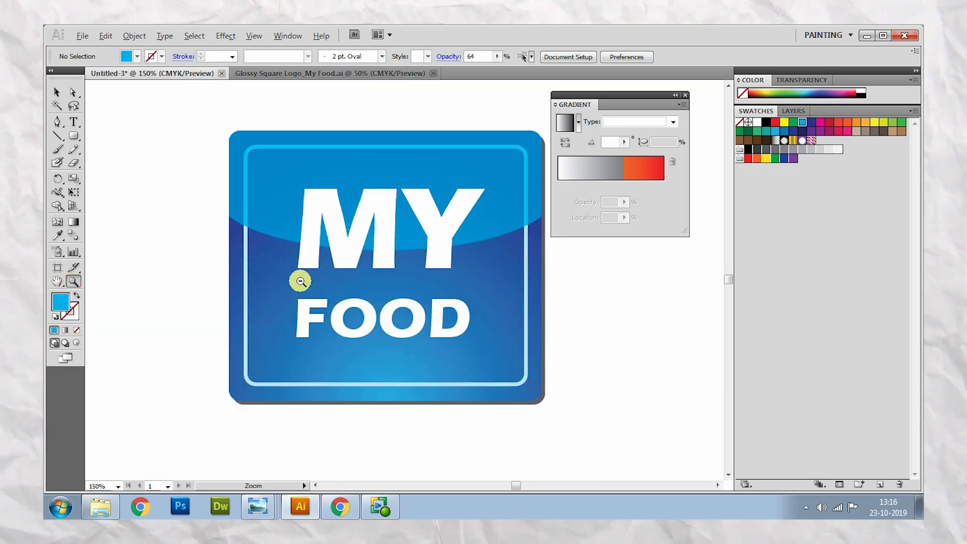
{"action": "left_click", "coordinate": [289, 263], "text": "alt"}
{"action": "left_click", "coordinate": [462, 291], "text": "alt"}
{"action": "left_click", "coordinate": [462, 288], "text": "alt"}
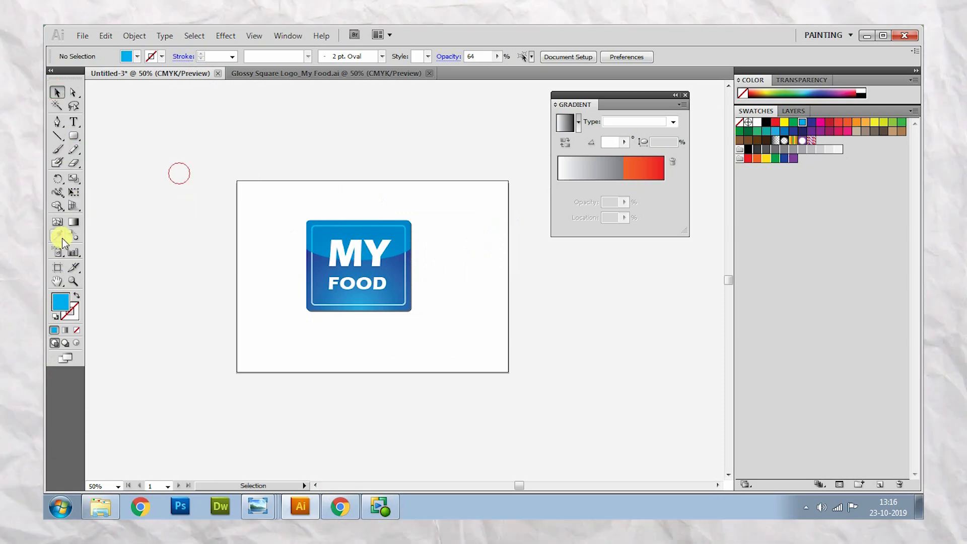
{"action": "left_click", "coordinate": [57, 268]}
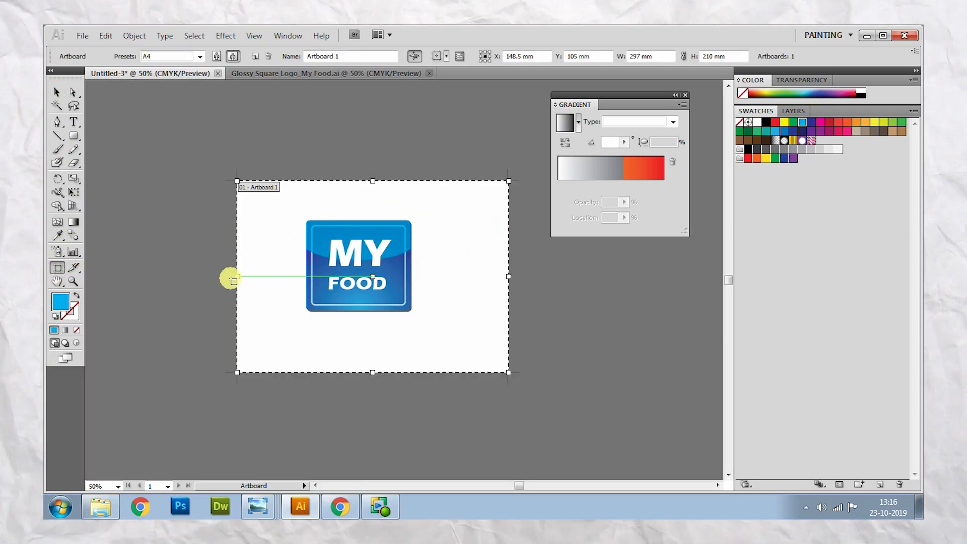
{"action": "left_click_drag", "start_coordinate": [235, 274], "coordinate": [304, 278]}
{"action": "left_click_drag", "start_coordinate": [404, 180], "coordinate": [404, 210]}
{"action": "left_click_drag", "start_coordinate": [508, 294], "coordinate": [417, 295]}
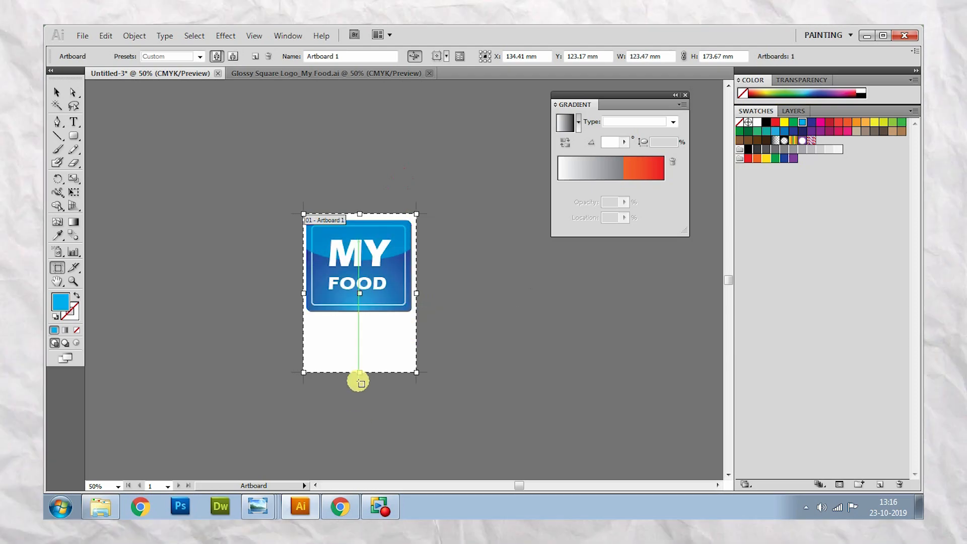
{"action": "left_click_drag", "start_coordinate": [360, 372], "coordinate": [372, 315]}
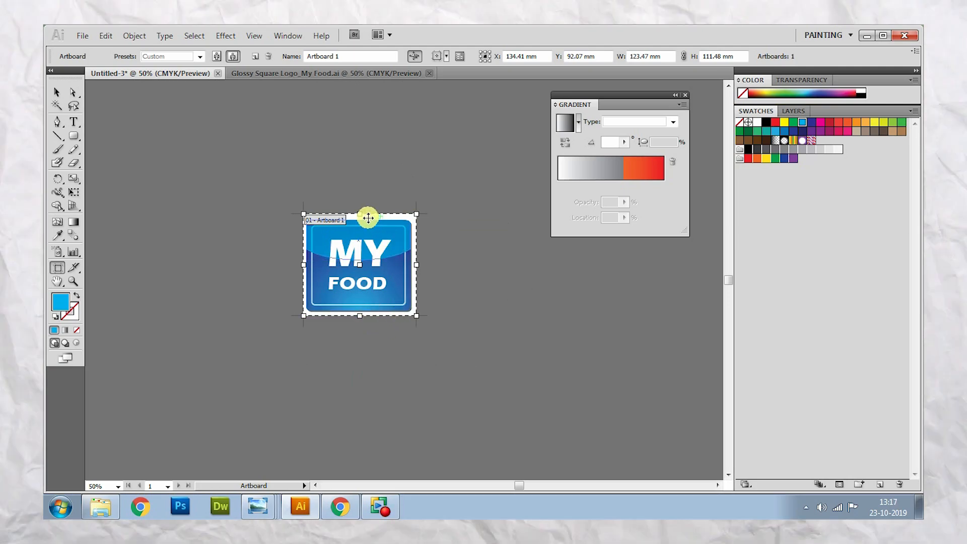
{"action": "left_click_drag", "start_coordinate": [362, 215], "coordinate": [361, 217]}
{"action": "left_click", "coordinate": [56, 92]}
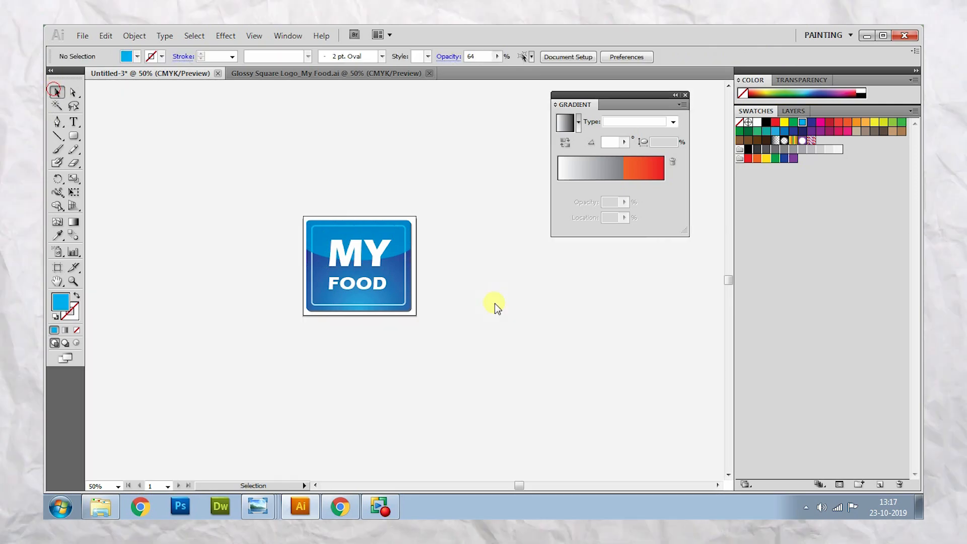
- Examine the blue icon within its cropped artboard up close
{"action": "left_click", "coordinate": [448, 297]}
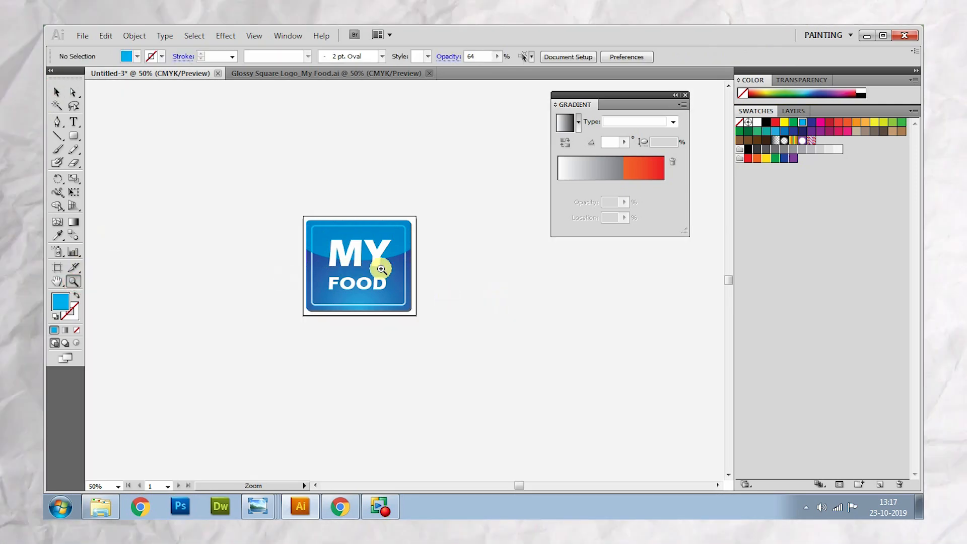
{"action": "left_click", "coordinate": [365, 264], "text": "alt"}
{"action": "left_click", "coordinate": [433, 281]}
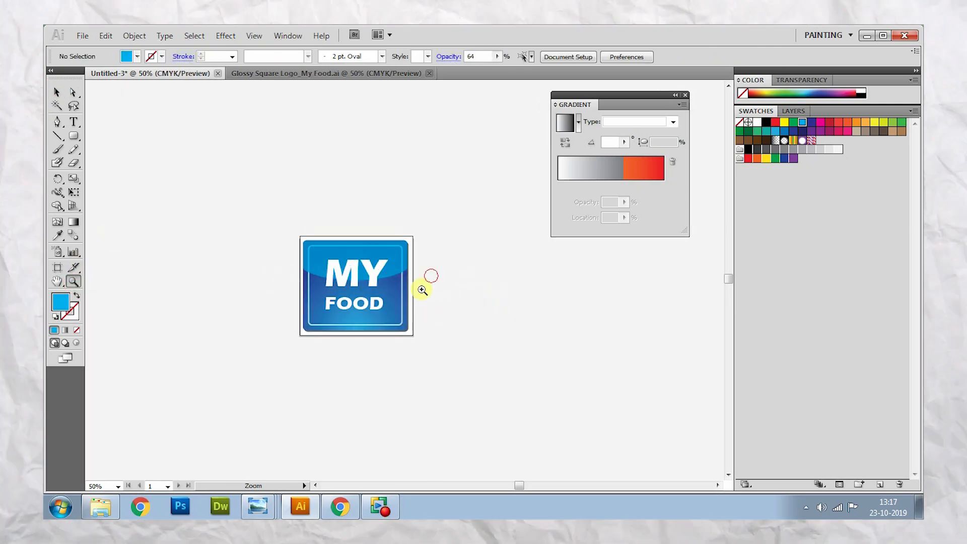
{"action": "left_click", "coordinate": [421, 286]}
{"action": "left_click", "coordinate": [422, 287]}
{"action": "left_click", "coordinate": [421, 290]}
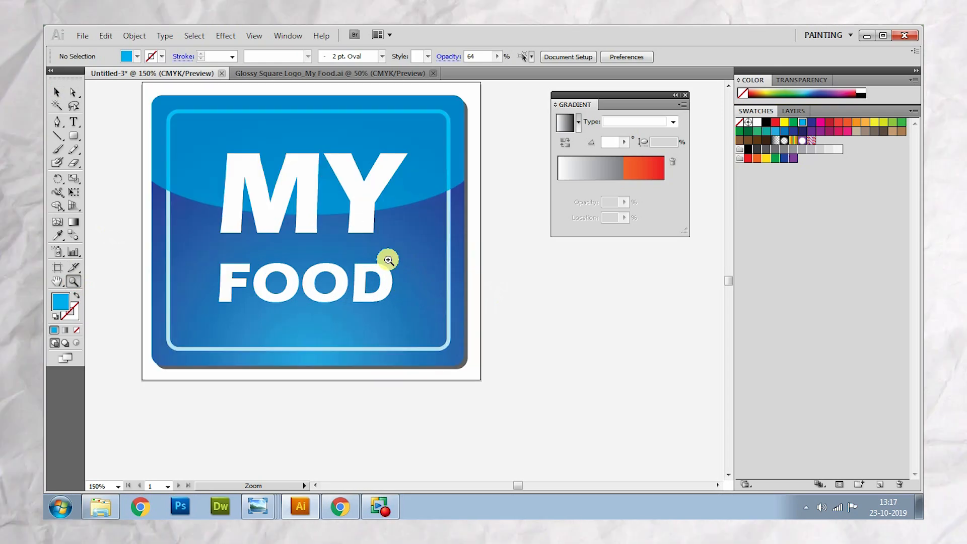
- Save the blue icon document in the AI folder as the Illustrator CS5 file "Glossy Square Logo_MY food Blue"
{"action": "left_click", "coordinate": [58, 94]}
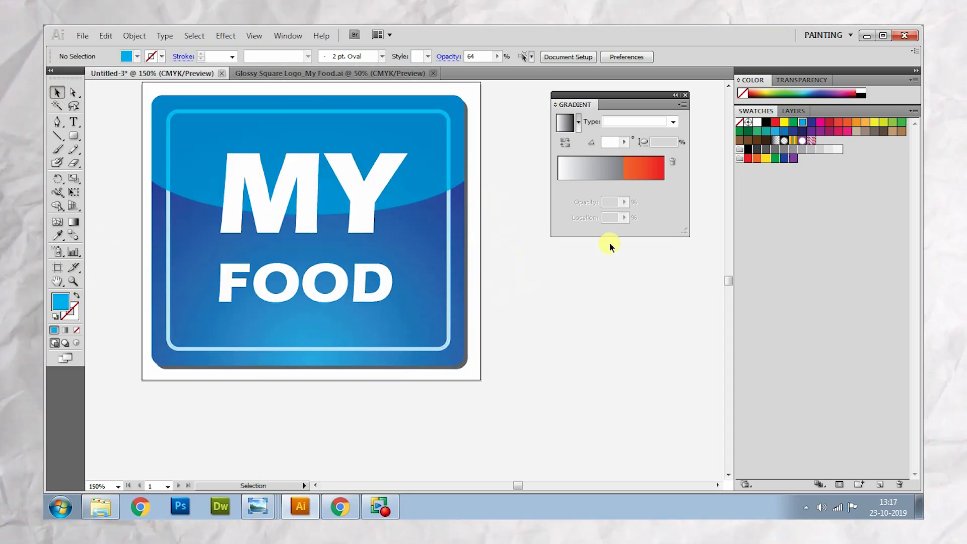
{"action": "scroll", "coordinate": [720, 90], "scroll_direction": "up", "scroll_amount": 2}
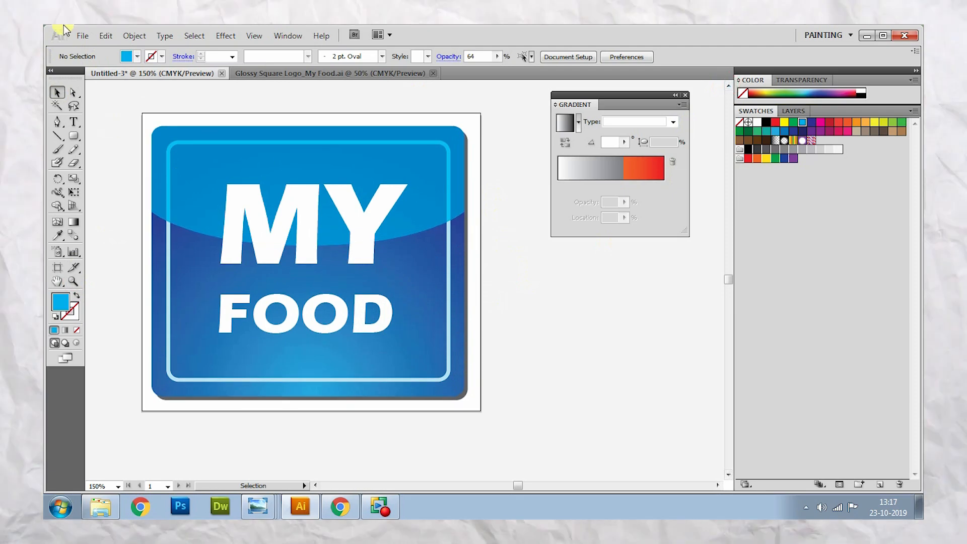
{"action": "left_click", "coordinate": [82, 37]}
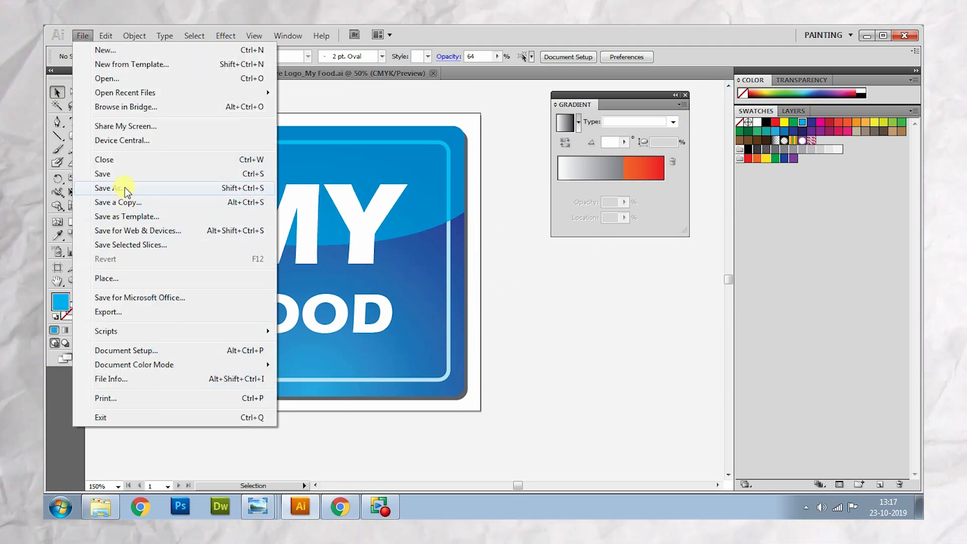
{"action": "left_click", "coordinate": [116, 187]}
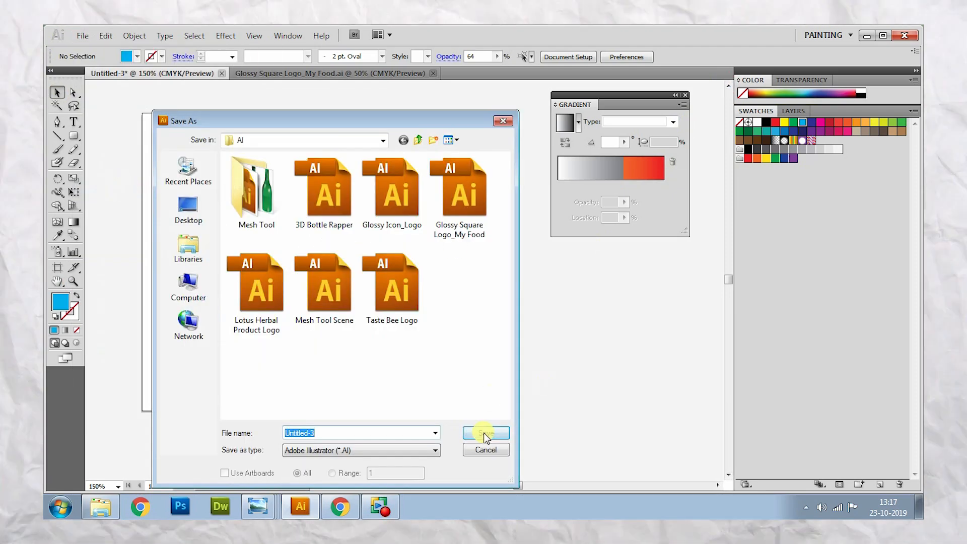
{"action": "left_click", "coordinate": [358, 433]}
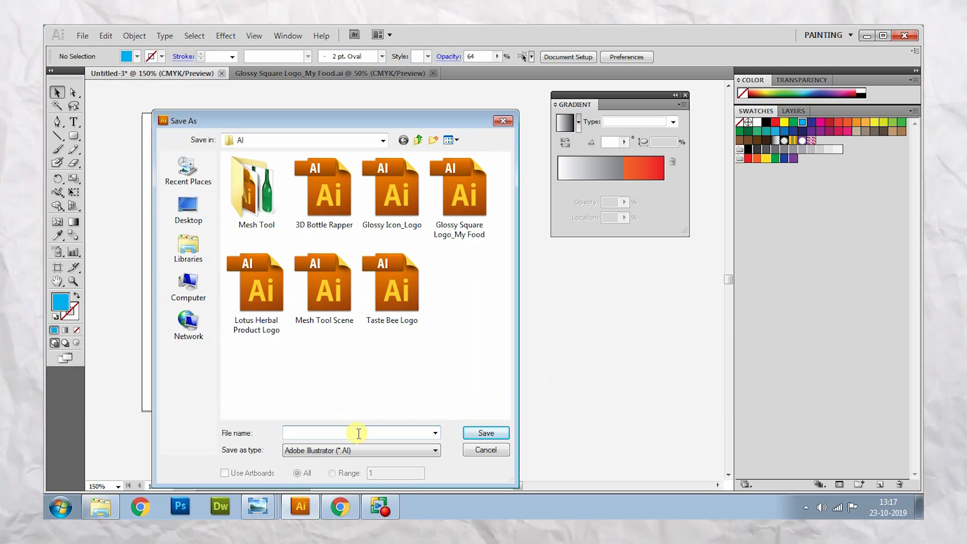
{"action": "type", "text": "Glossy"}
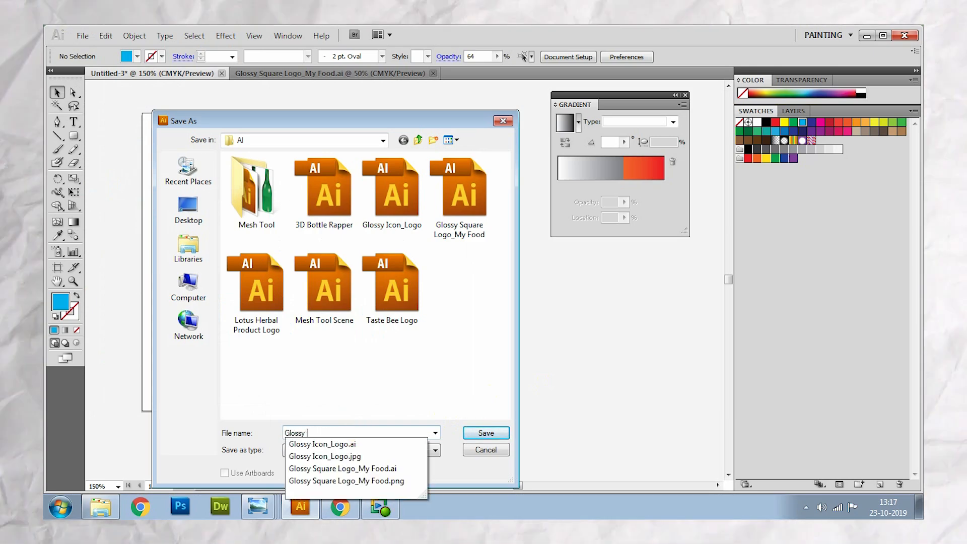
{"action": "type", "text": " Su"}
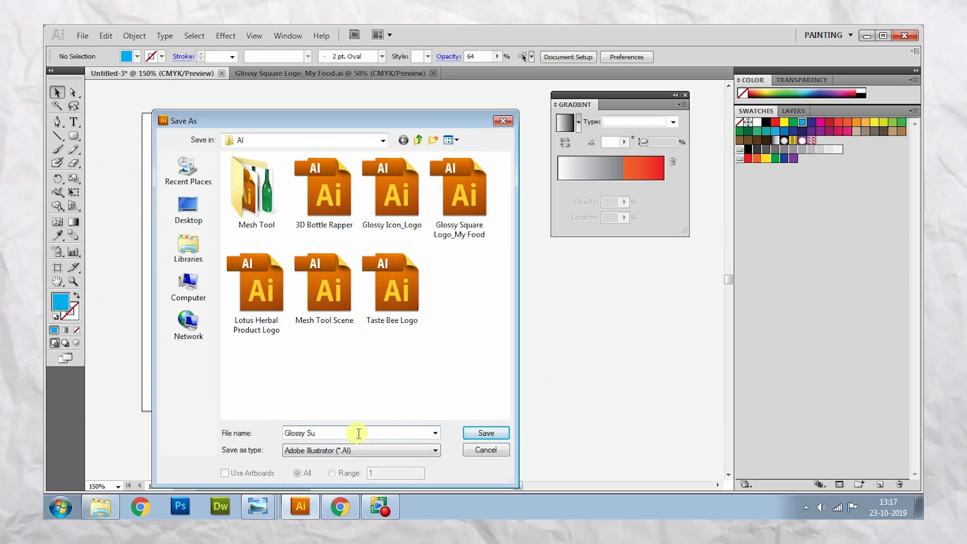
{"action": "key", "text": "BackSpace"}
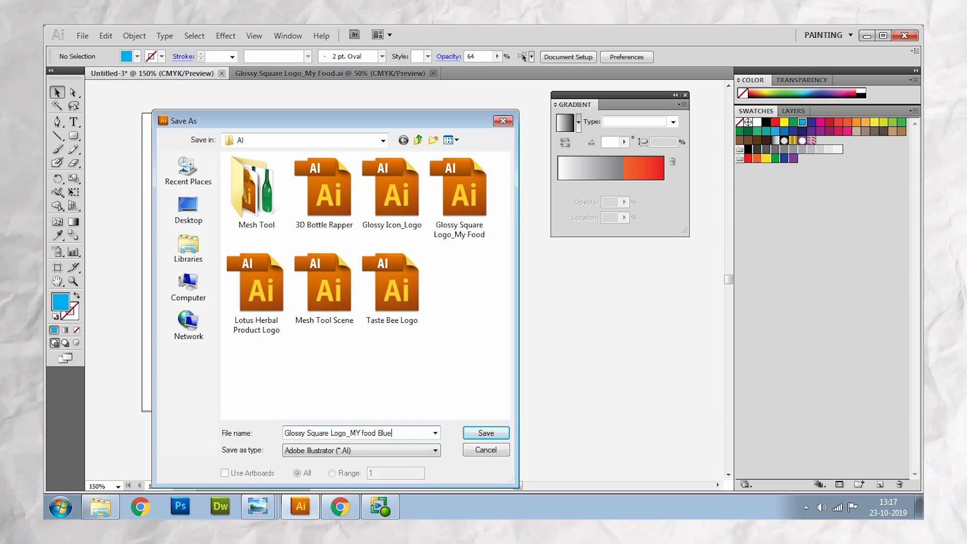
{"action": "key", "text": "Return"}
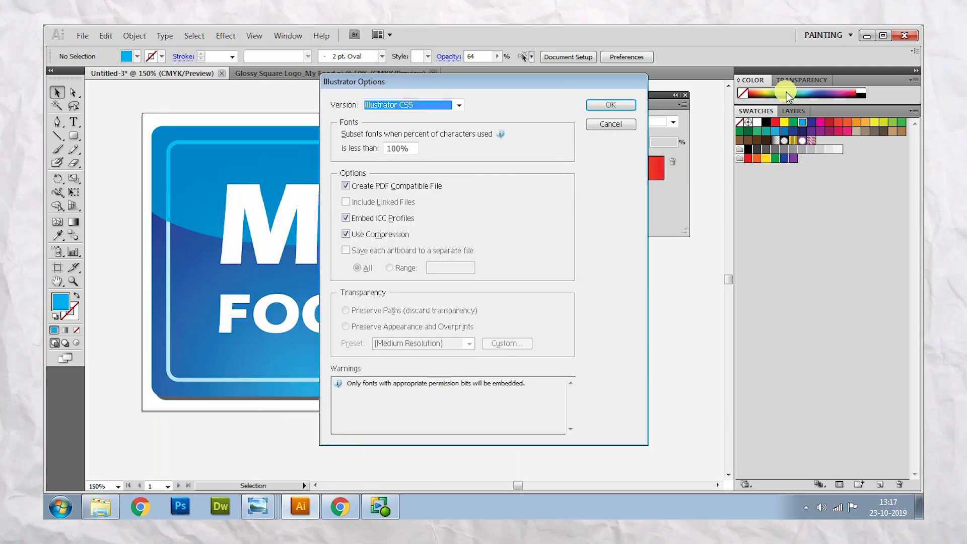
{"action": "left_click", "coordinate": [610, 105]}
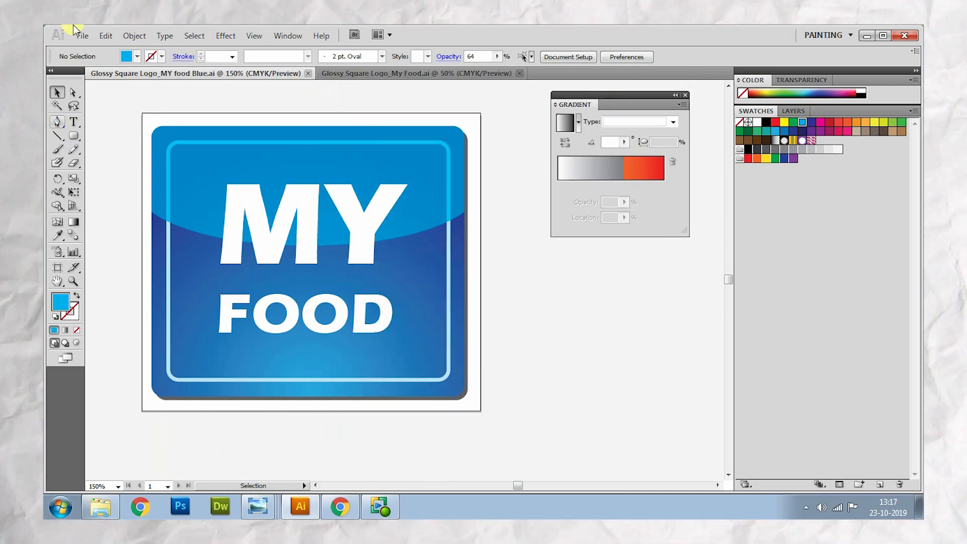
- Export the blue icon as the PNG "Glossy Square Logo_MY food Blue.png" at Medium (150 ppi) with a transparent background
{"action": "left_click", "coordinate": [80, 36]}
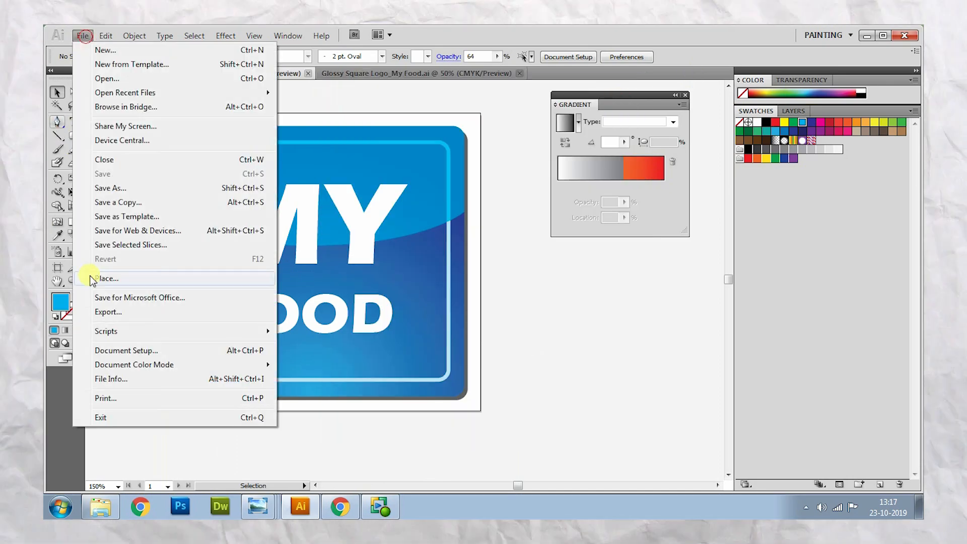
{"action": "left_click", "coordinate": [115, 314]}
{"action": "left_click", "coordinate": [370, 450]}
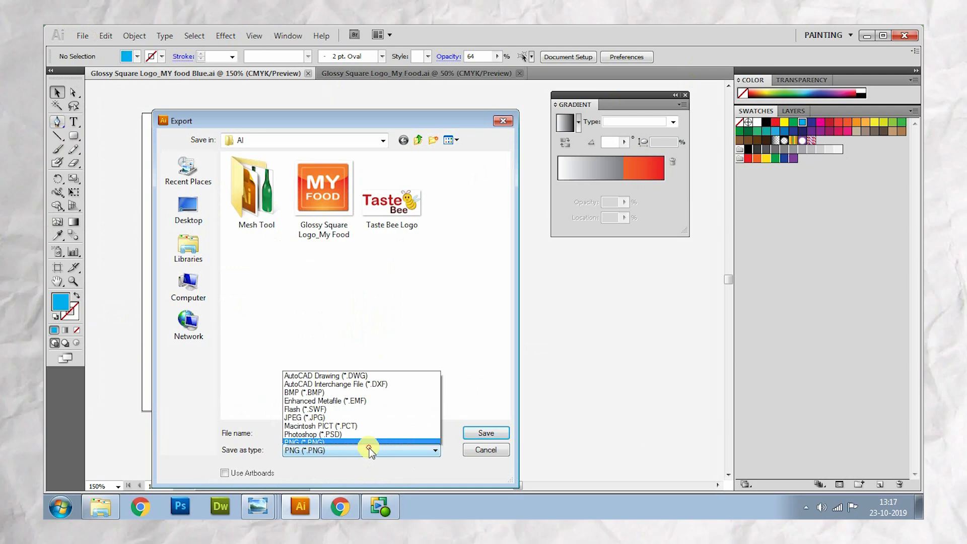
{"action": "left_click", "coordinate": [308, 409]}
{"action": "left_click", "coordinate": [484, 434]}
{"action": "left_click", "coordinate": [484, 434]}
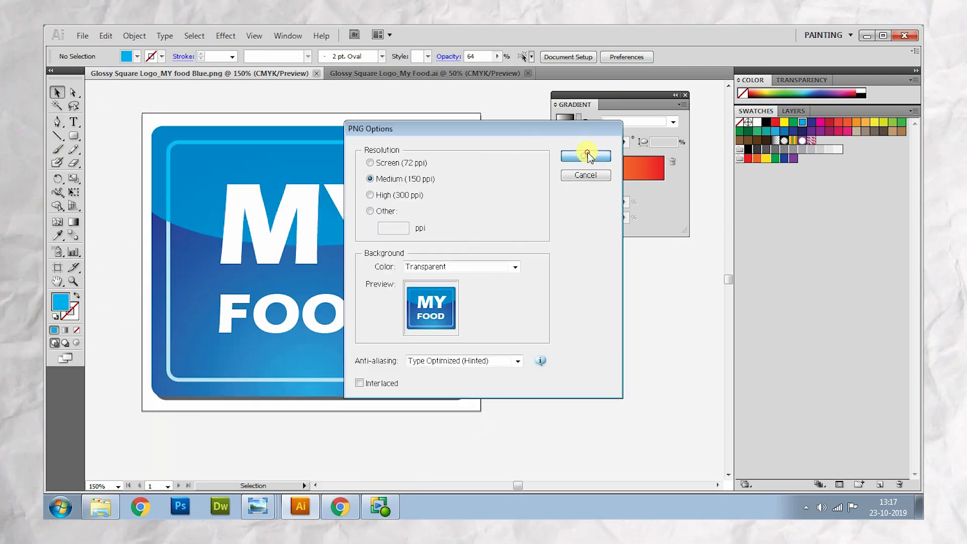
{"action": "left_click", "coordinate": [587, 156]}
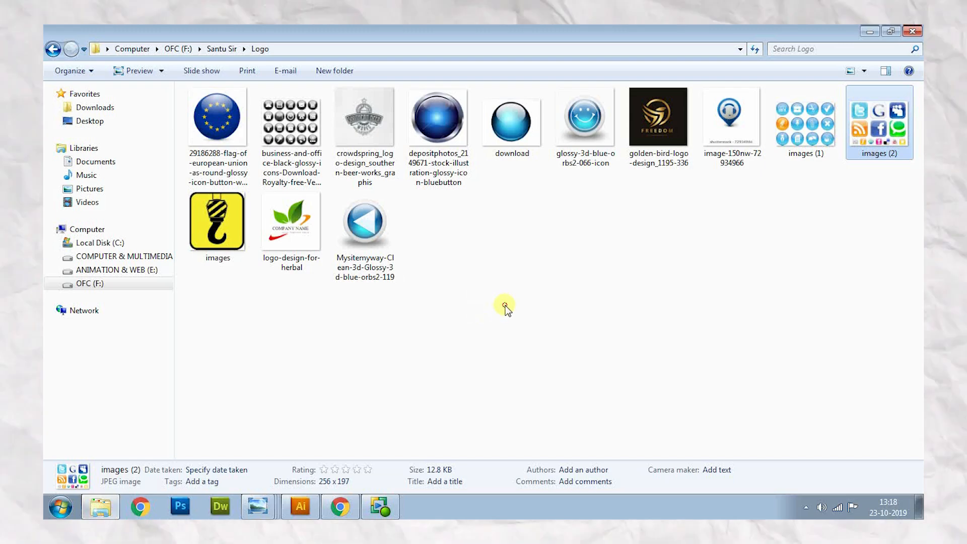
- Switch to Windows Explorer, view the exported blue PNG from the AI folder in Windows Photo Viewer, and advance to the next image
{"action": "left_click", "coordinate": [505, 305]}
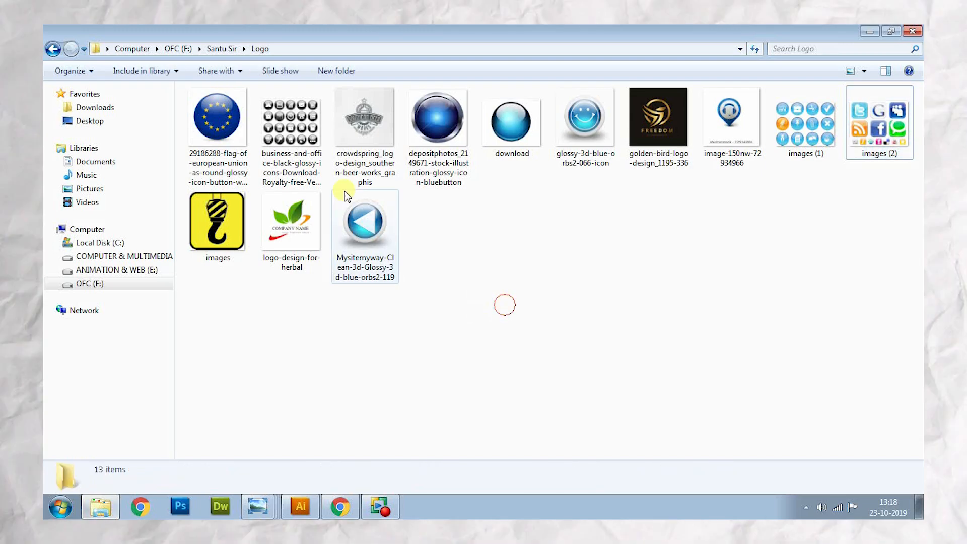
{"action": "left_click", "coordinate": [53, 48]}
{"action": "left_click", "coordinate": [458, 289]}
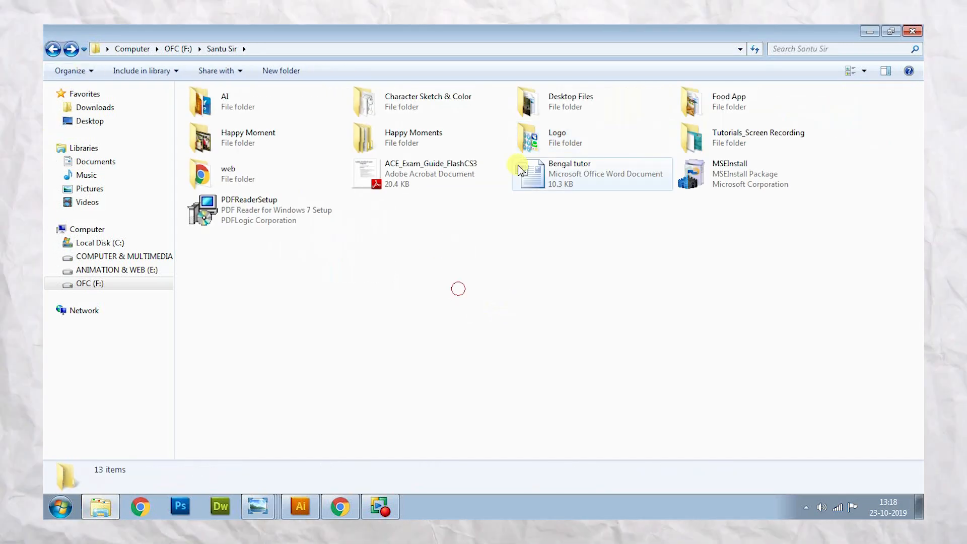
{"action": "double_click", "coordinate": [255, 110]}
{"action": "left_click", "coordinate": [584, 340]}
{"action": "double_click", "coordinate": [586, 116]}
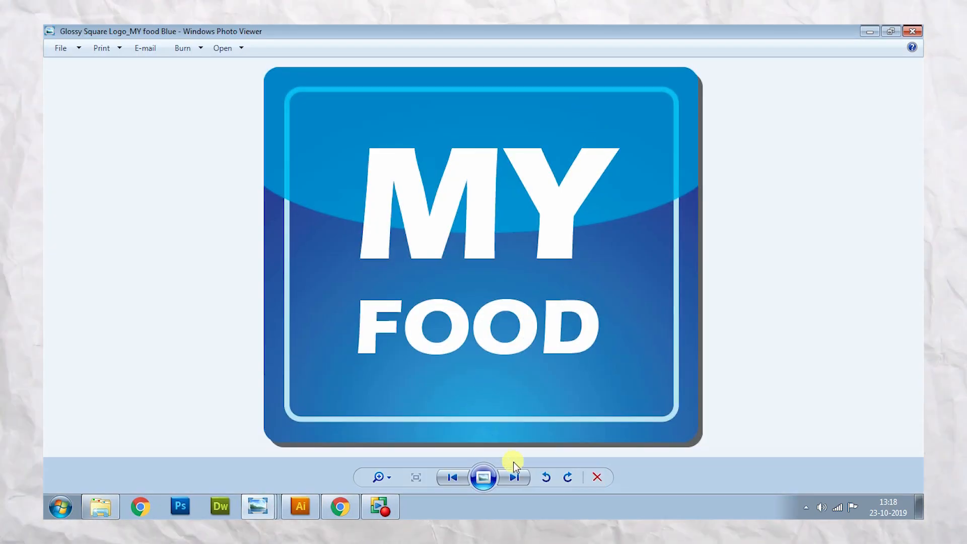
{"action": "left_click", "coordinate": [514, 475]}
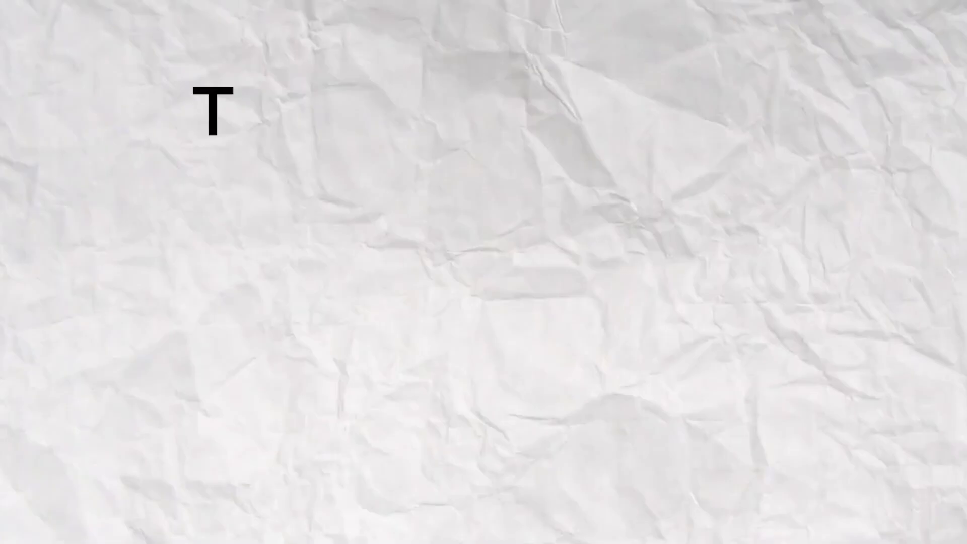